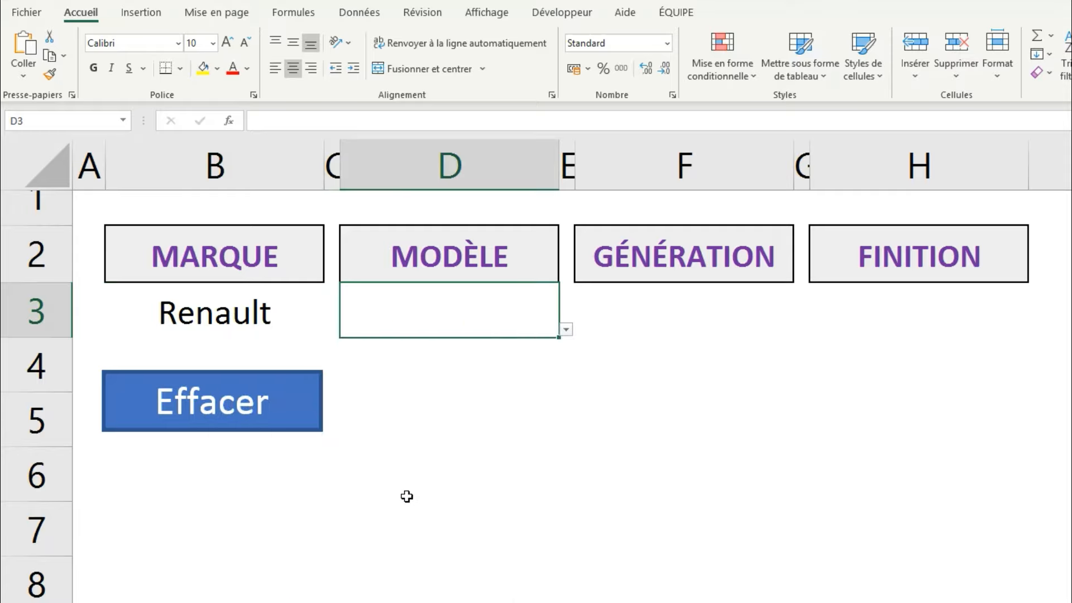
- Choose generation 4 for the Renault Megane in the GÉNÉRATION cell F3
left_click(683, 322)
left_click(800, 331)
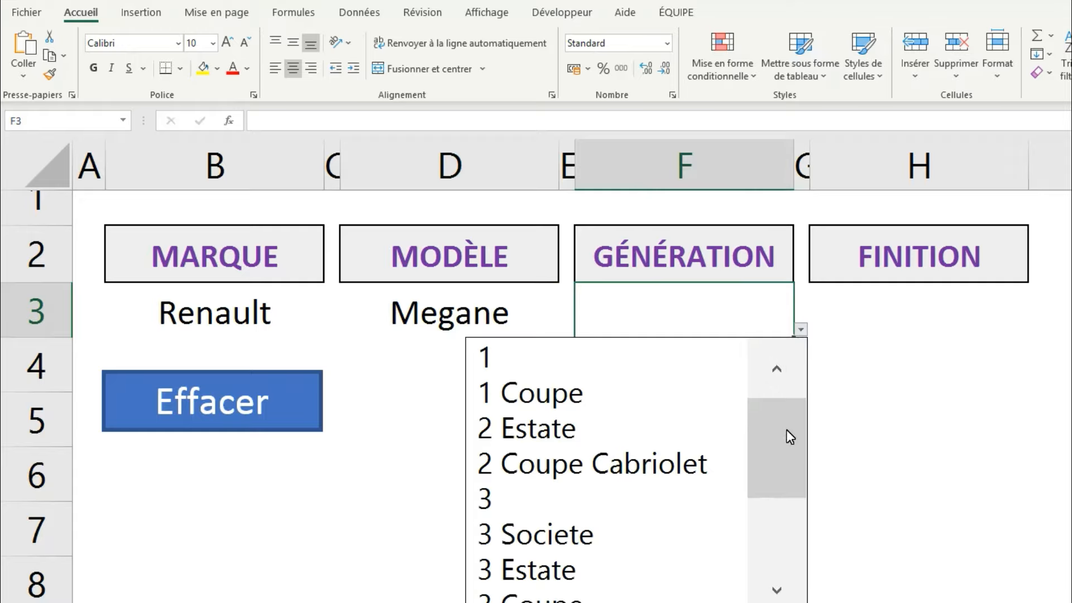
left_click_drag(786, 430, 785, 482)
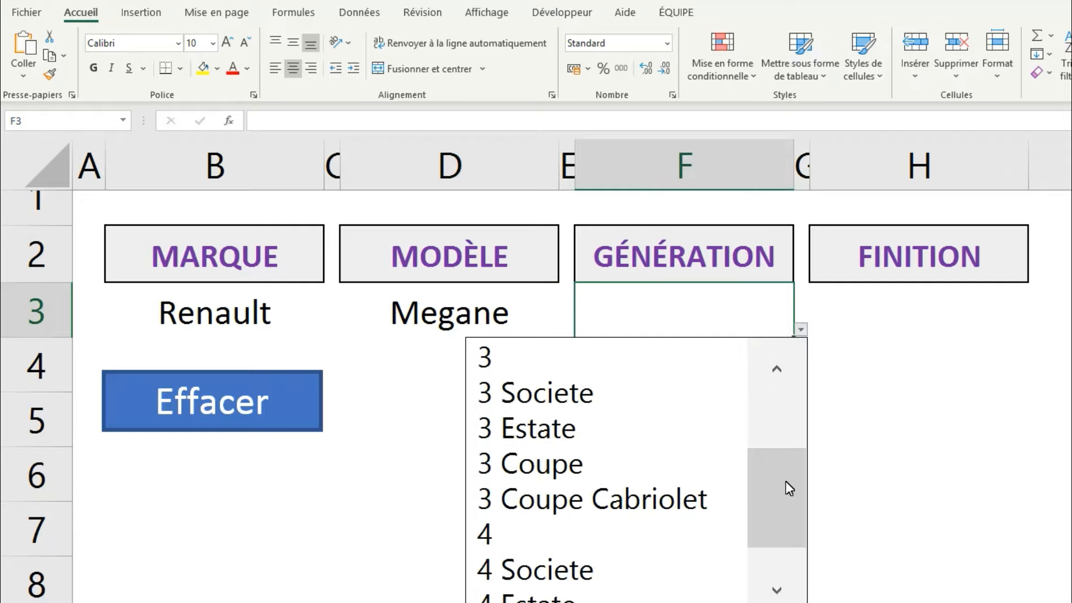
left_click(608, 527)
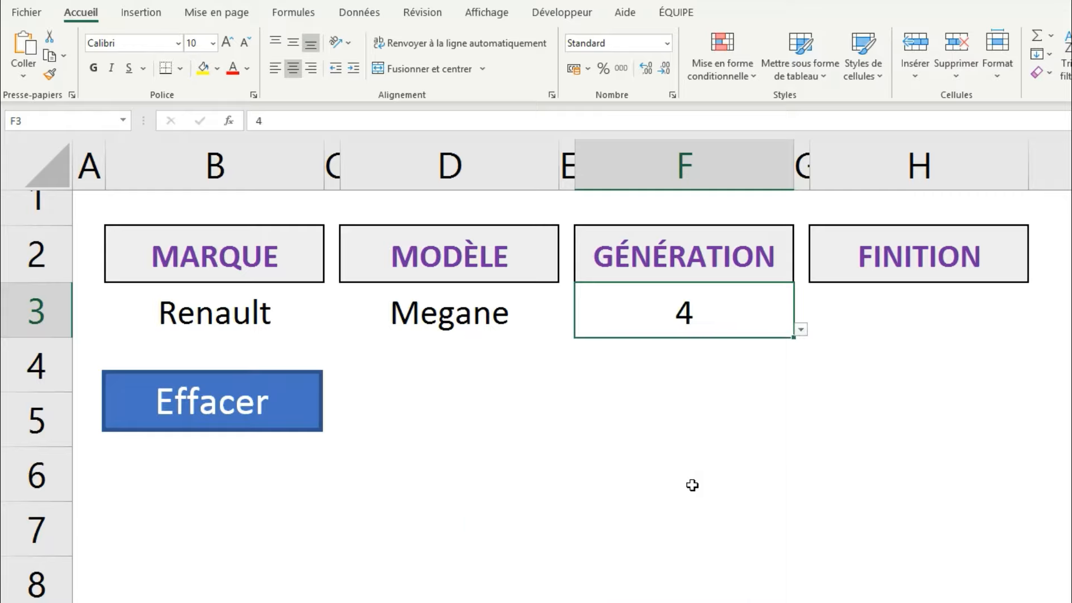
- Choose the Intens trim in the FINITION cell H3
left_click(965, 313)
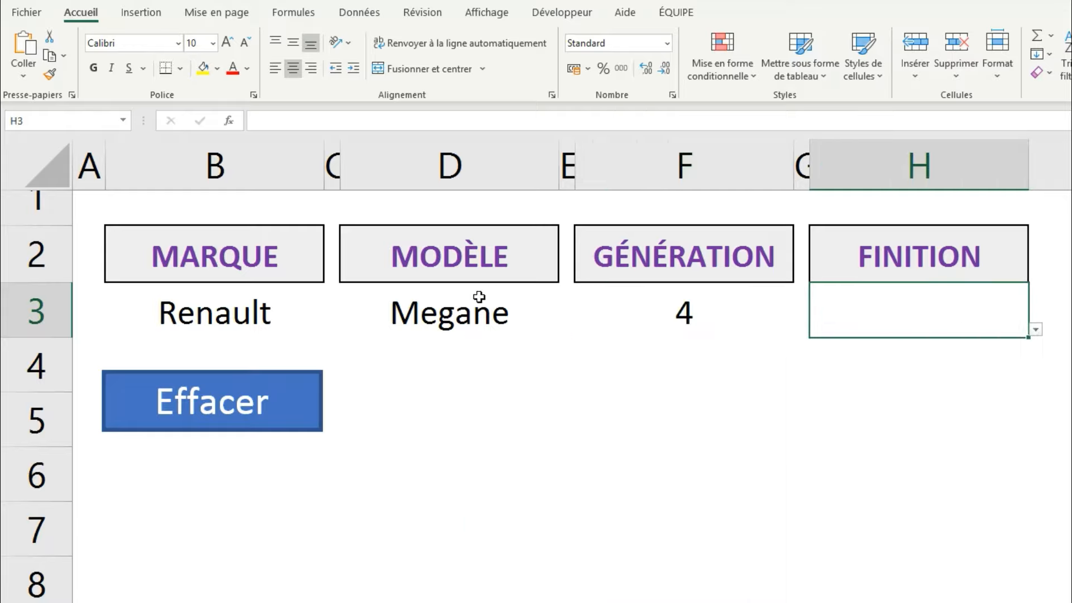
left_click(1036, 331)
left_click(752, 429)
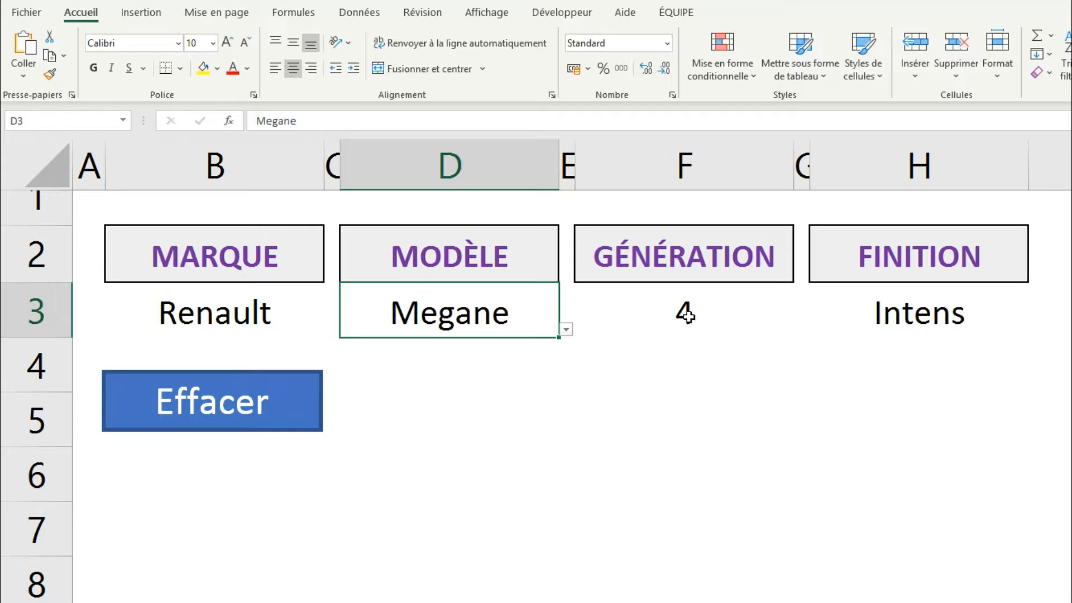
left_click(883, 317)
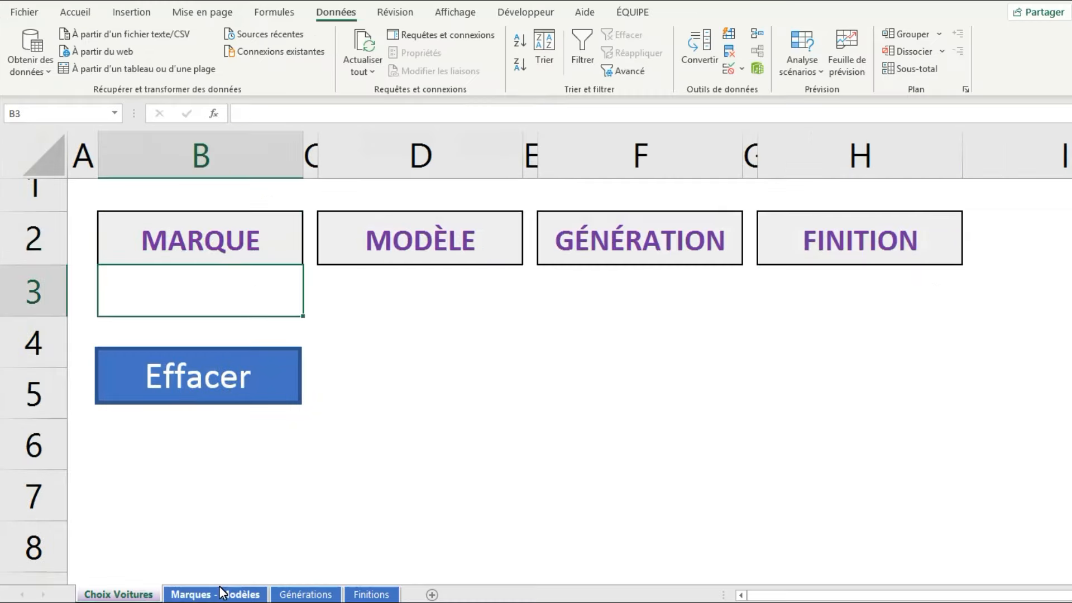
- Examine the brand headers and the model lists beneath them on the Marques - Modèles sheet
left_click(225, 590)
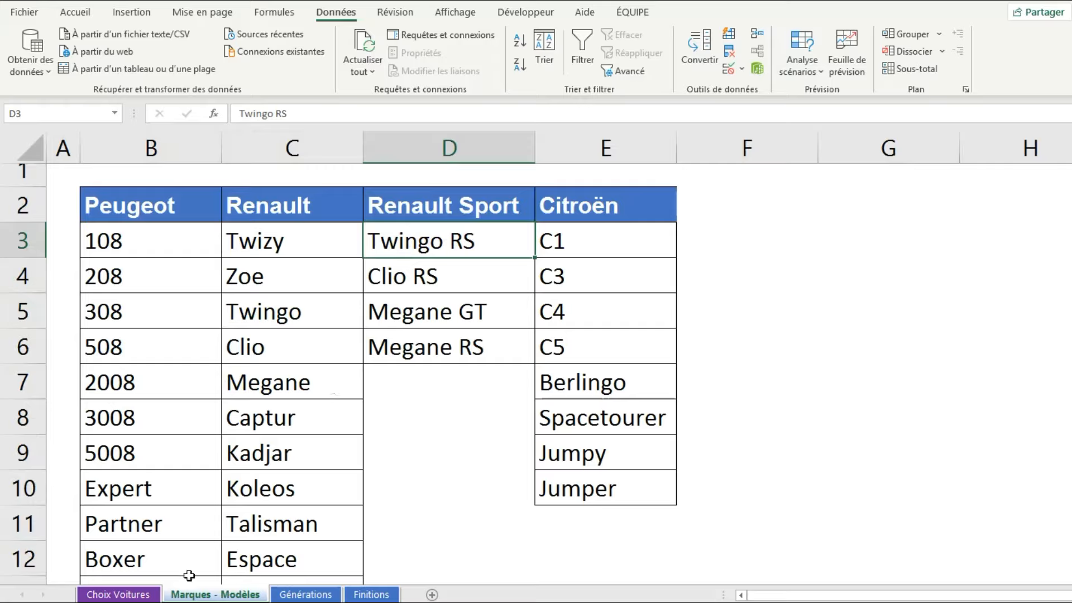
left_click(118, 595)
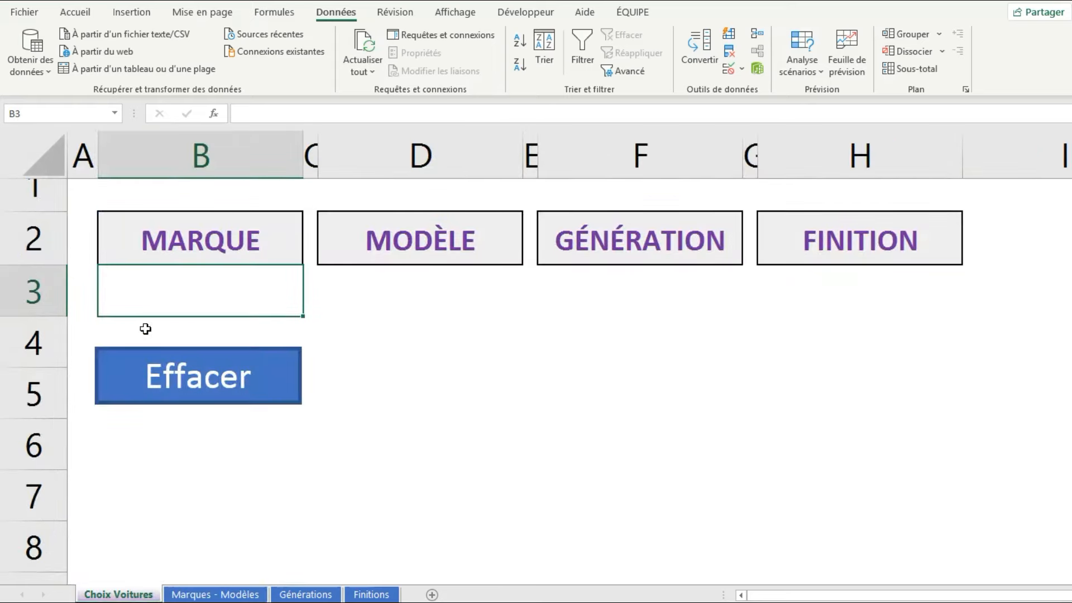
left_click(224, 593)
left_click(865, 242)
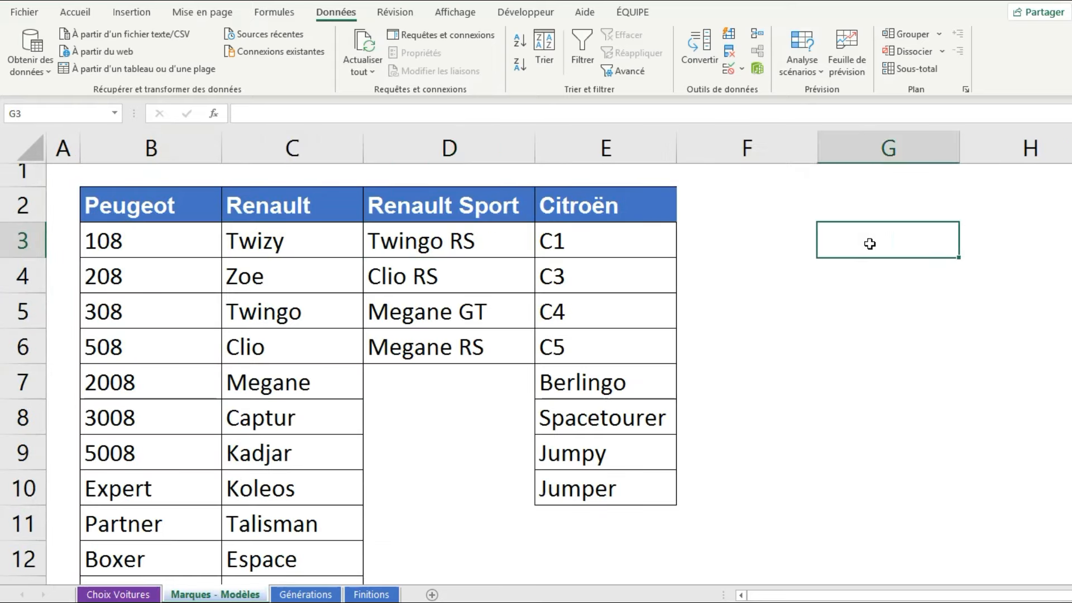
left_click(875, 277)
left_click(887, 303)
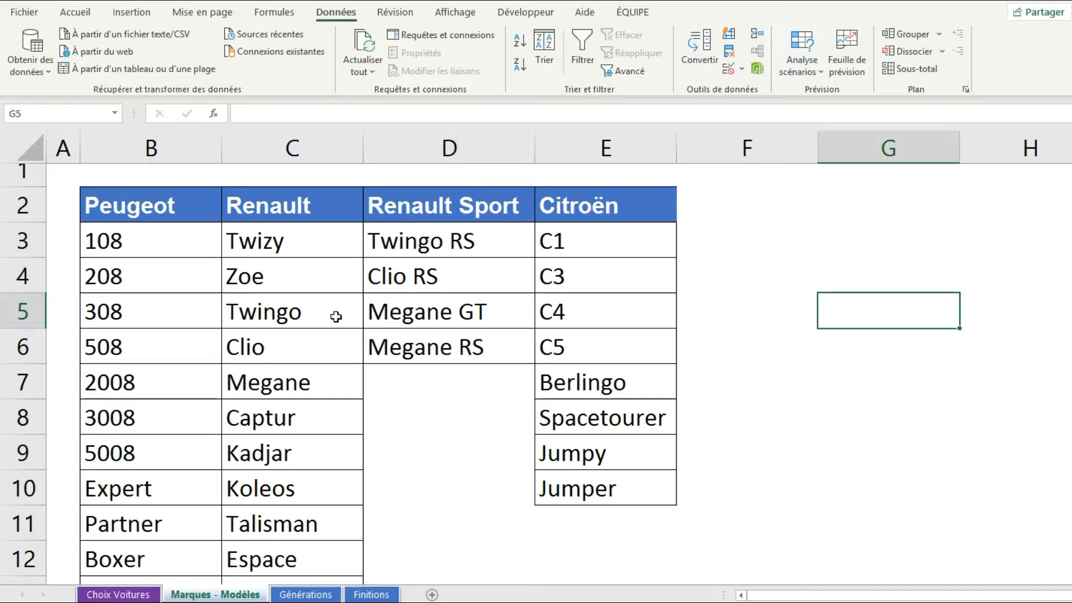
left_click_drag(145, 219, 546, 206)
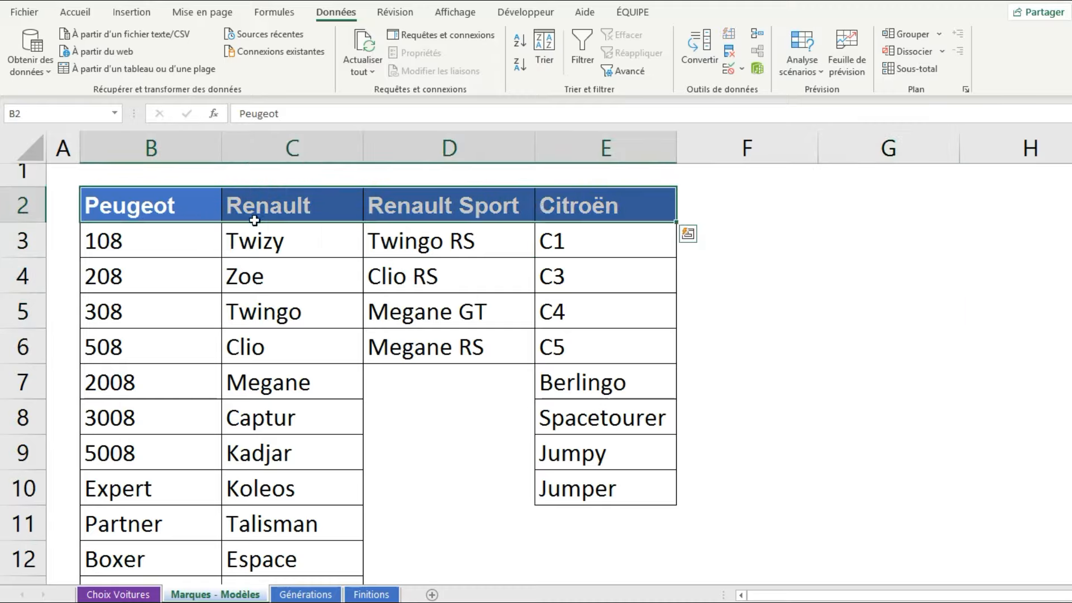
left_click_drag(134, 255, 179, 525)
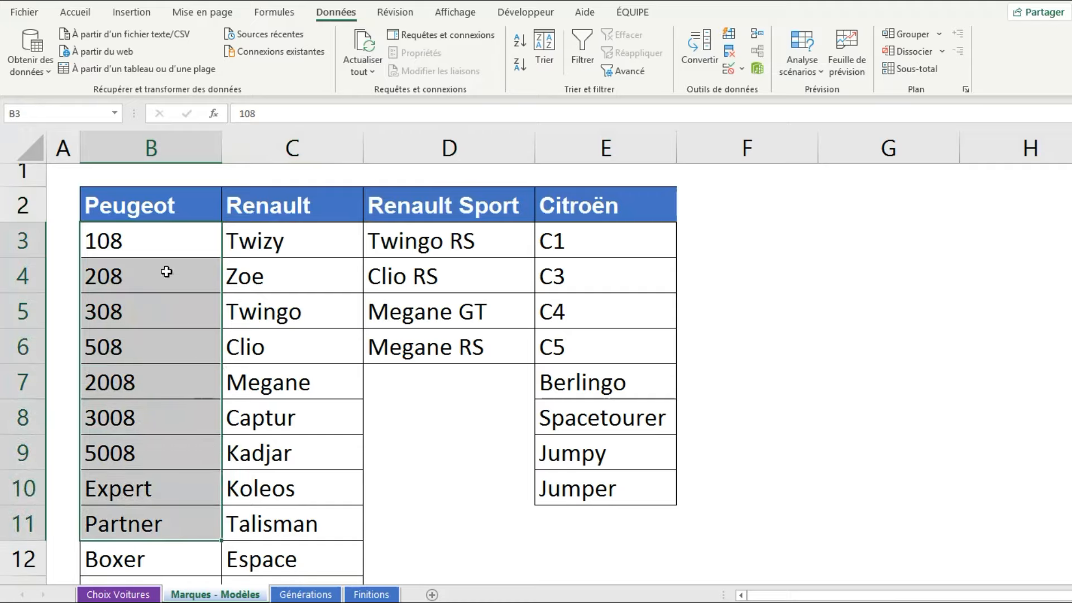
left_click_drag(158, 216, 586, 221)
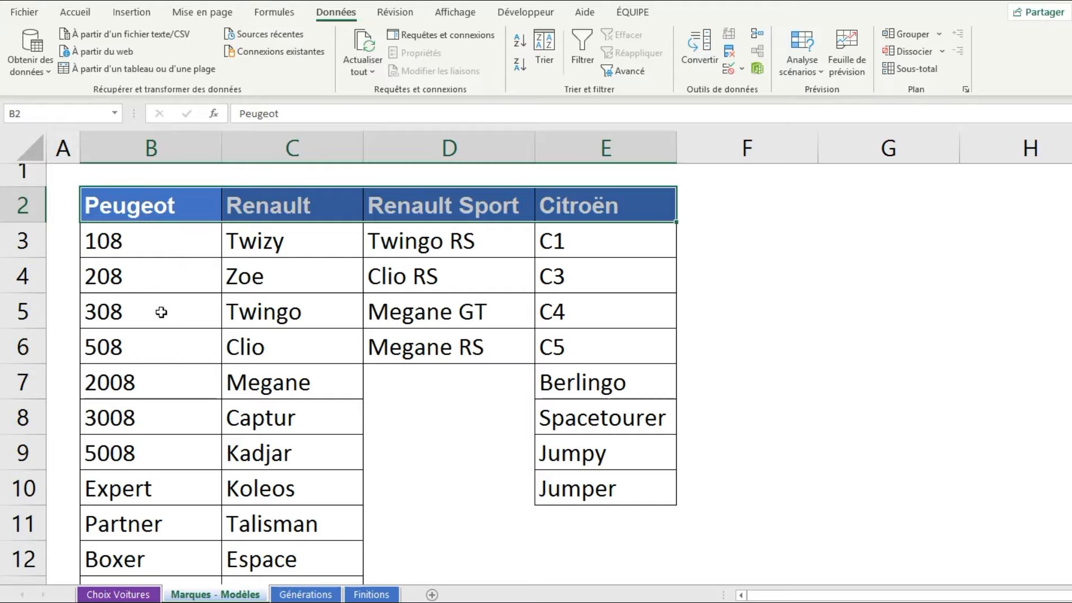
left_click(162, 312)
- Name the brand header range B2:E2 on the Marques - Modèles sheet ListeMarques
left_click_drag(148, 210, 583, 219)
left_click(70, 118)
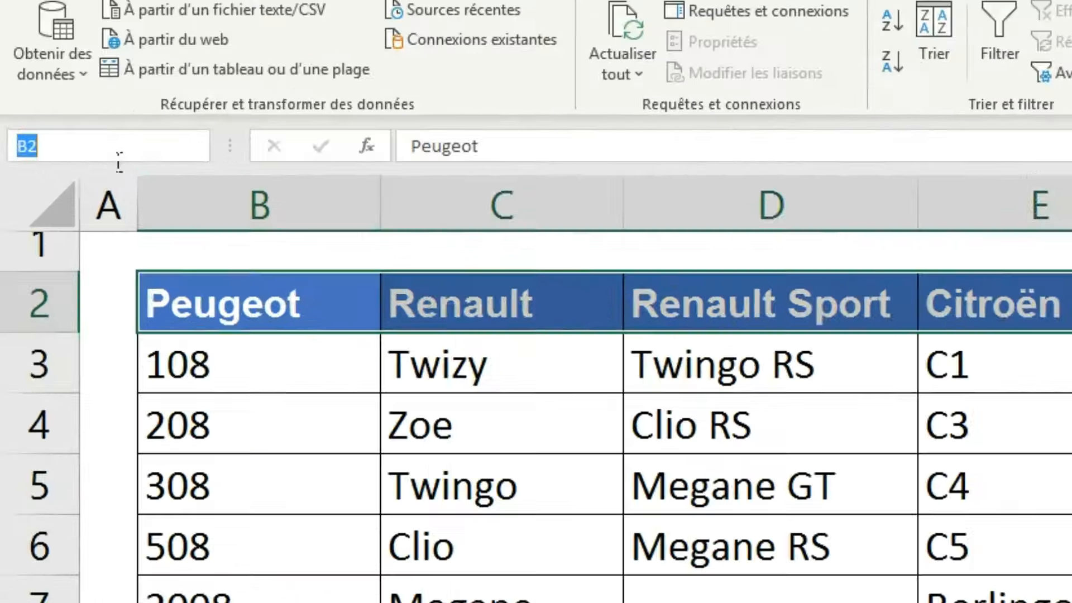
type("L")
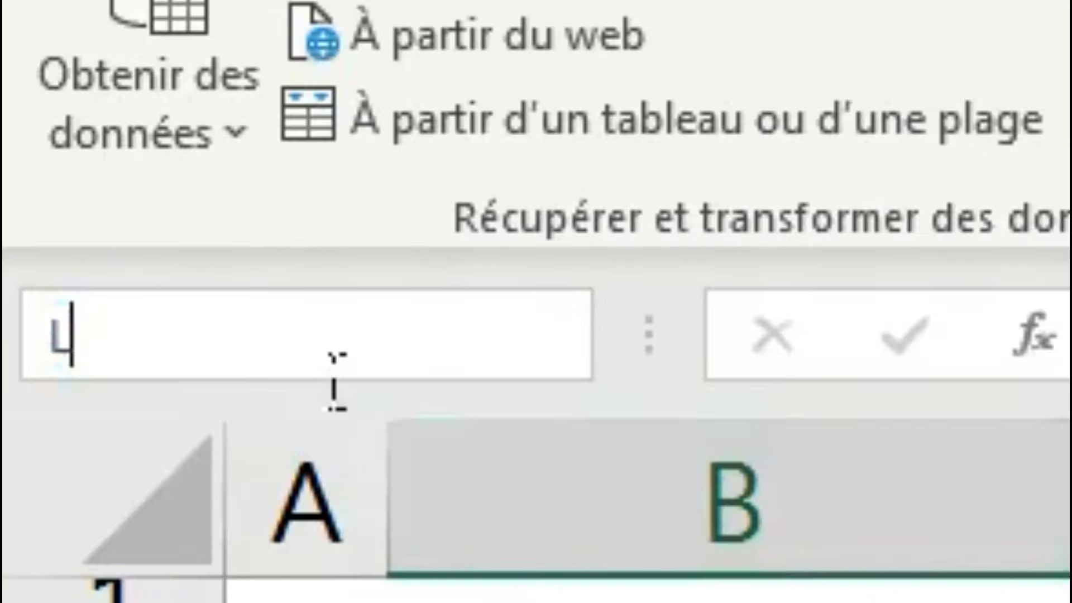
type("isteMarques")
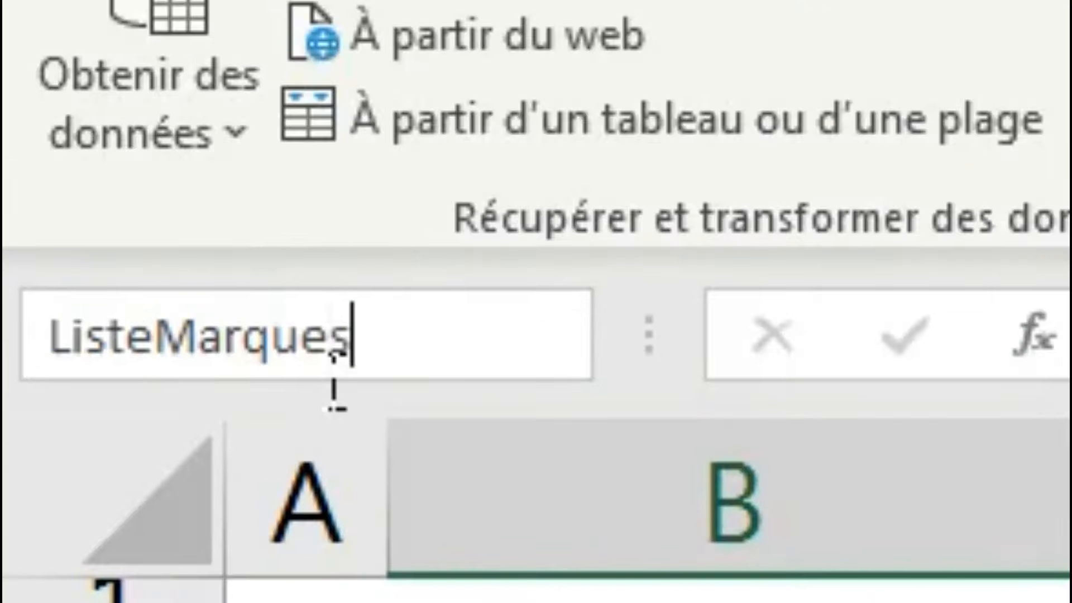
key("Return")
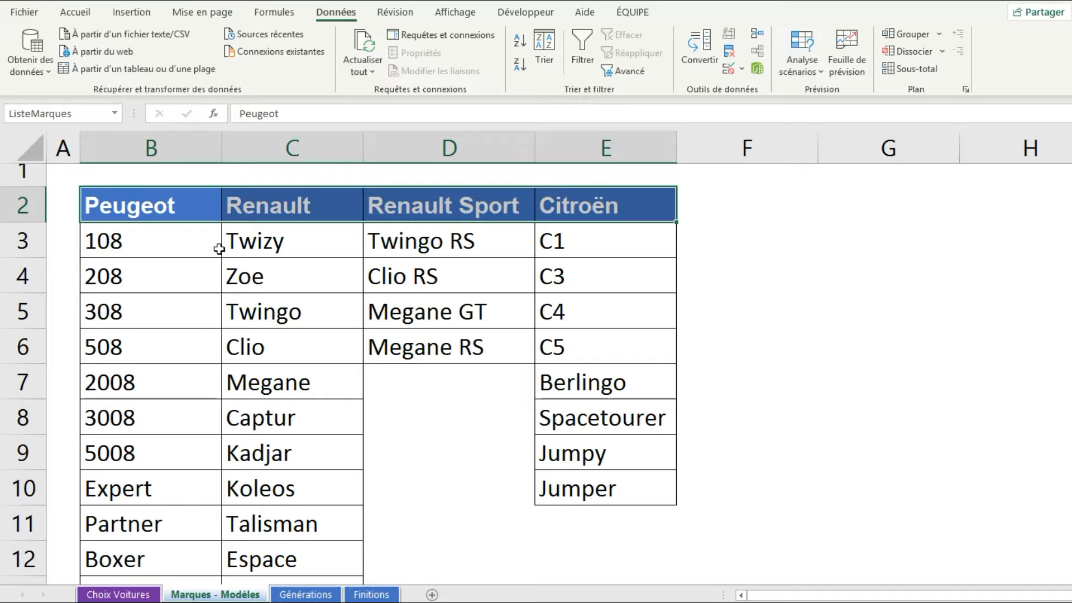
- Add a Liste data validation with the source =ListeMarques to the MARQUE cell B3 on the Choix Voitures sheet
left_click(144, 593)
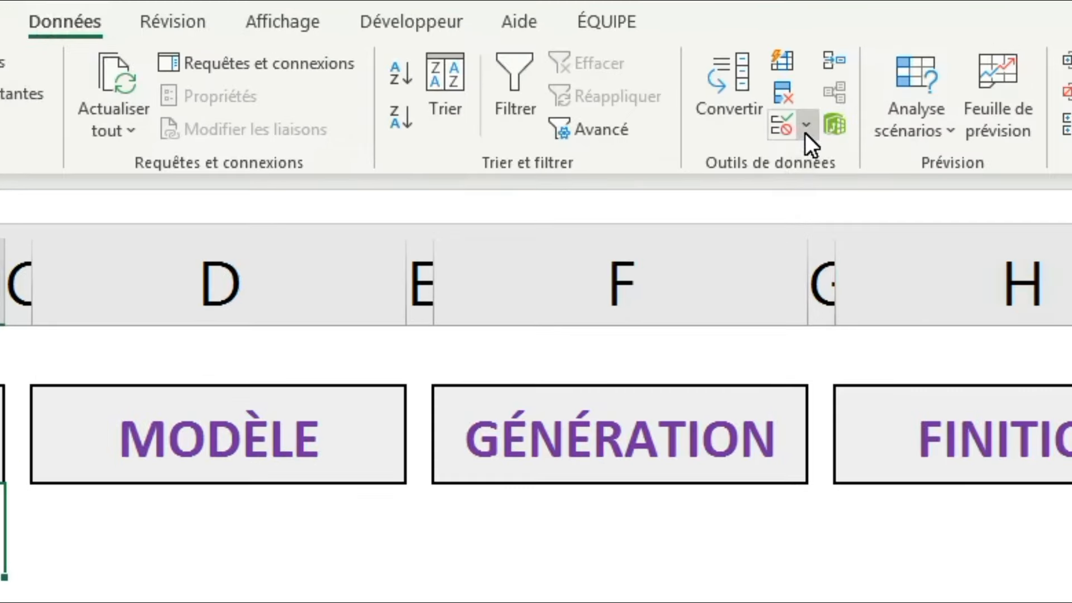
left_click(766, 92)
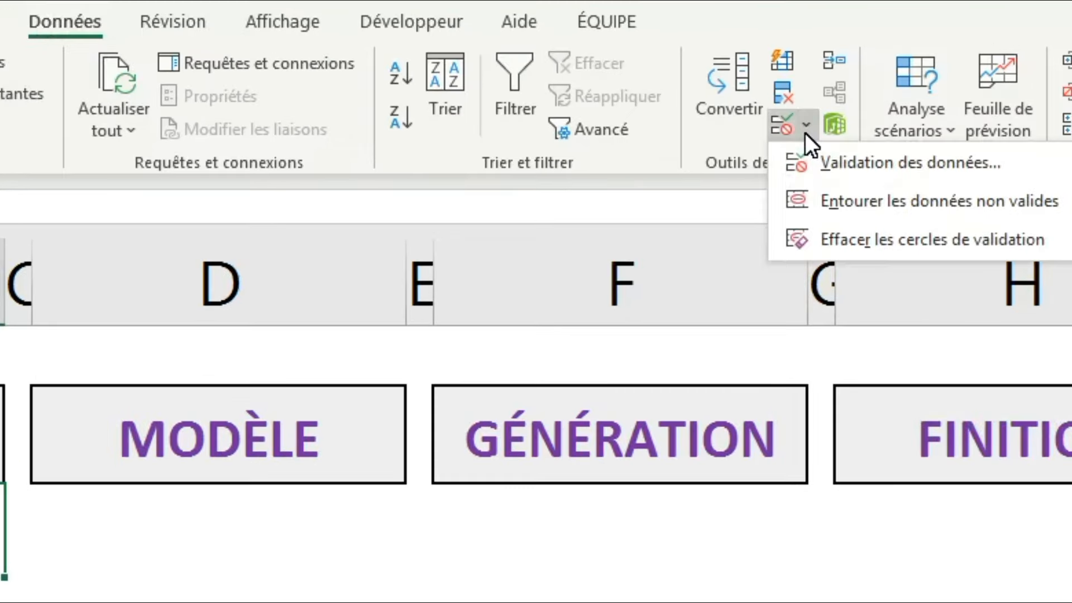
left_click(871, 174)
left_click(275, 187)
left_click(270, 243)
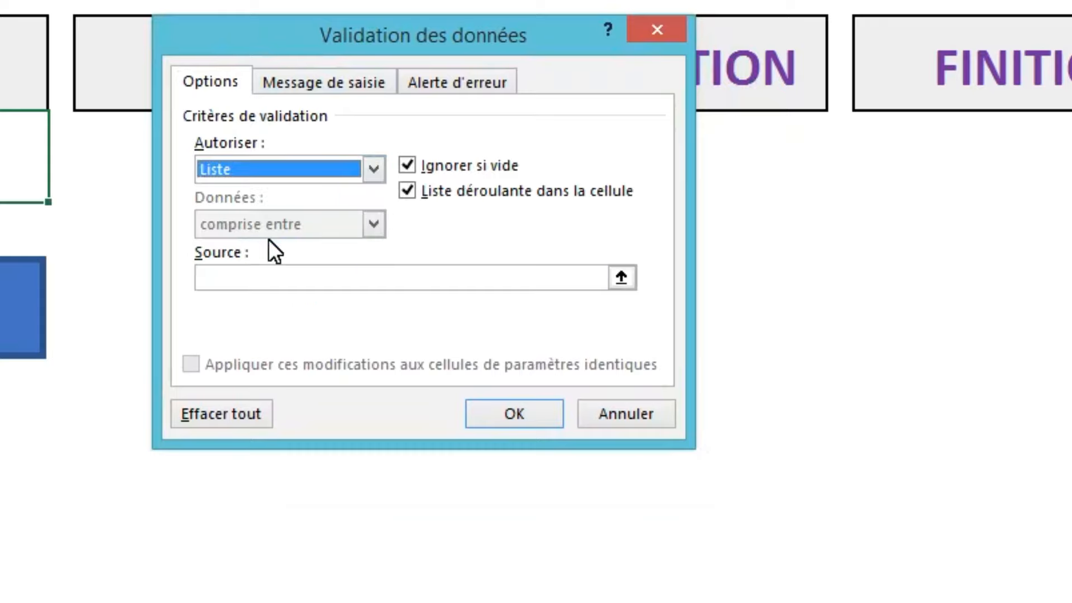
left_click(275, 290)
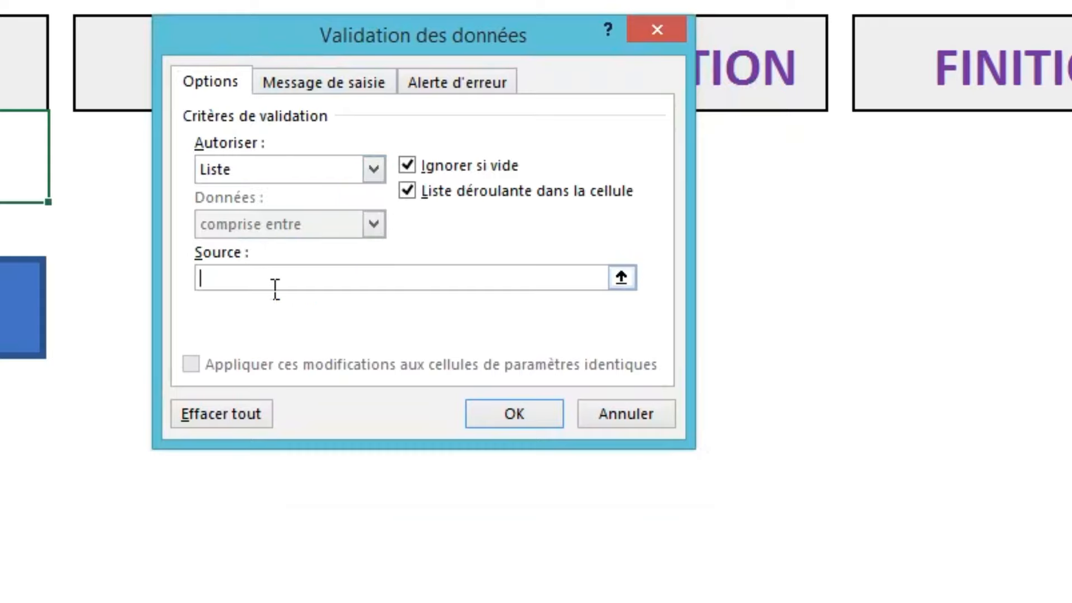
key("F3")
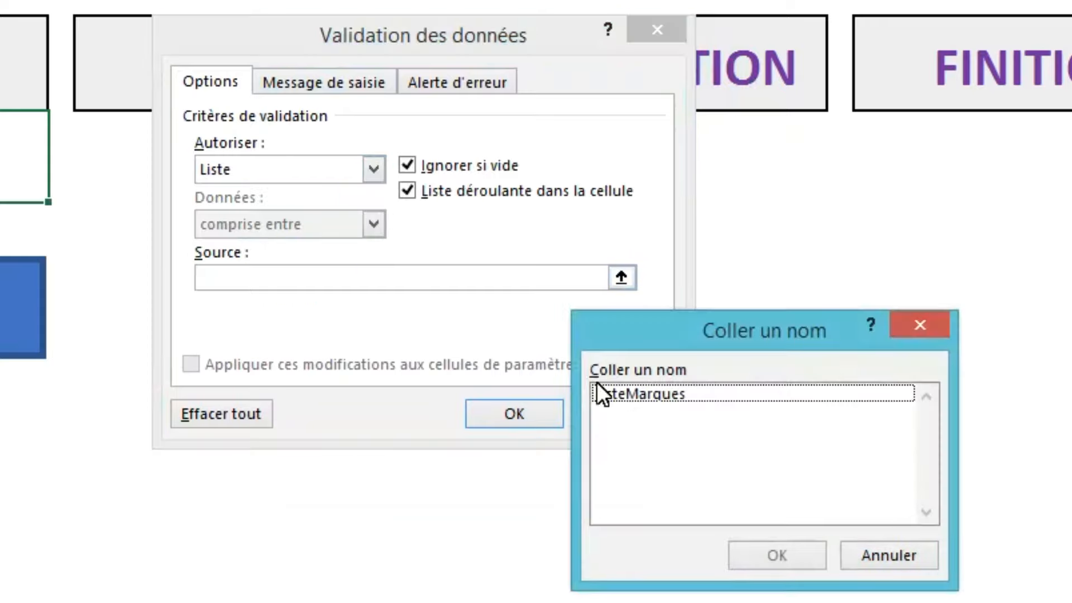
left_click(636, 394)
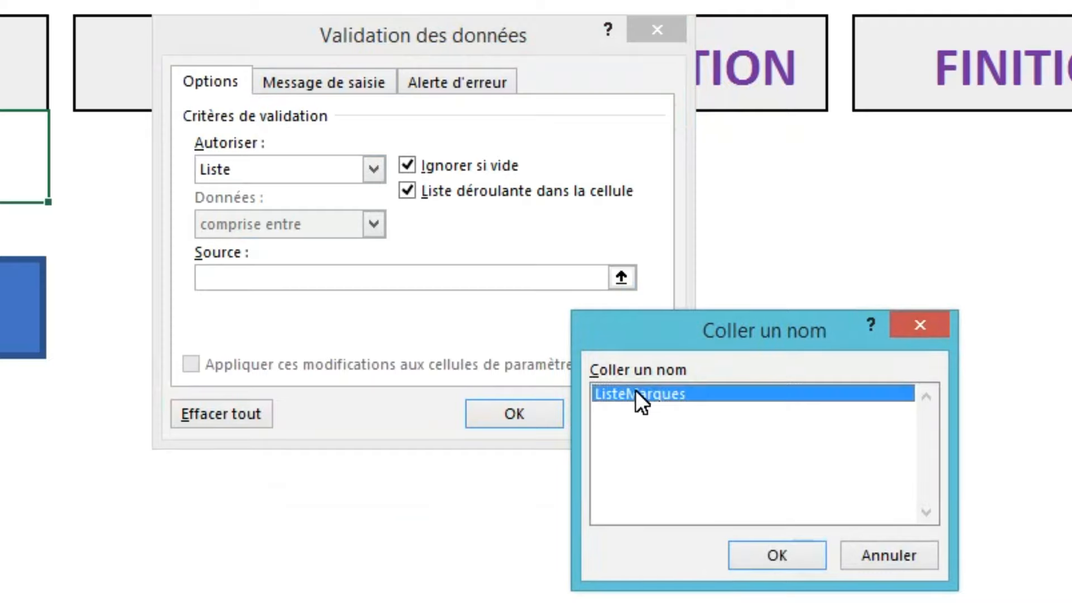
left_click(779, 557)
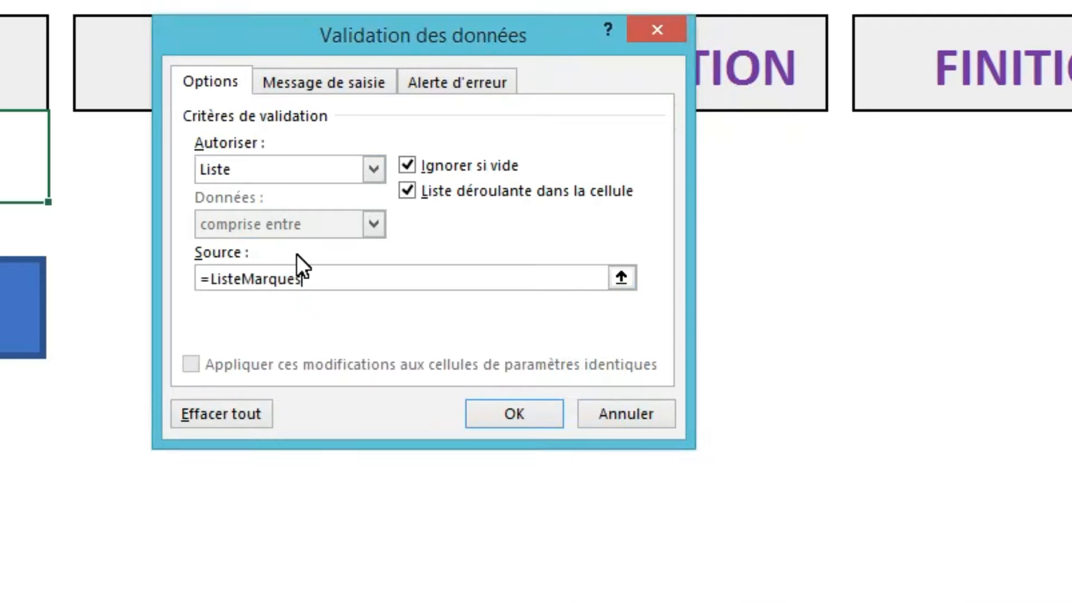
left_click(497, 411)
- Pick Renault from the brand list in the MARQUE cell B3
left_click(311, 310)
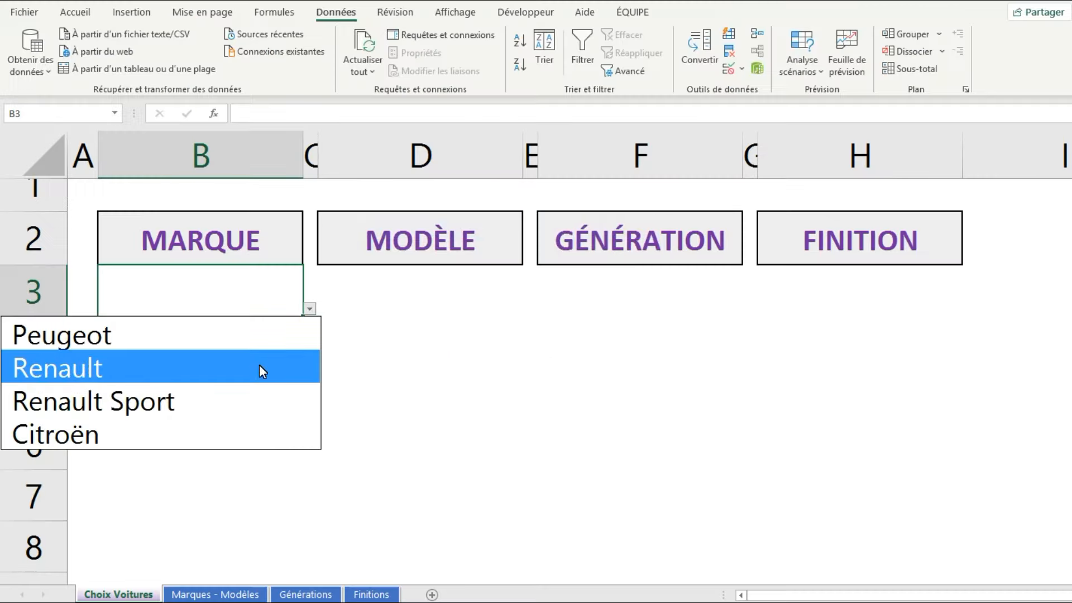
left_click(310, 309)
left_click(310, 309)
left_click(281, 357)
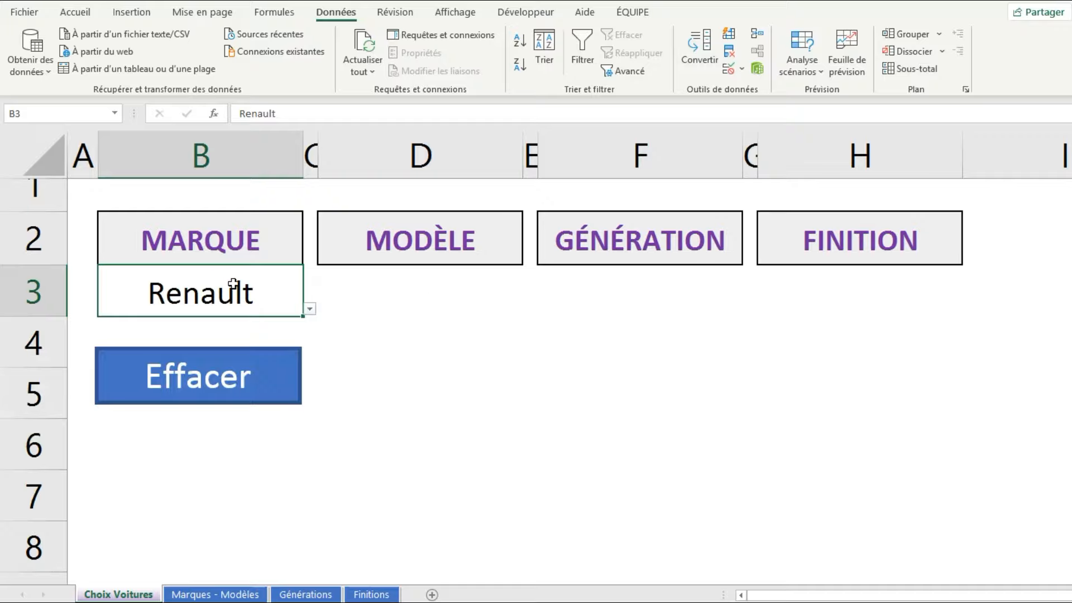
- Examine how the Renault model list in column C of Marques - Modèles relates to the brand chosen on Choix Voitures
left_click(213, 596)
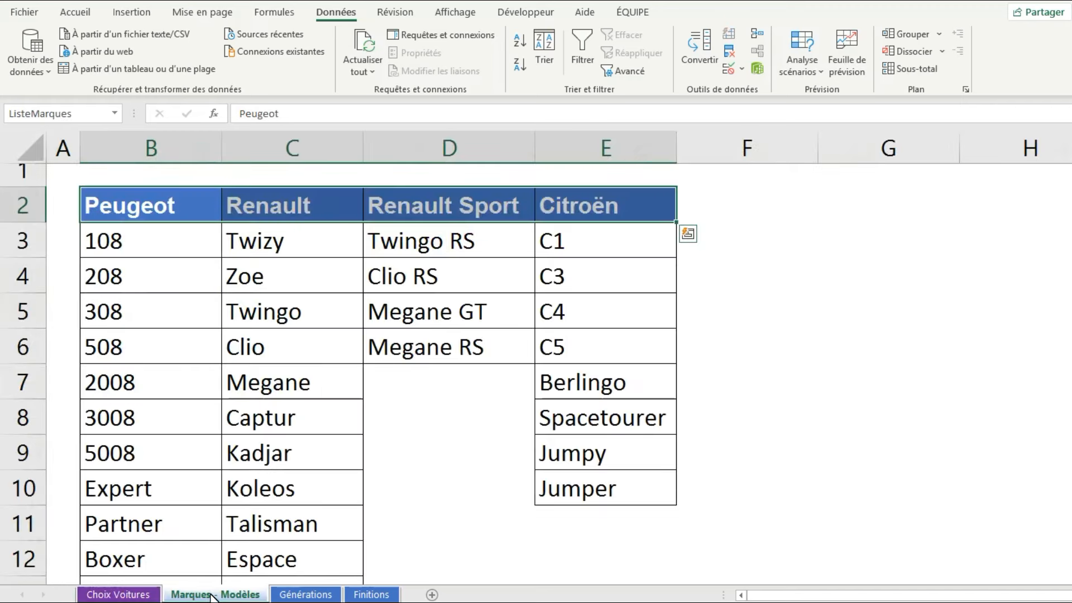
left_click(186, 254)
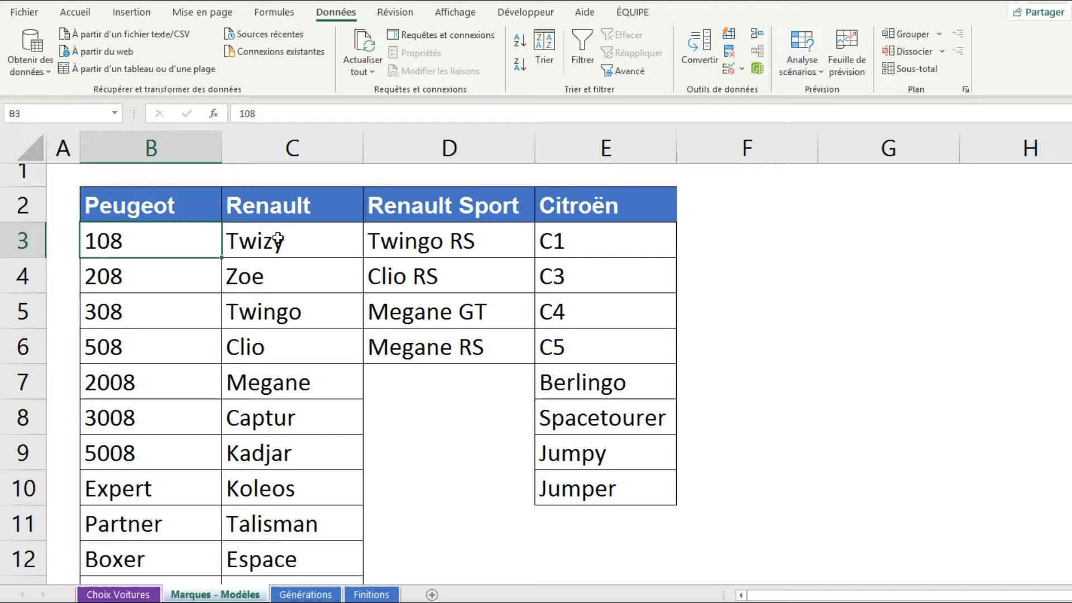
left_click_drag(278, 241, 281, 559)
scroll(279, 396, "down", 2)
scroll(282, 393, "up", 2)
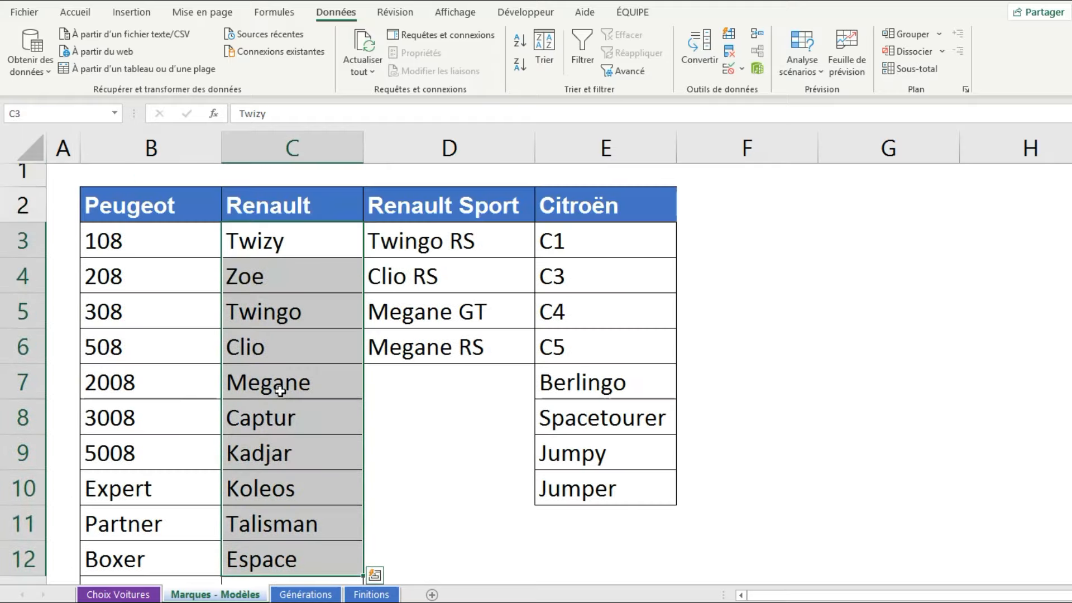
left_click(266, 269)
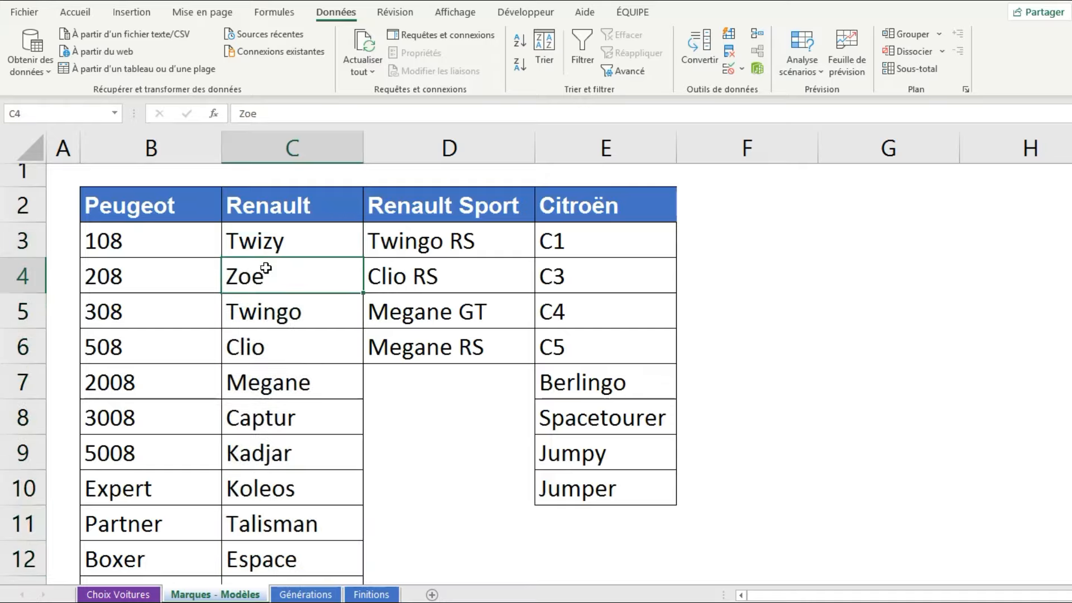
left_click(181, 250)
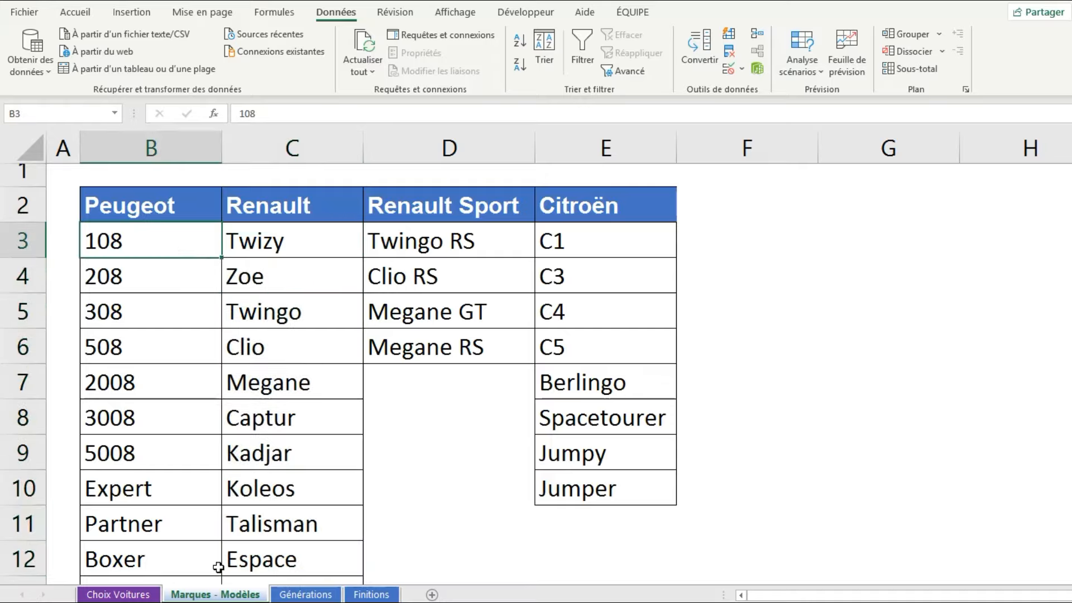
left_click(137, 597)
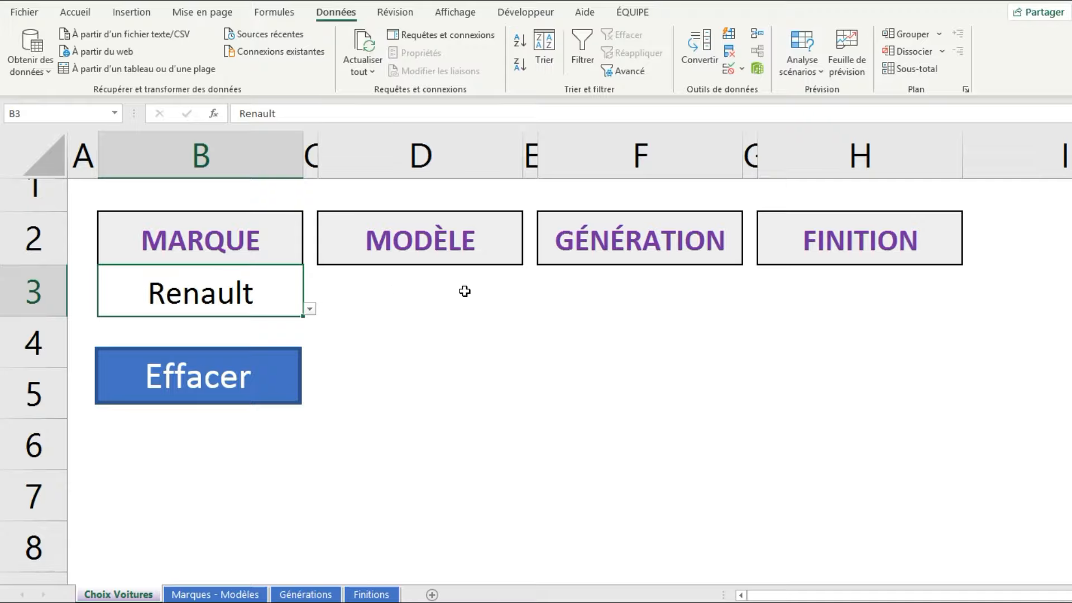
left_click(206, 595)
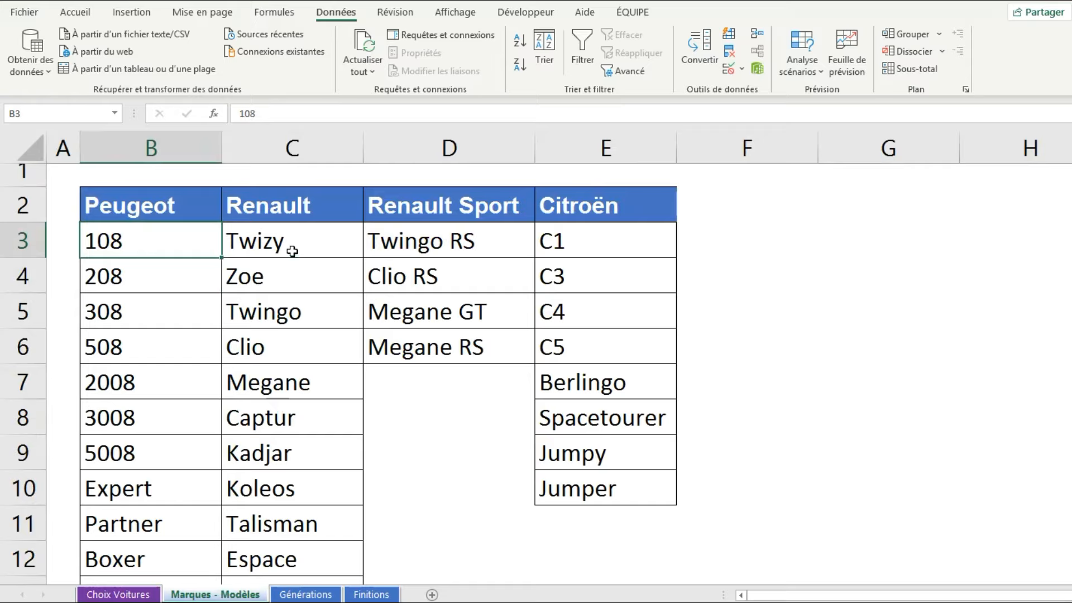
left_click_drag(288, 246, 299, 544)
left_click_drag(300, 536, 310, 211)
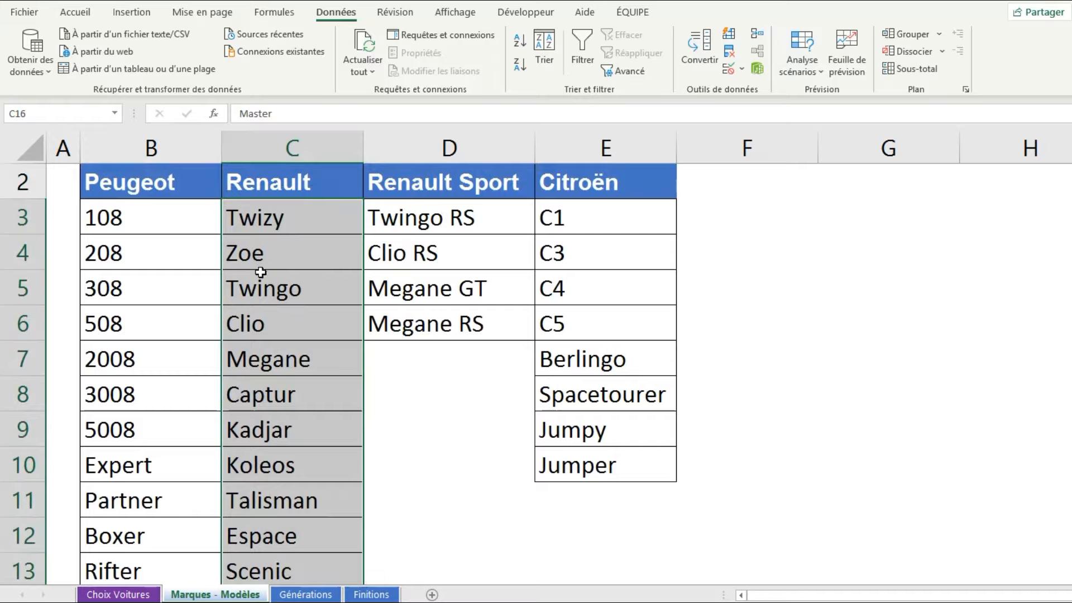
left_click_drag(268, 241, 278, 570)
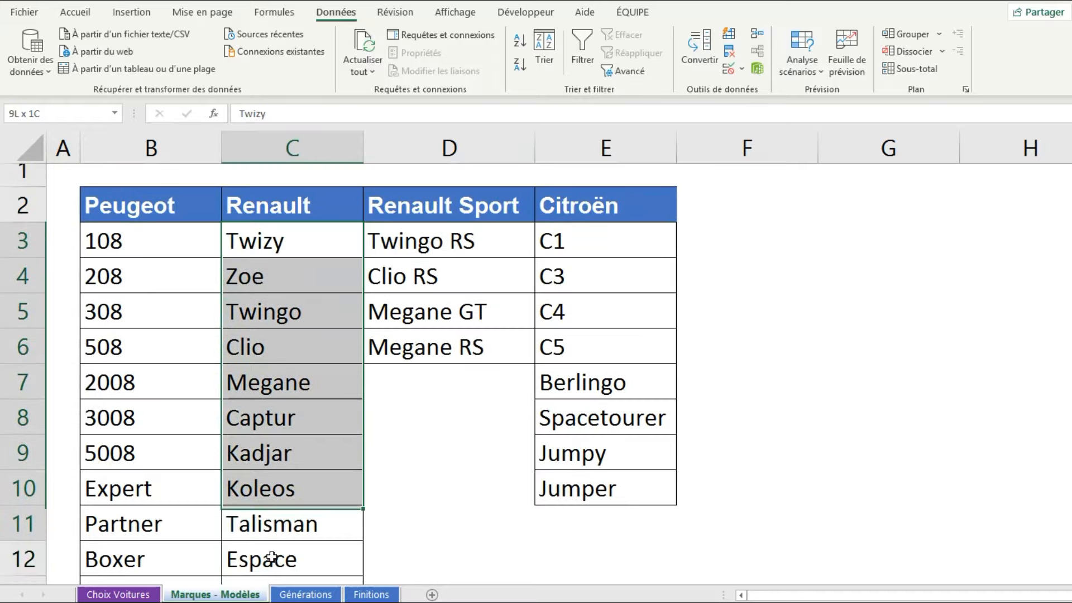
- Name the selected list of Renault models in column C of the Marques - Modèles sheet Renault
scroll(259, 451, "up", 2)
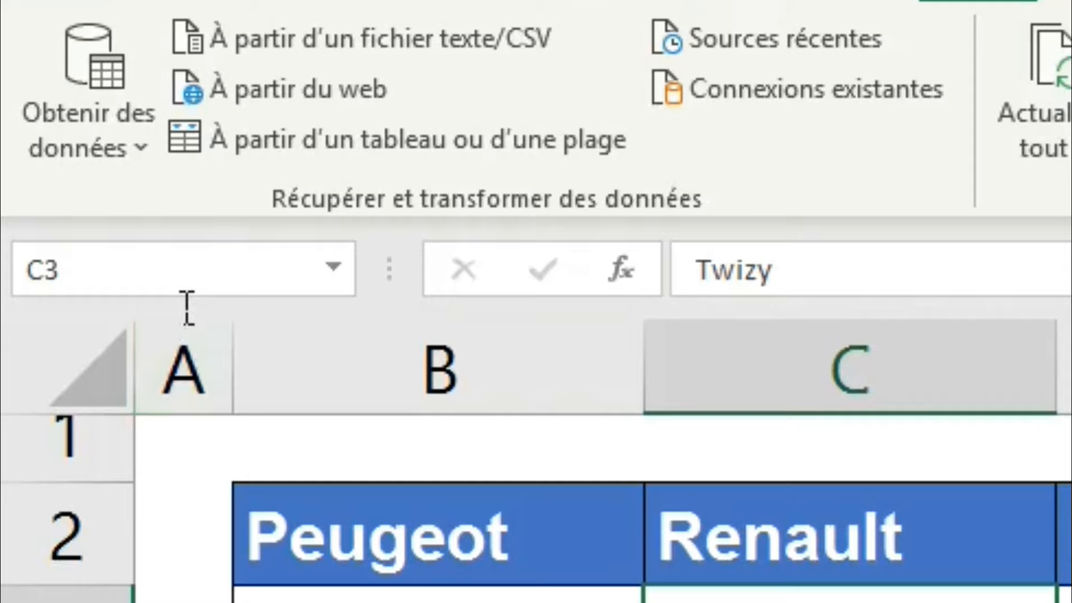
left_click(20, 288)
type("ault")
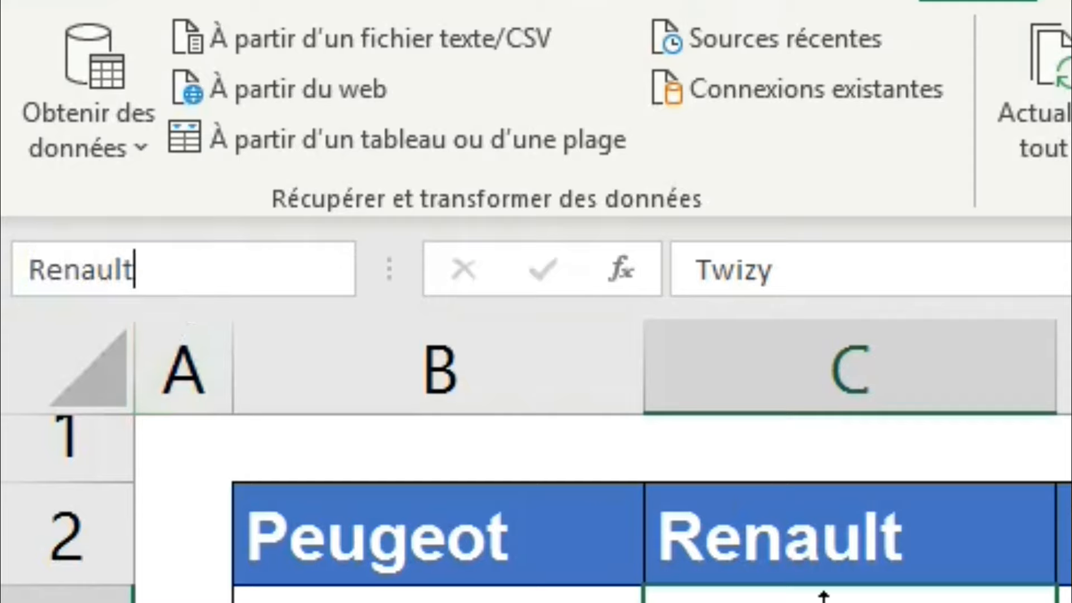
key("Return")
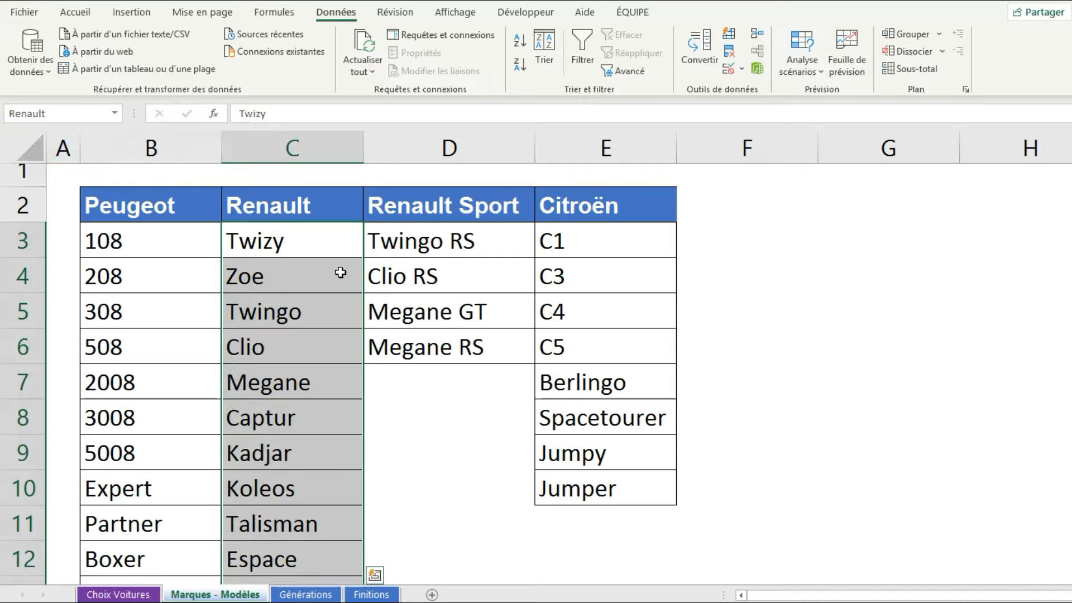
- Add a Liste data validation with the source =INDIRECT($B$3) to the MODÈLE cell D3 on the Choix Voitures sheet
left_click(144, 591)
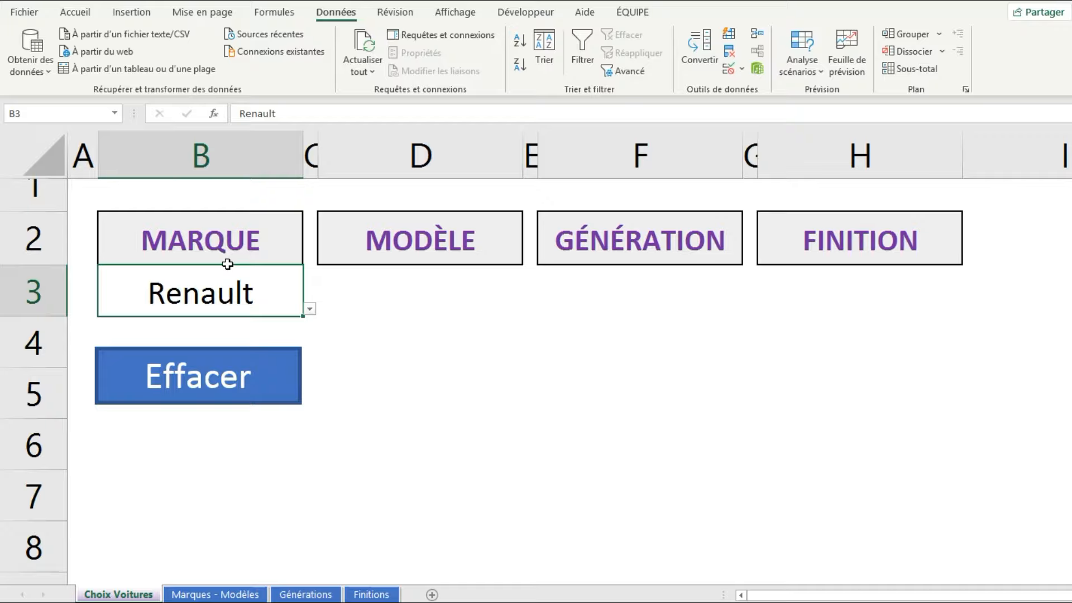
left_click(410, 302)
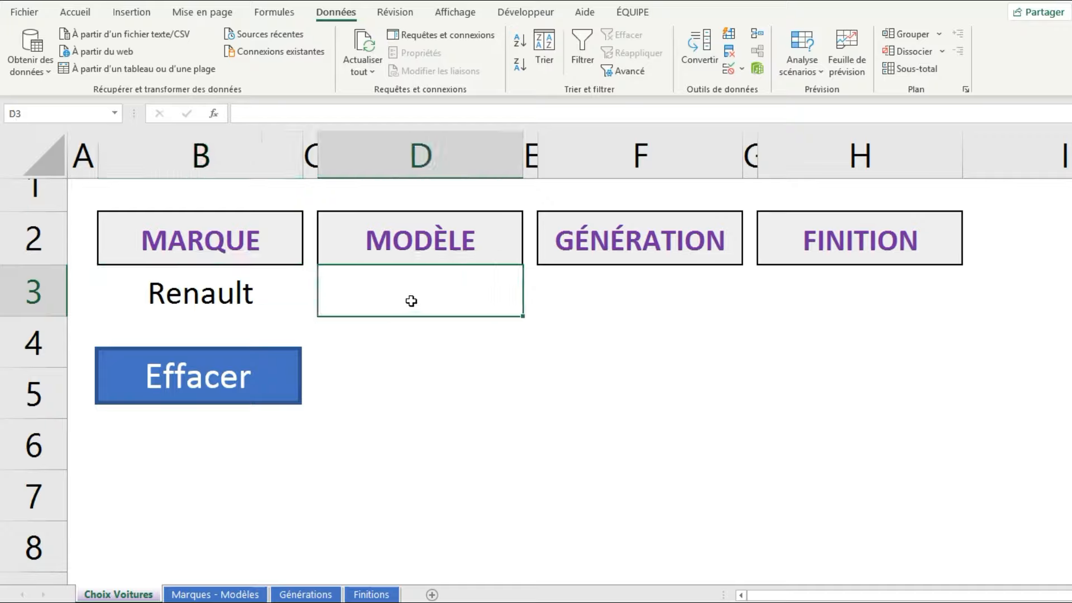
left_click(454, 292)
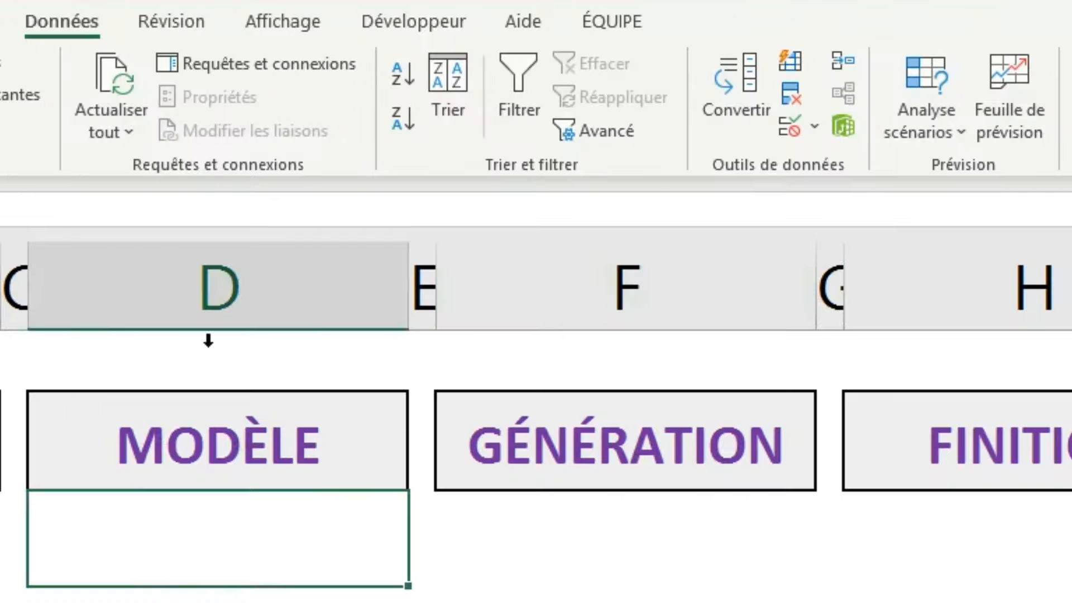
left_click(814, 128)
left_click(846, 167)
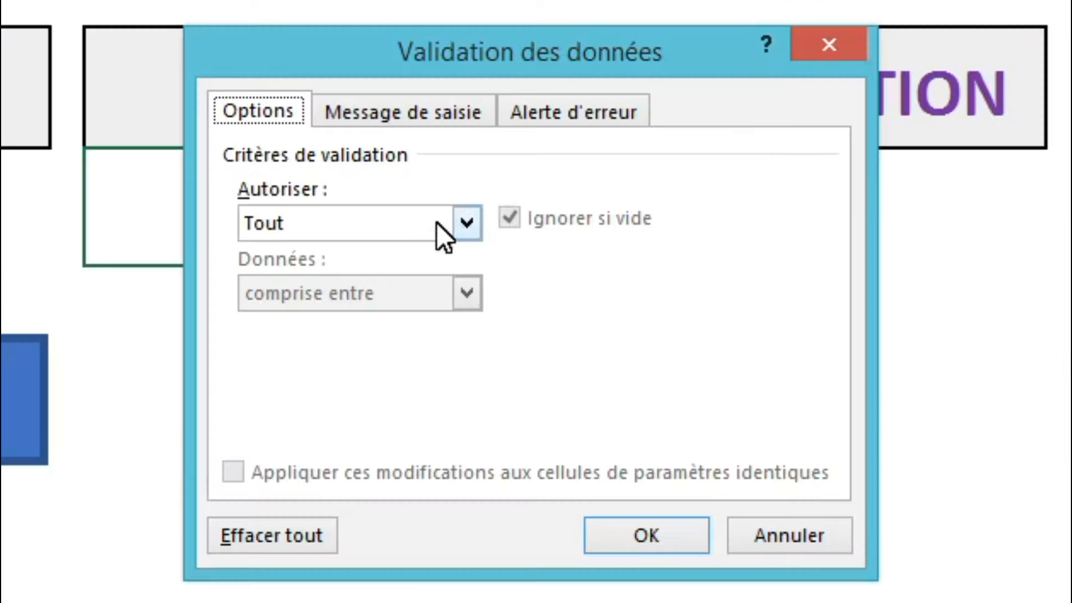
left_click(392, 234)
left_click(343, 321)
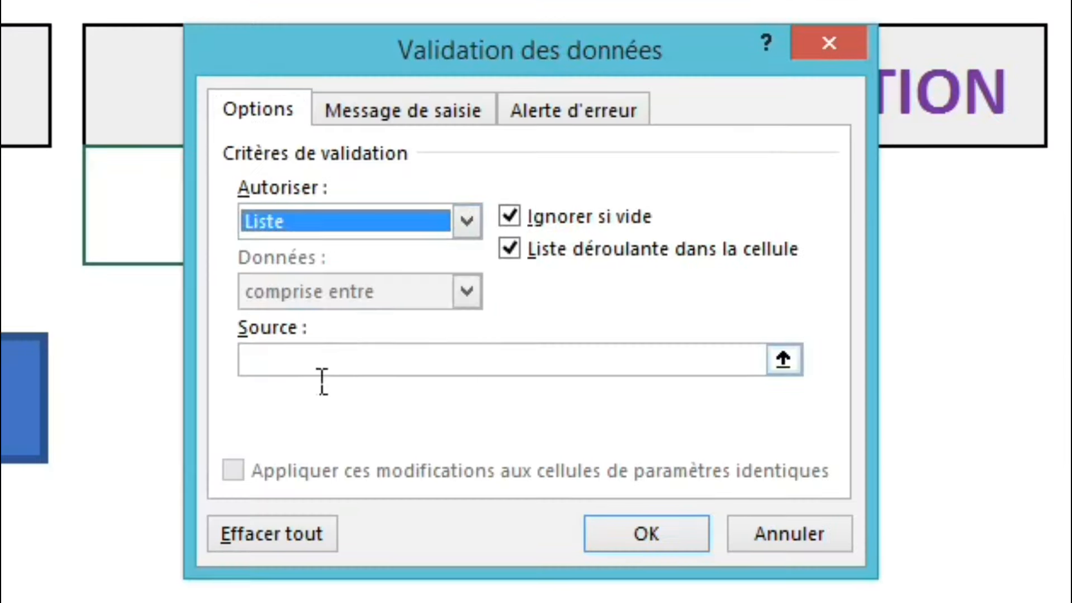
left_click(325, 373)
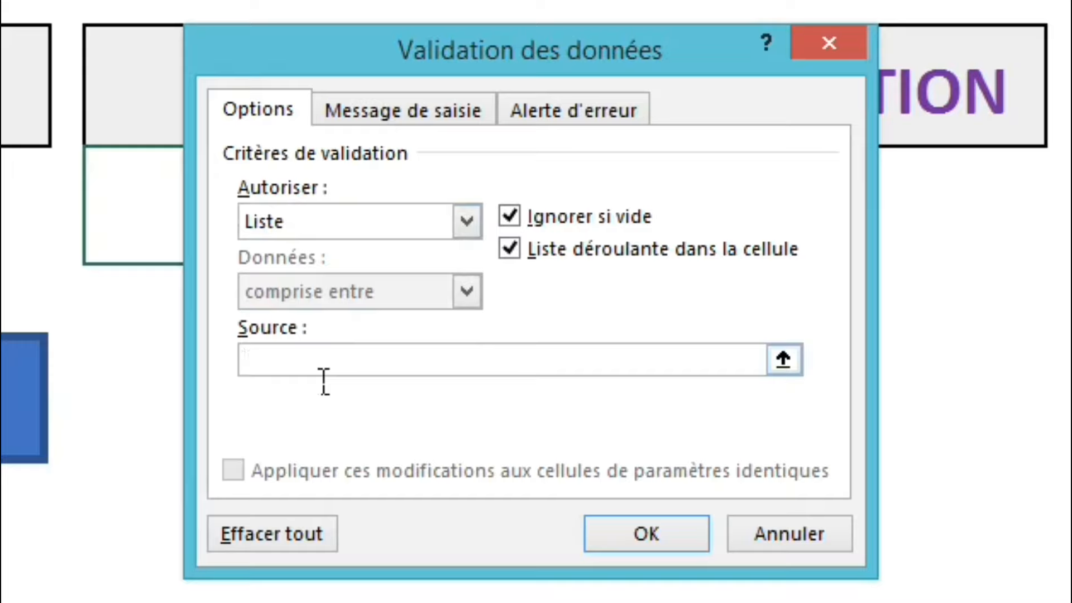
type("=INDIRECT(")
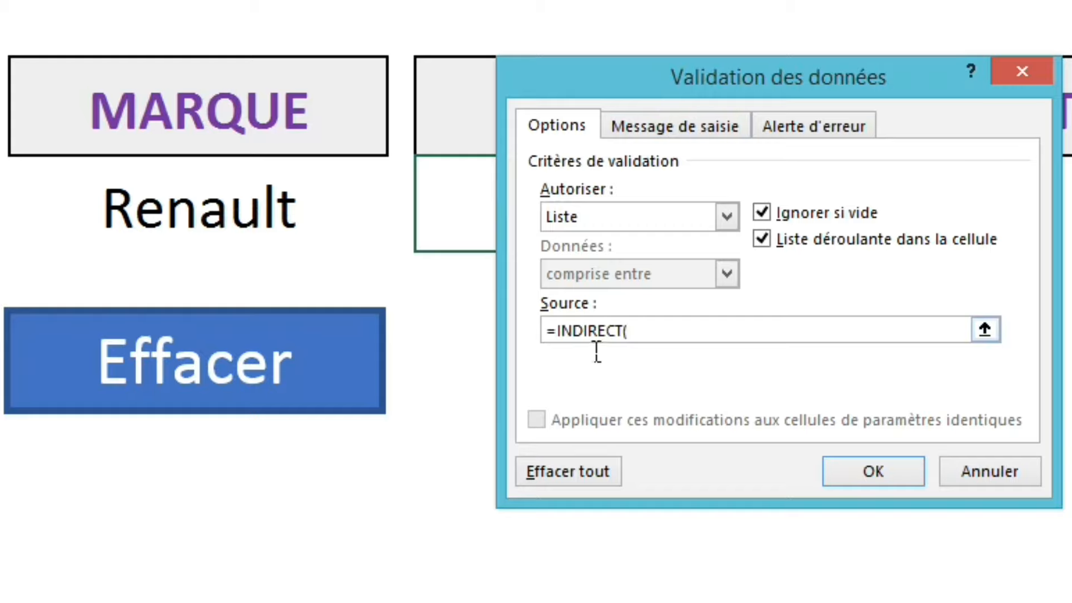
left_click(193, 214)
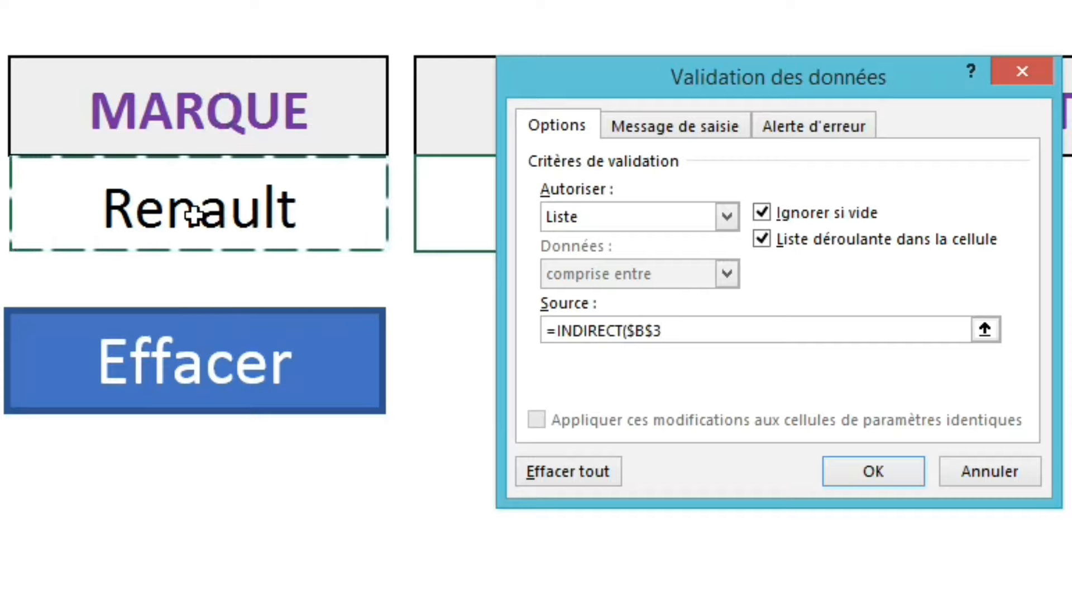
type(")")
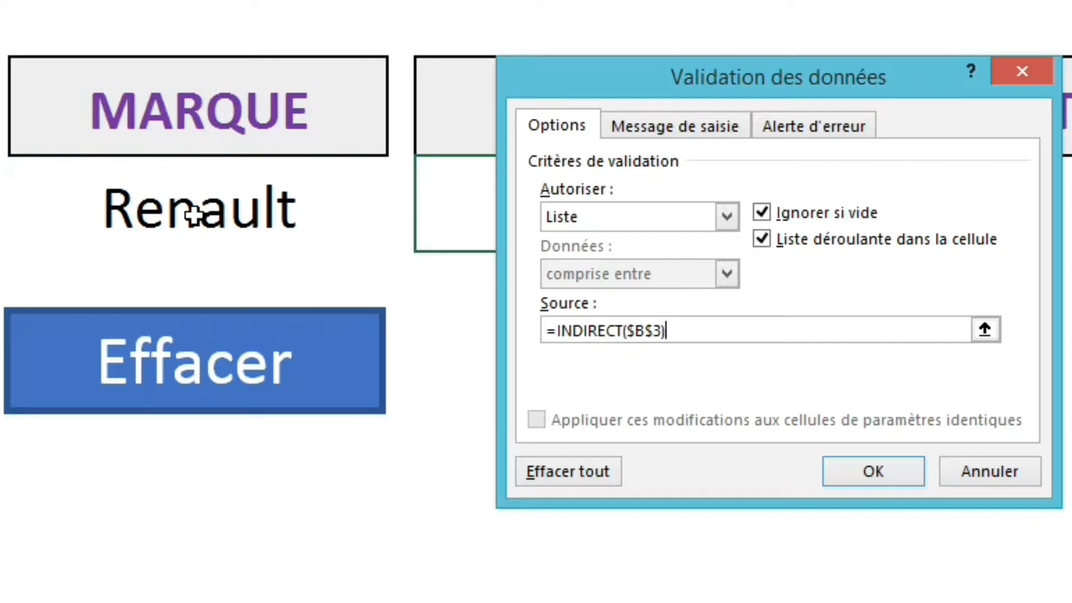
left_click(869, 473)
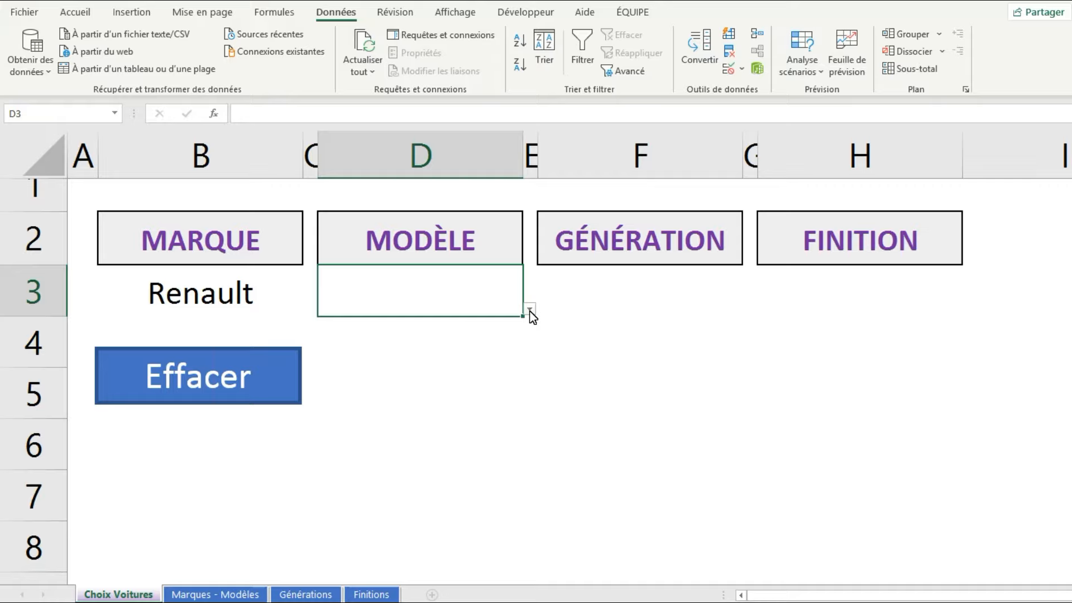
- Check the choices offered in the MODÈLE cell D3 against the Renault models on the Marques - Modèles sheet
left_click(805, 239)
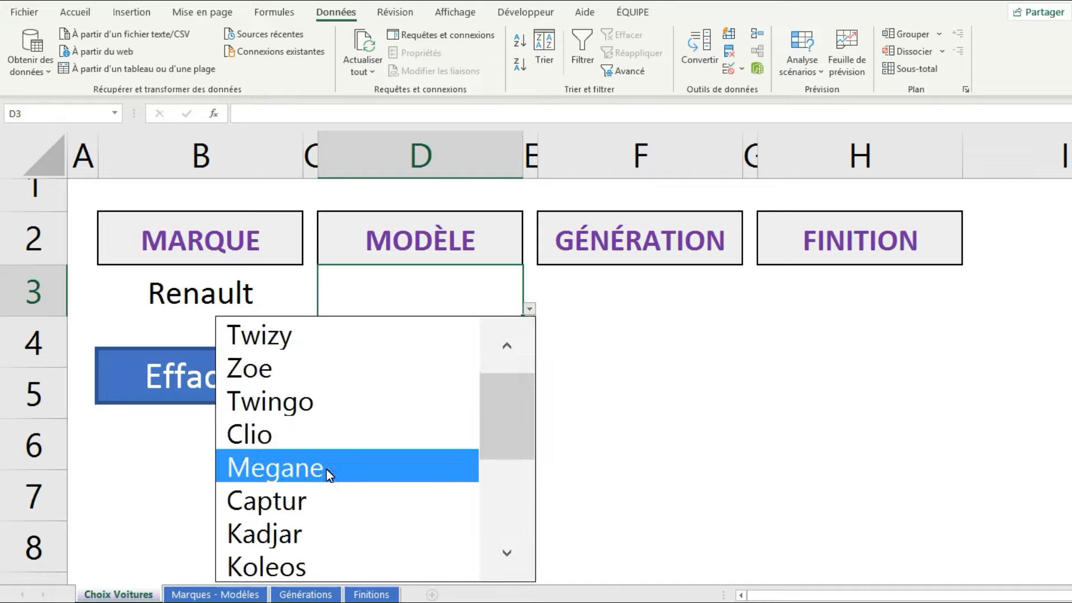
left_click_drag(495, 424, 518, 503)
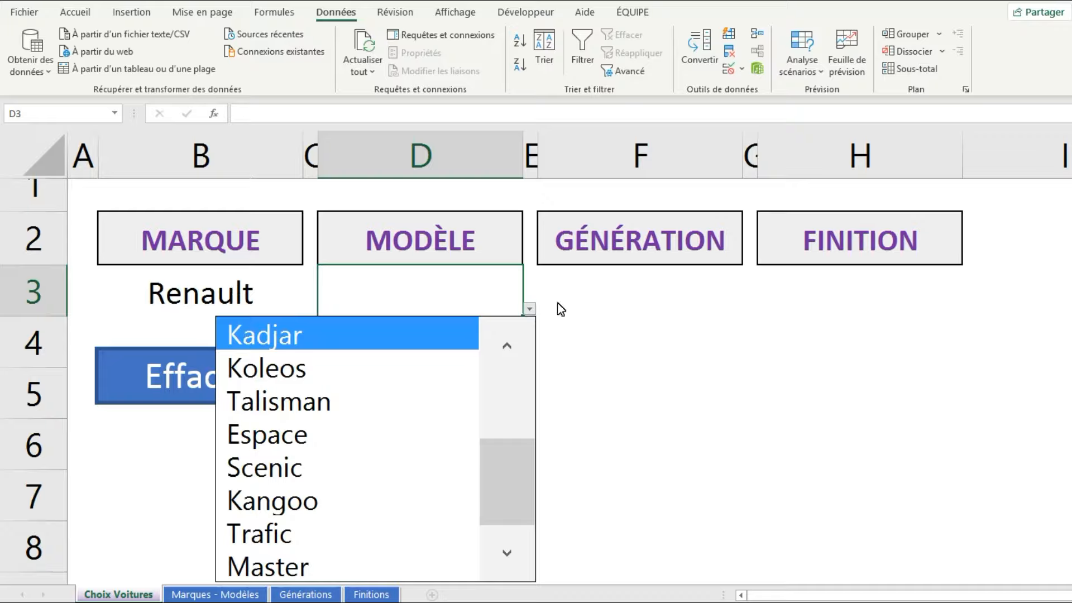
left_click(749, 327)
left_click(451, 377)
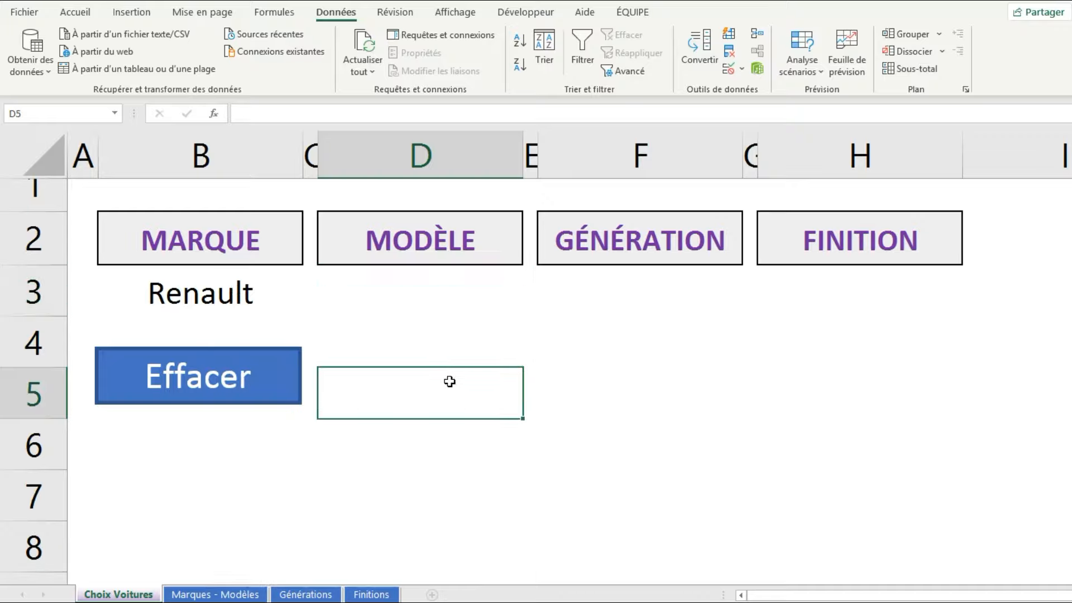
left_click(222, 593)
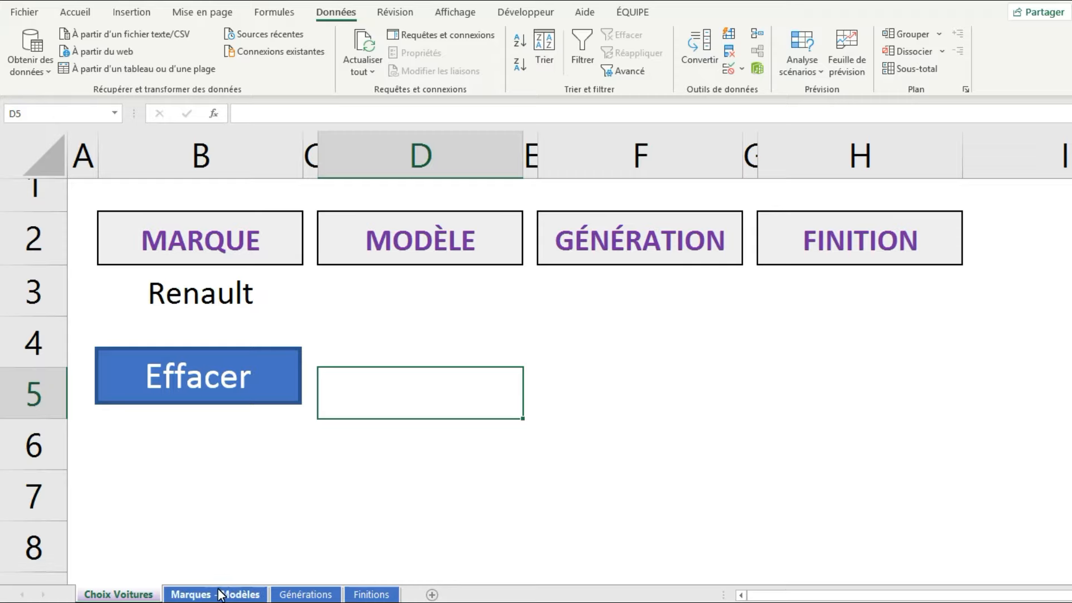
left_click_drag(282, 240, 293, 424)
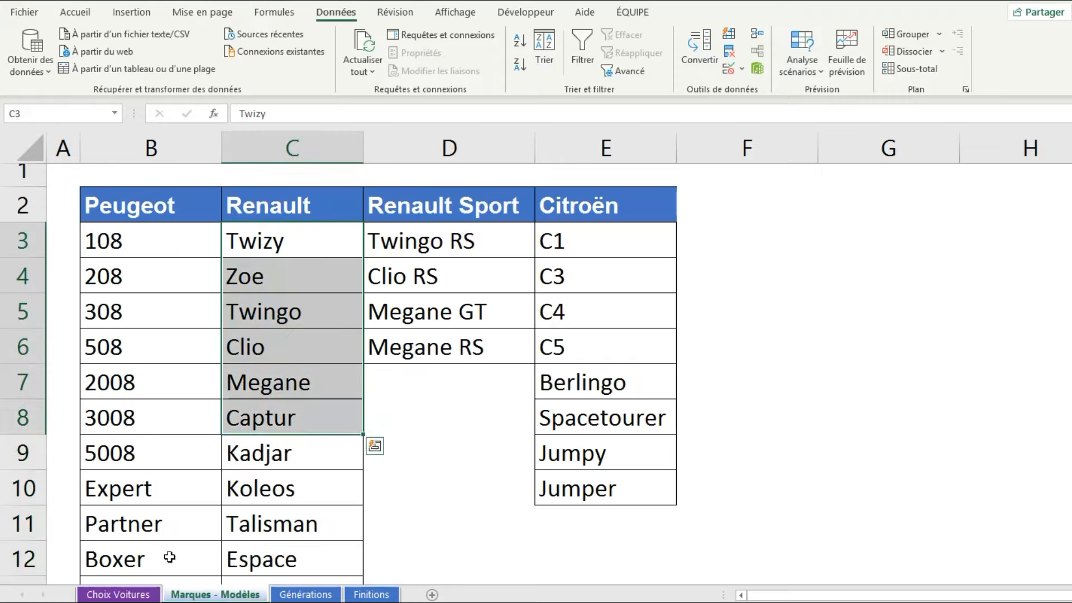
left_click(137, 596)
left_click(196, 296)
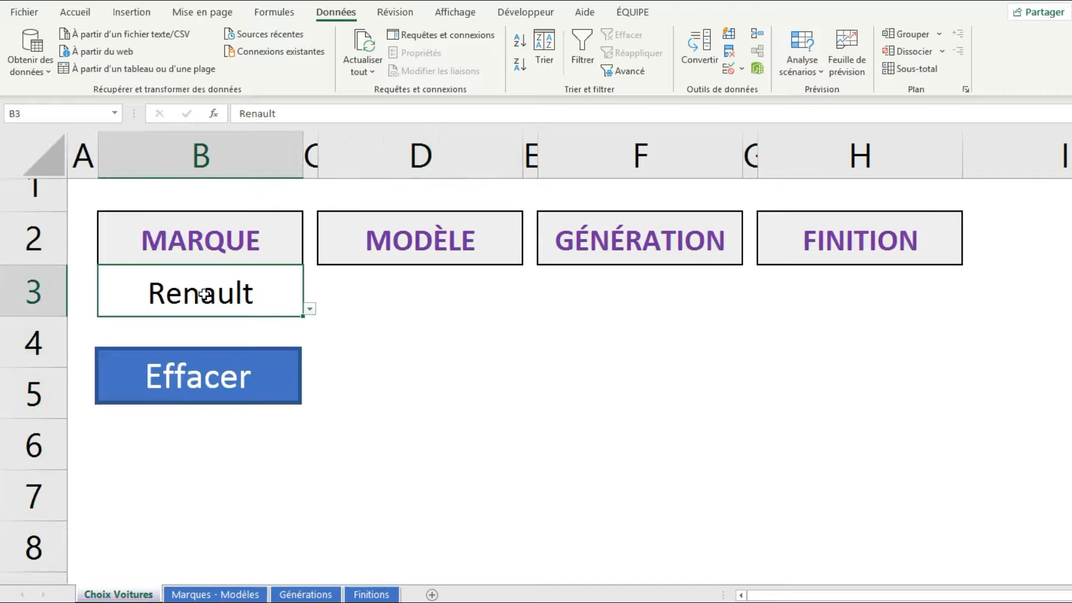
left_click(457, 296)
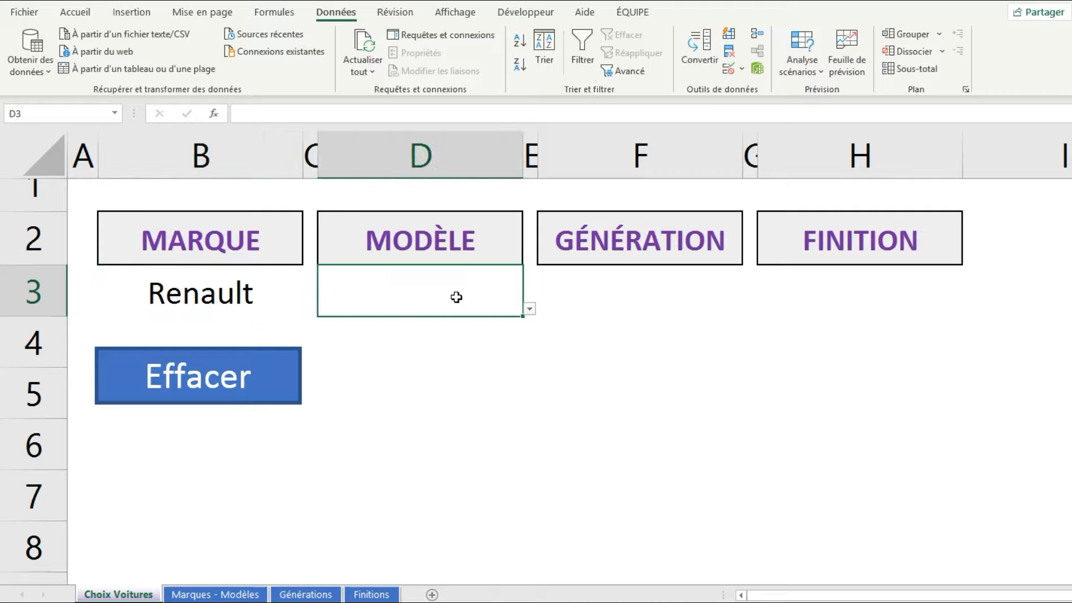
left_click(529, 309)
left_click_drag(486, 430, 518, 387)
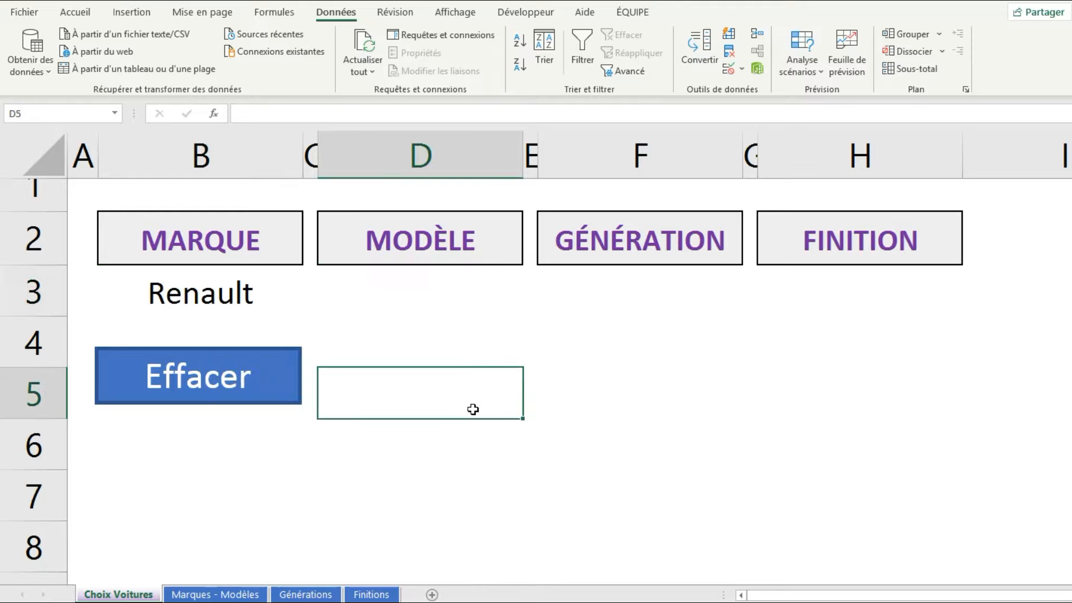
- Enter =INDIRECT(B3) in cell D5 of Choix Voitures and review the models it returns
type("=I")
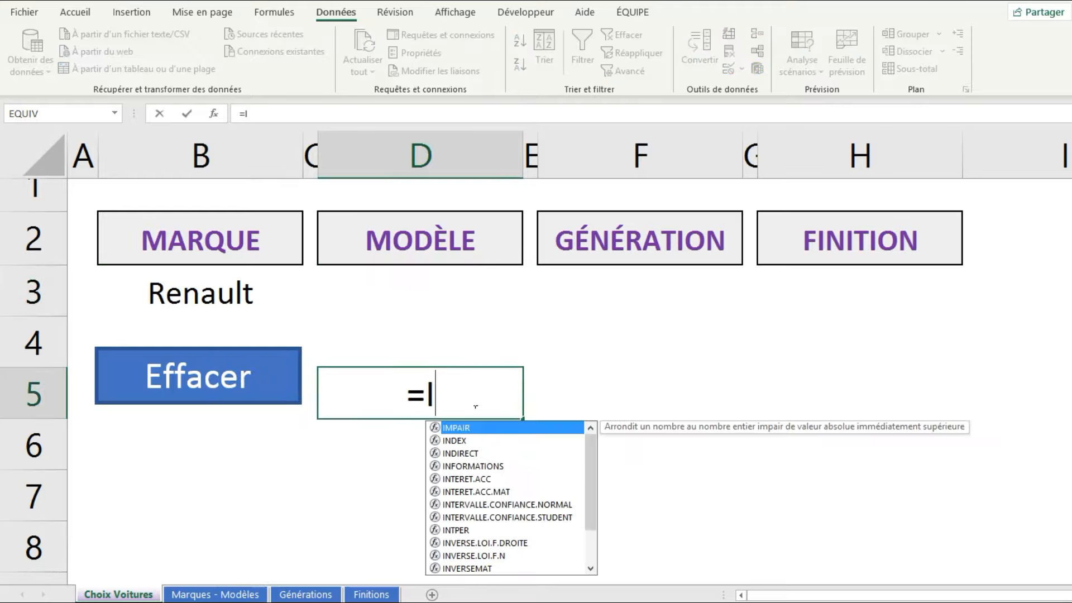
type("NDIRECT(")
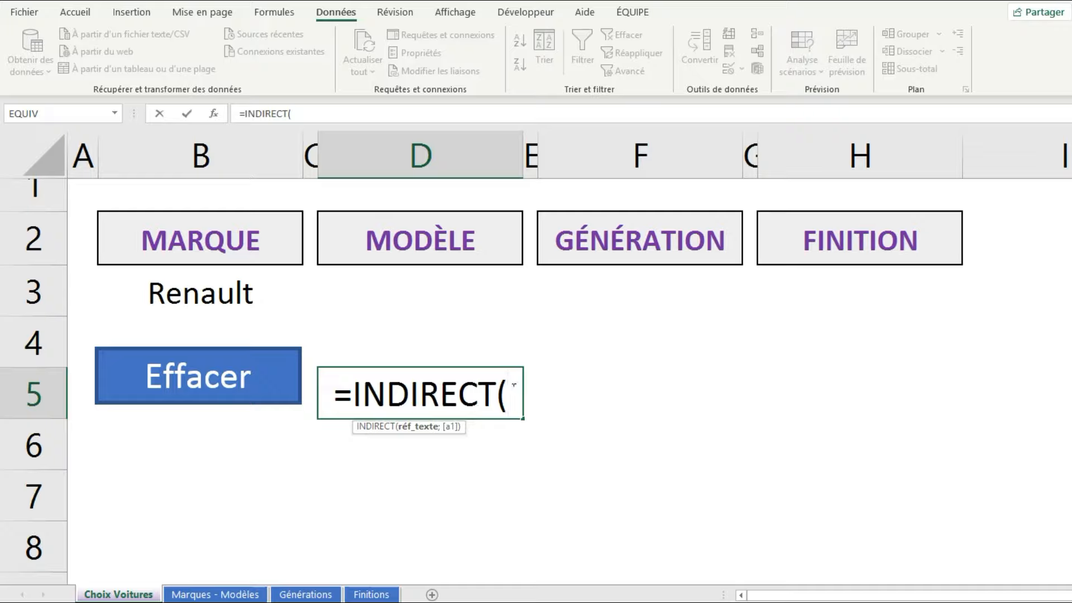
left_click(200, 295)
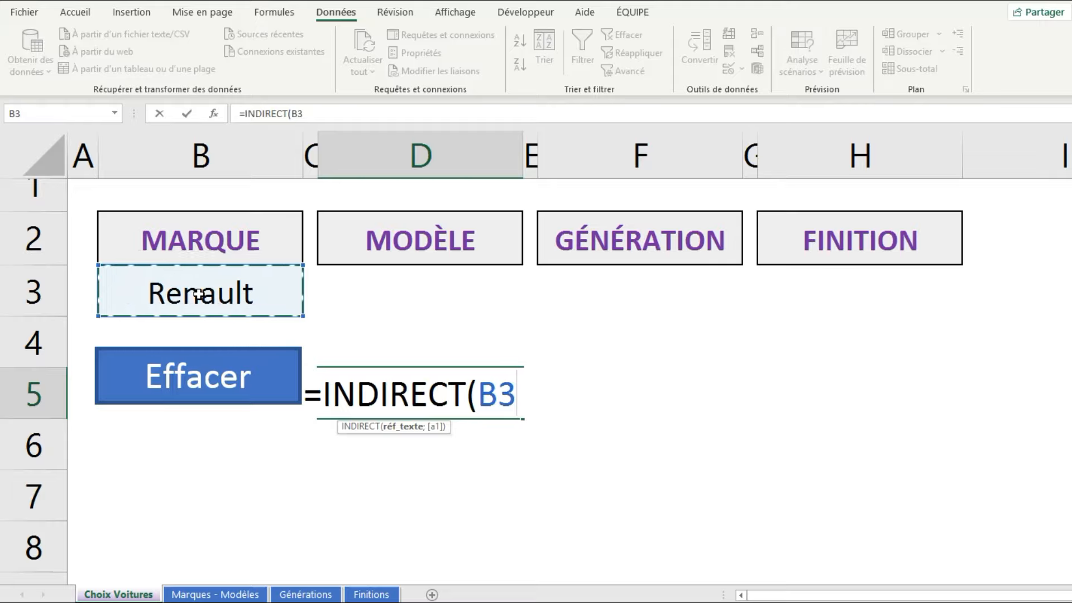
type(")")
key("Return")
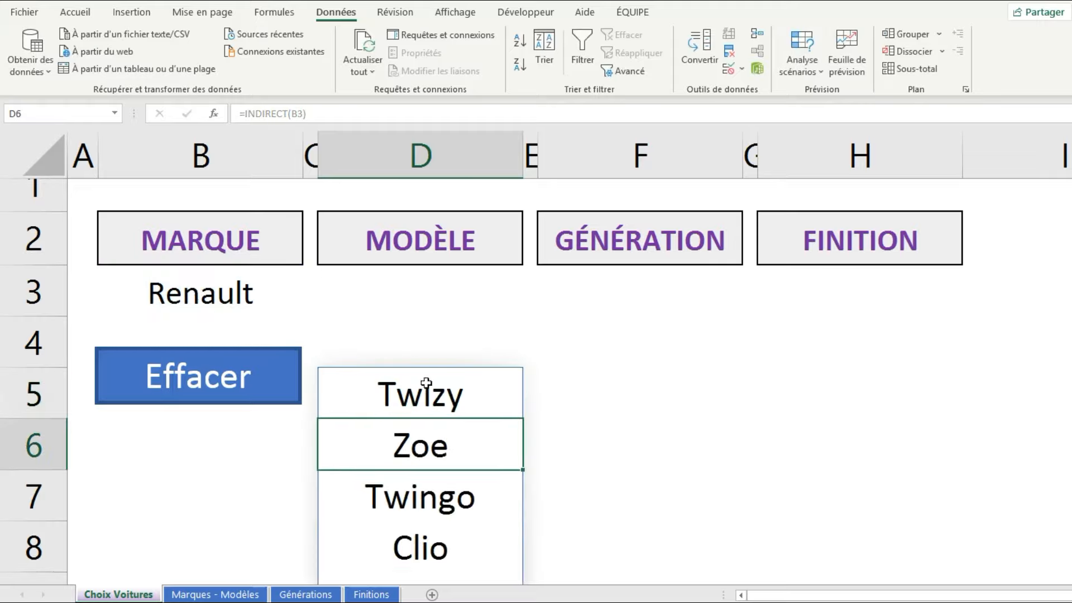
scroll(426, 383, "down", 4)
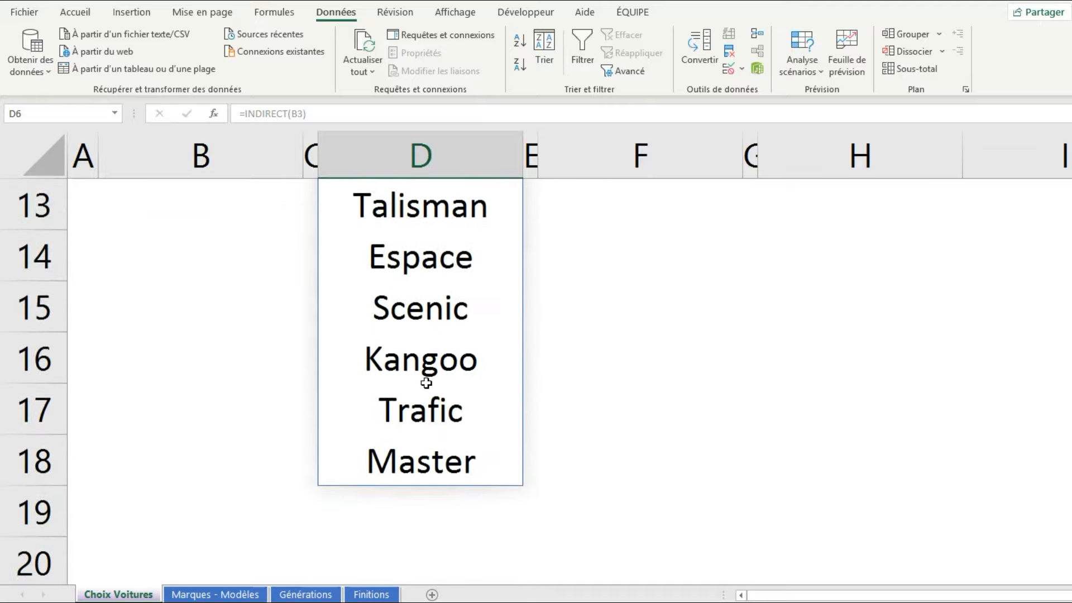
scroll(426, 383, "up", 4)
scroll(426, 383, "up", 1)
- Compare the brand in B3 and the Renault column on Marques - Modèles with the choices in the MODÈLE cell D3
left_click(222, 295)
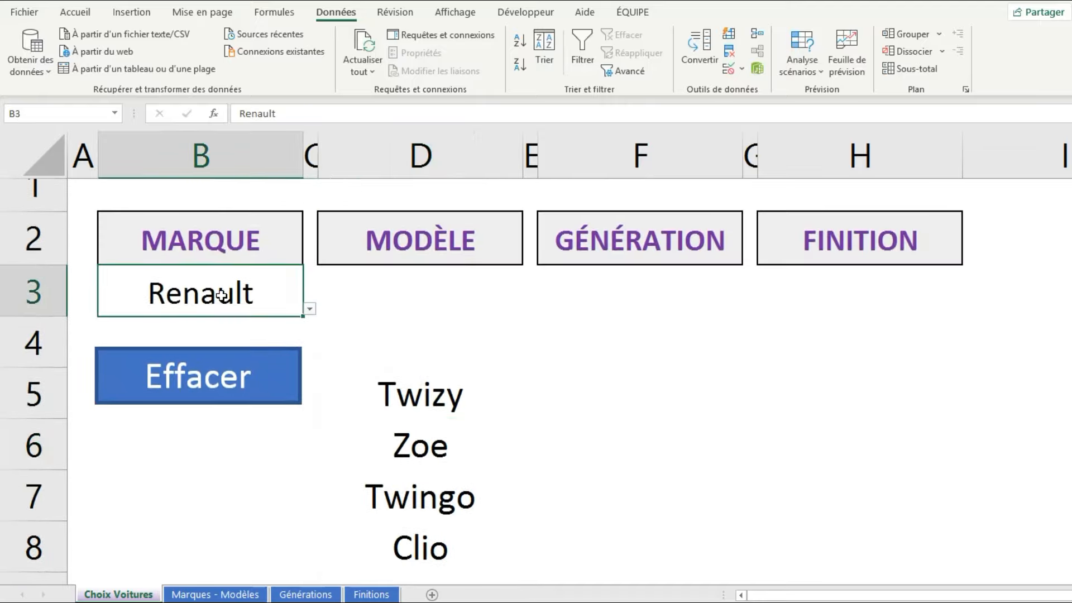
left_click(224, 594)
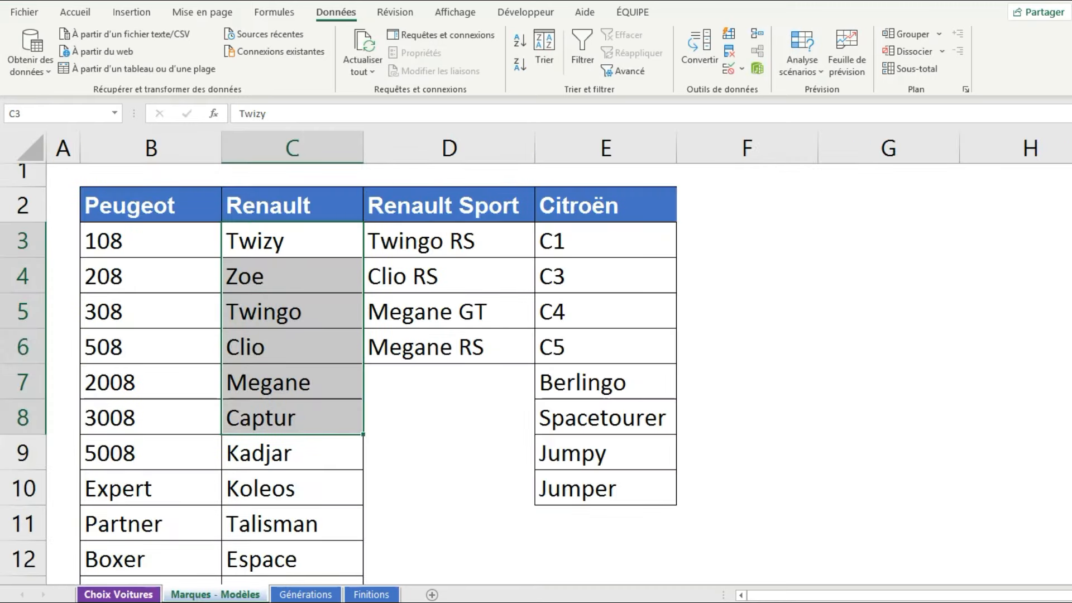
left_click(118, 594)
left_click(407, 280)
left_click(529, 309)
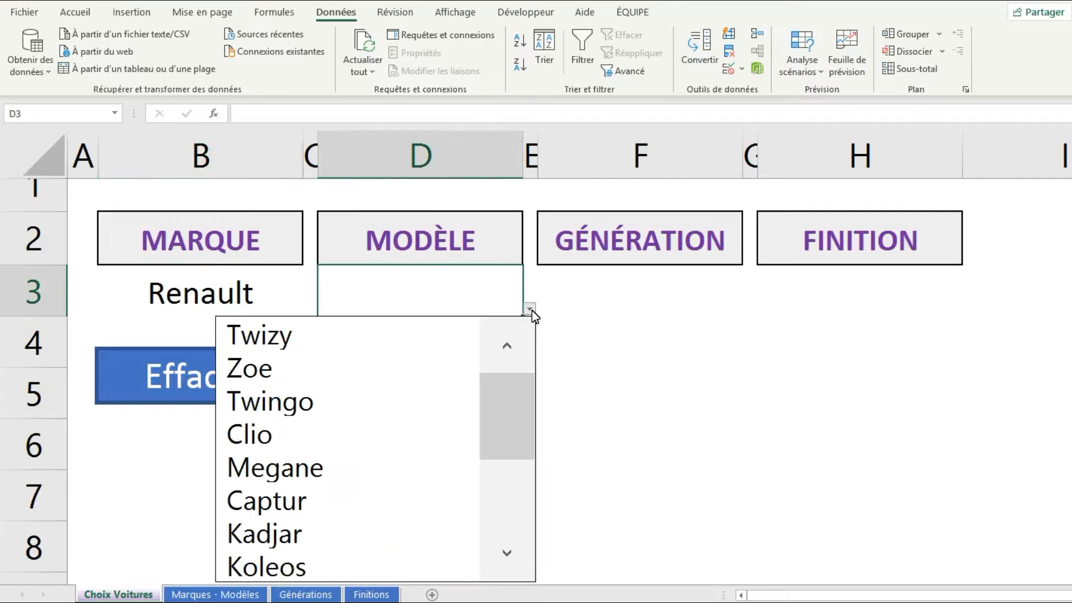
key("Escape")
- Change the brand in the MARQUE cell B3 to Peugeot and check the formula in D5 and the MODÈLE cell D3
left_click(192, 299)
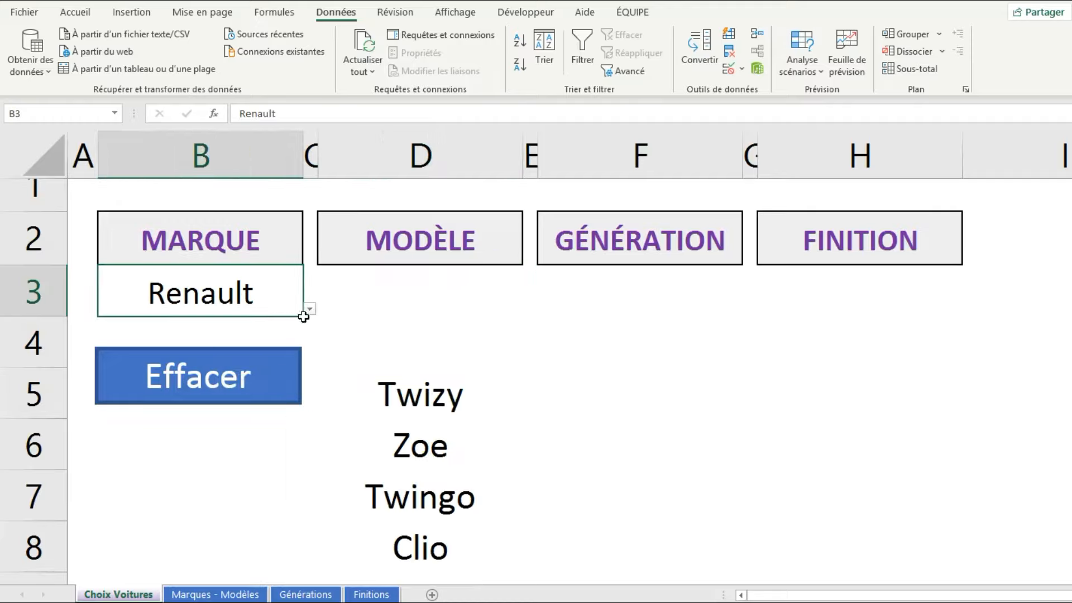
left_click(309, 311)
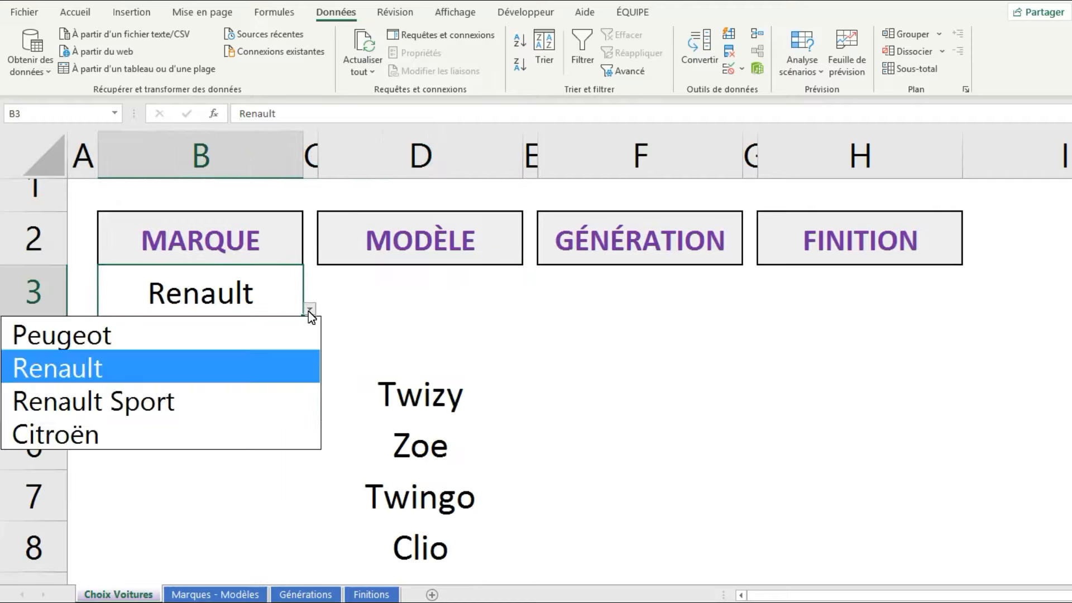
left_click(252, 335)
left_click(412, 395)
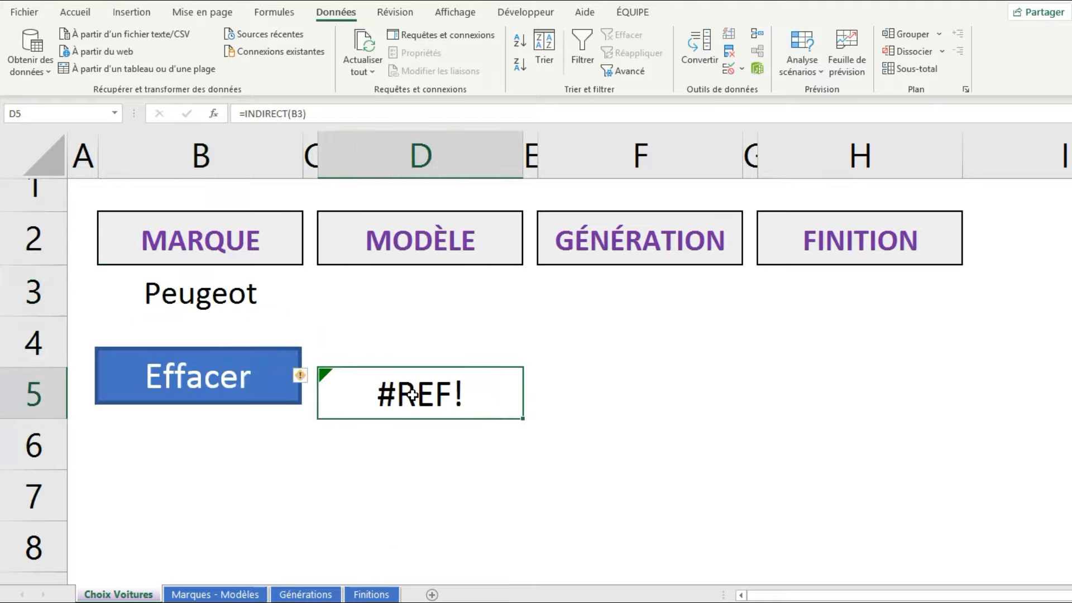
left_click(410, 301)
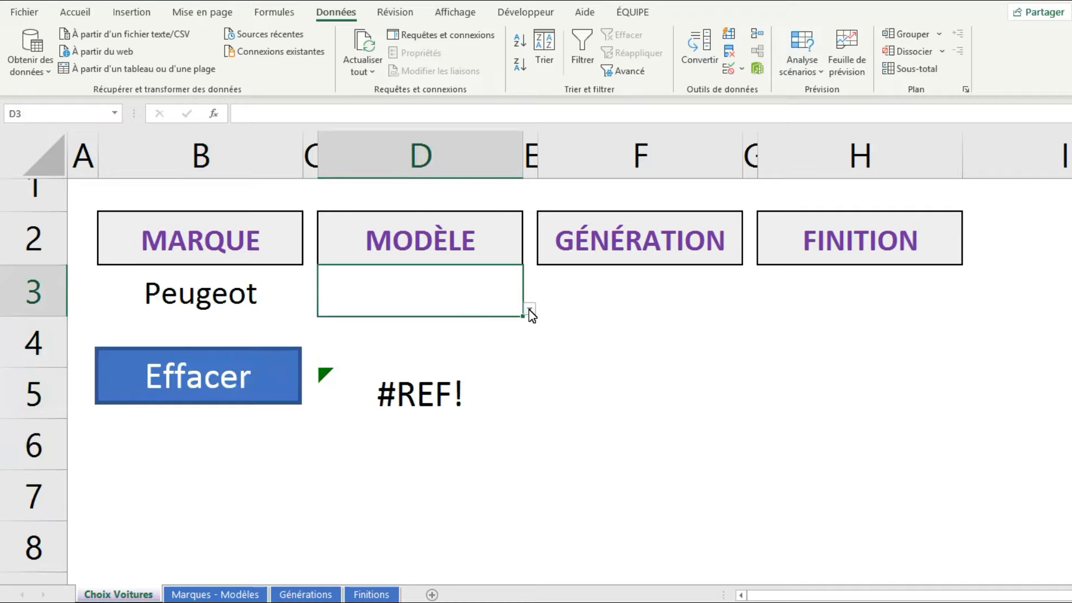
- On the Marques - Modèles sheet, give the models listed under Peugeot, starting at B3, the range name Peugeot
left_click(226, 593)
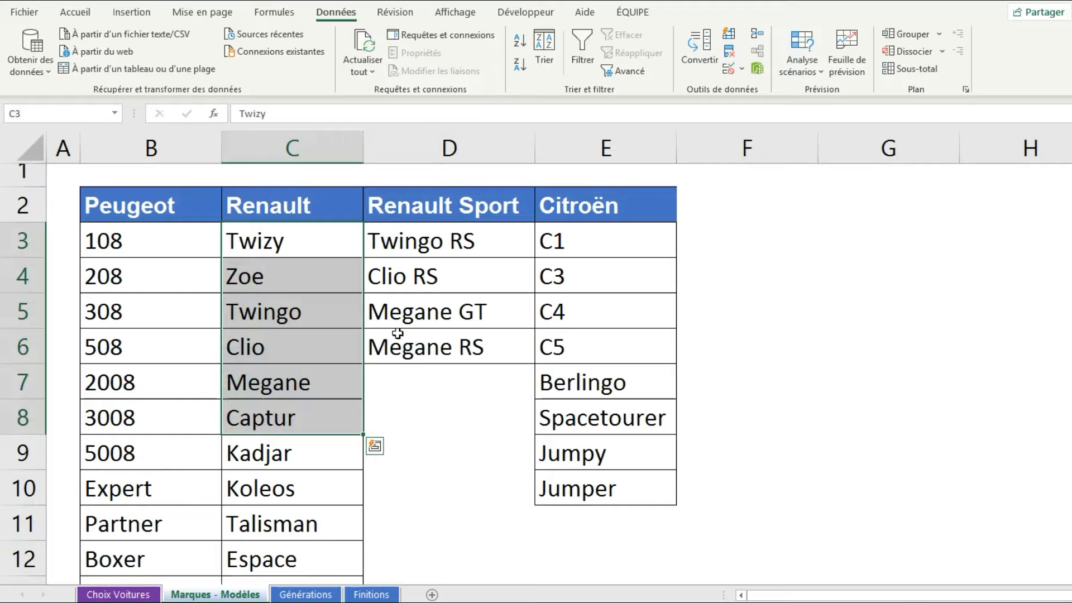
left_click(285, 315)
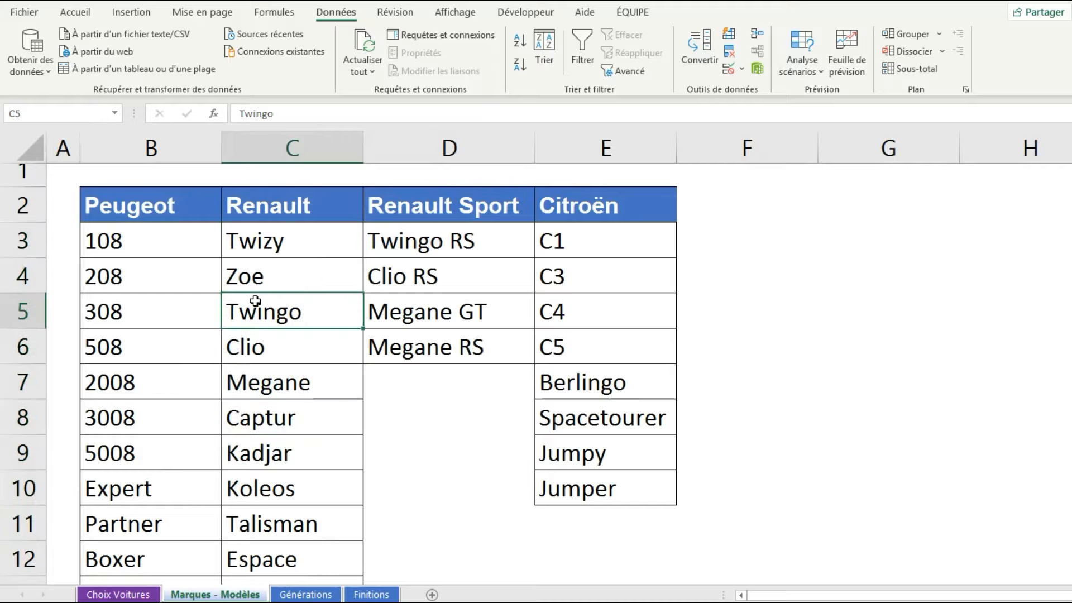
left_click_drag(155, 246, 156, 445)
scroll(148, 428, "up", 2)
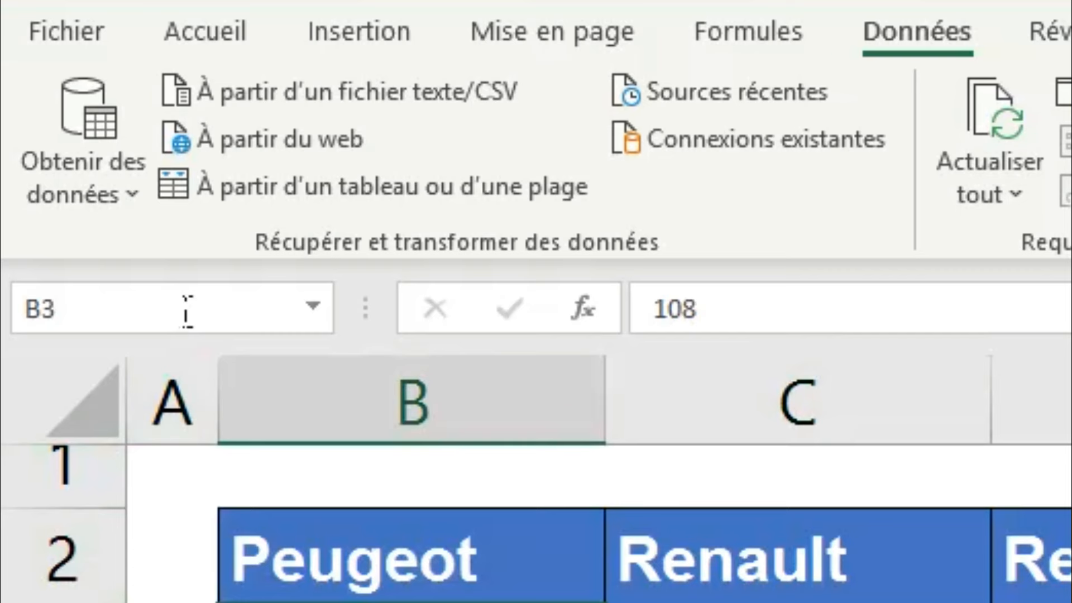
left_click(152, 324)
left_click_drag(152, 324, 19, 314)
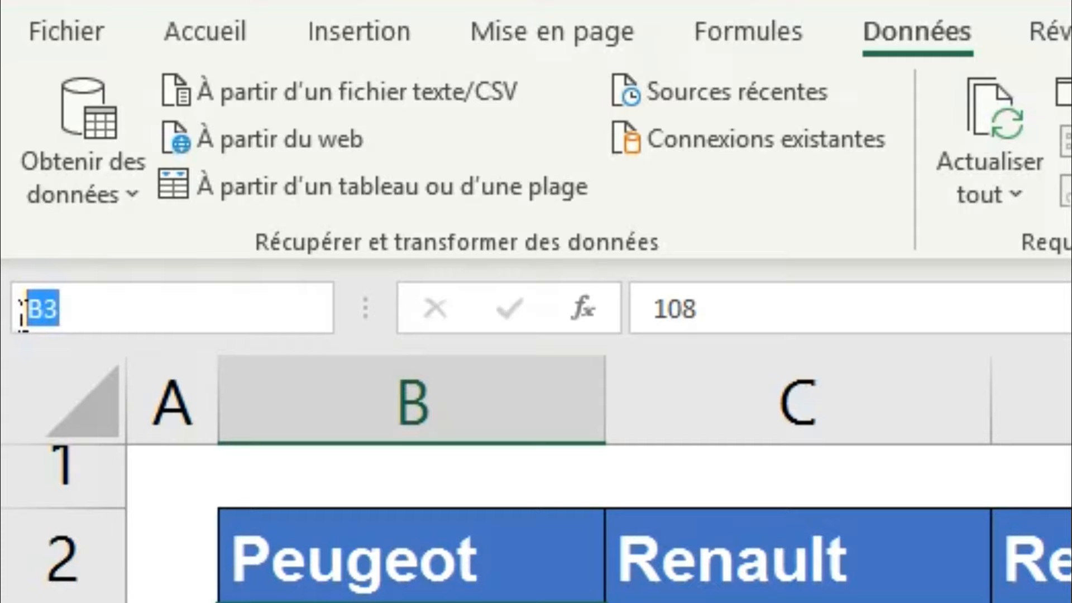
type("Pea")
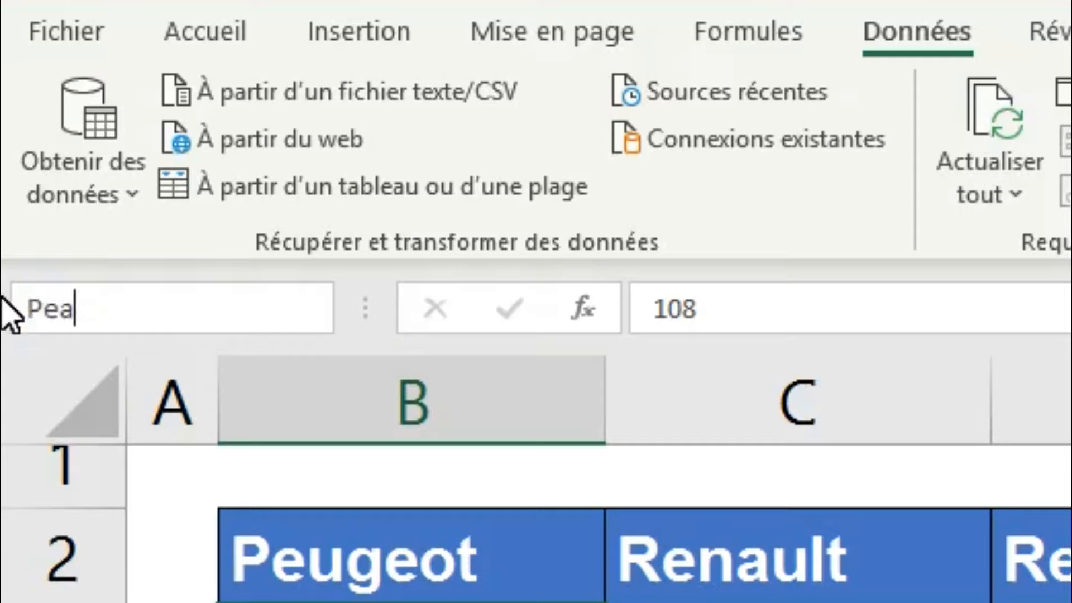
key("BackSpace")
type("ugeot")
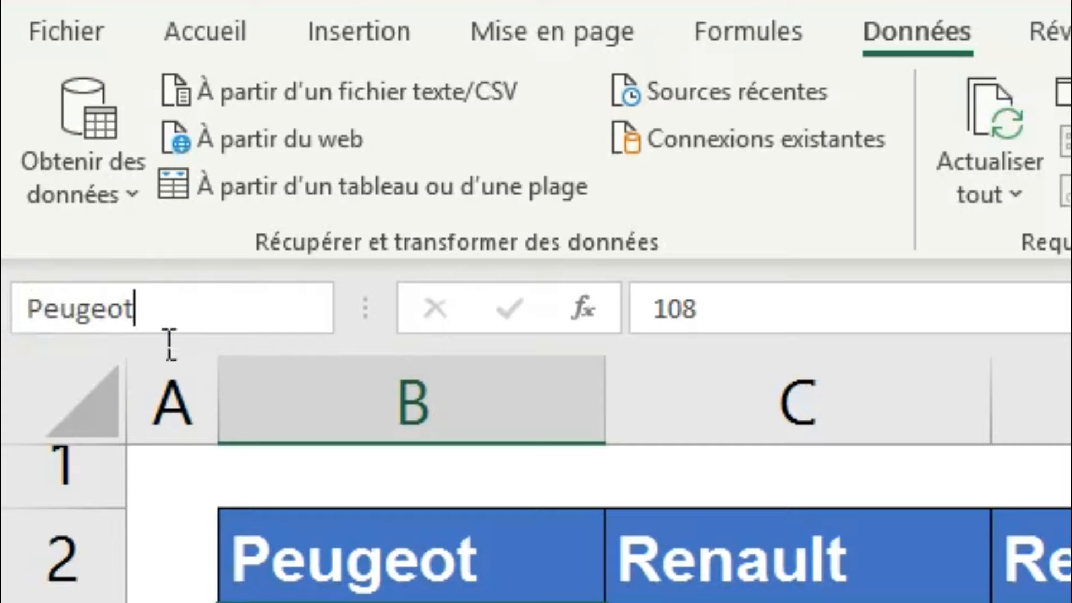
key("Return")
- Name the Renault Sport models in D3:D6 as the range Renault_Sport
left_click_drag(425, 241, 447, 347)
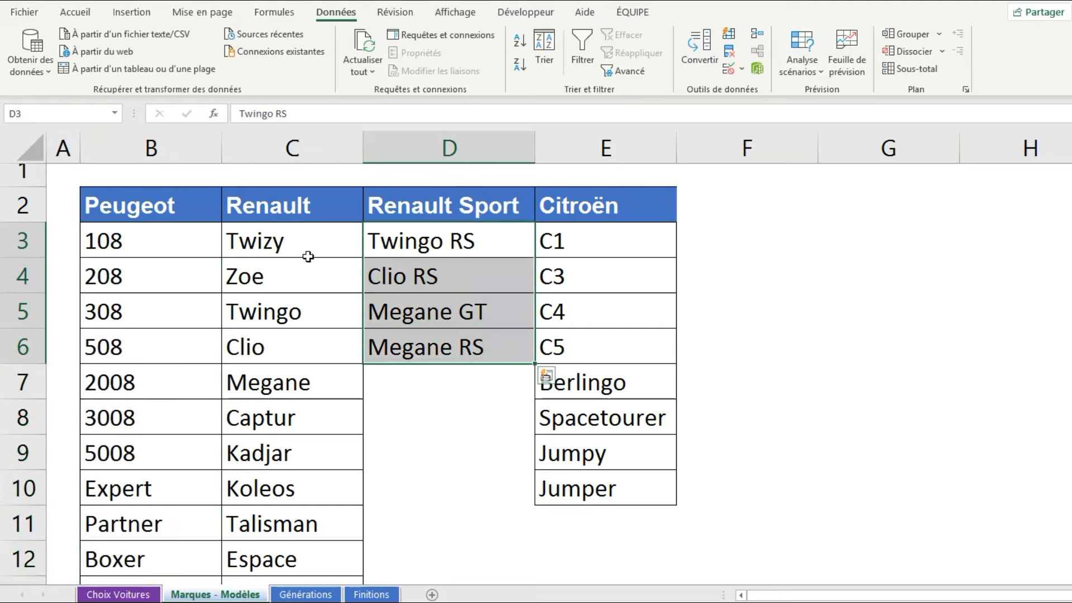
left_click(34, 115)
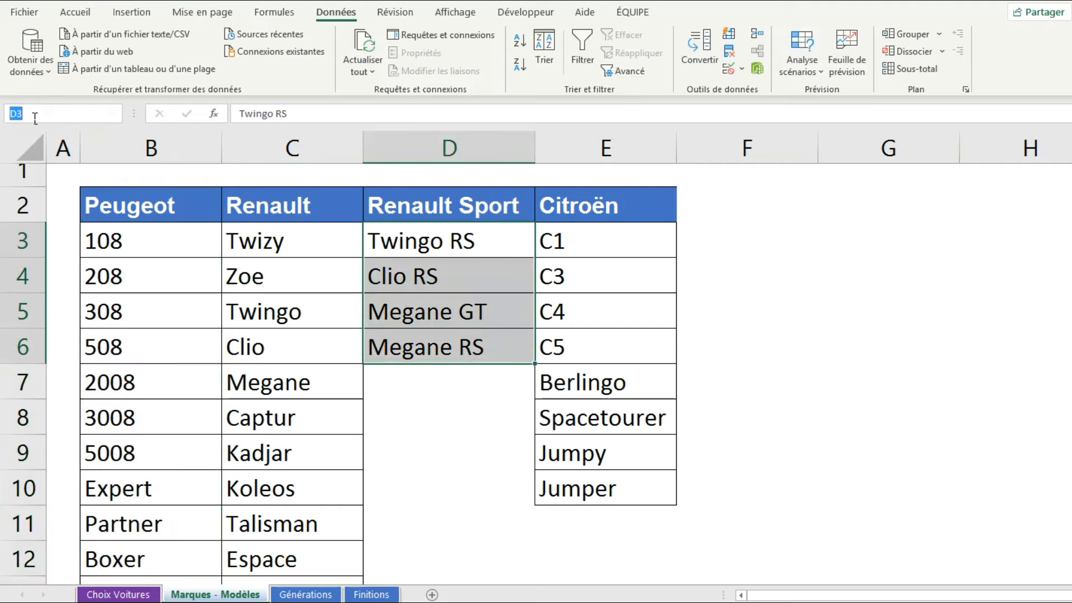
type("Ren")
type("ault")
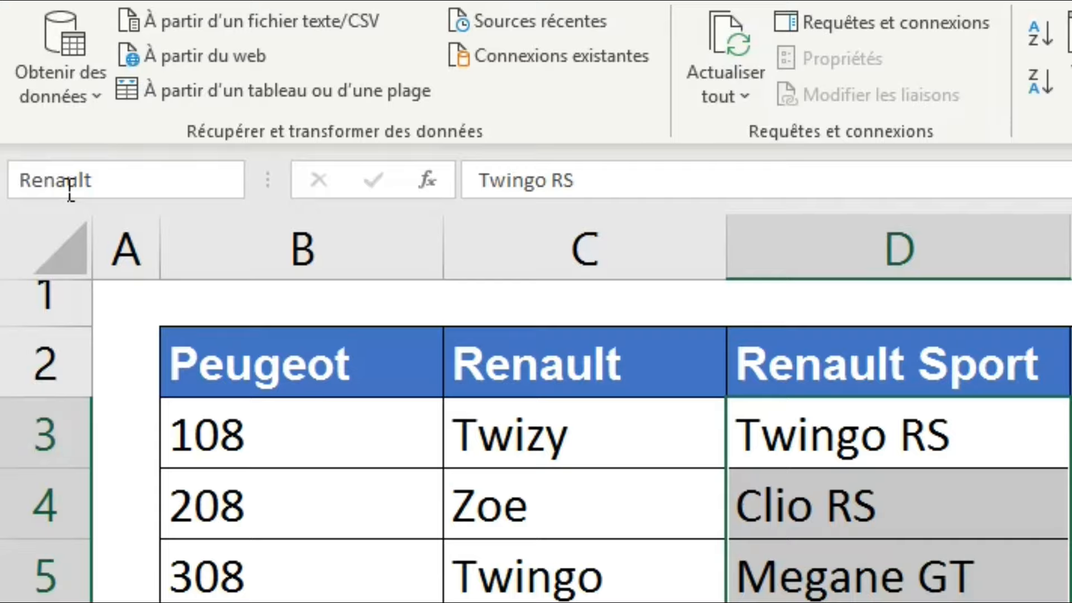
type("_Spor")
type("t")
key("Return")
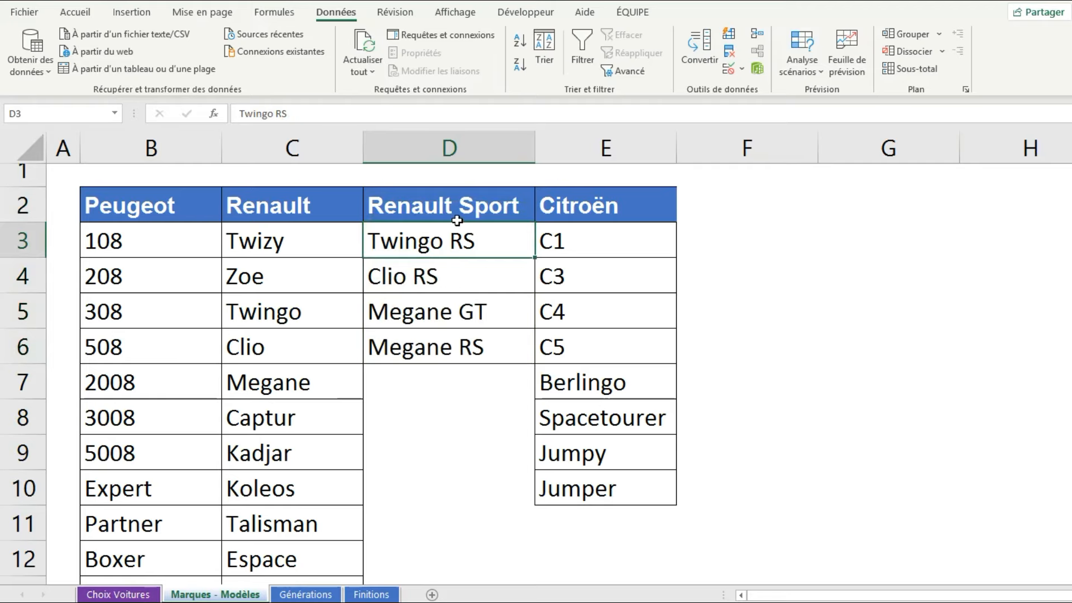
- Set the MARQUE cell B3 on Choix Voitures to Renault Sport and check the MODÈLE cell D3 and the formula in D5
left_click(457, 220)
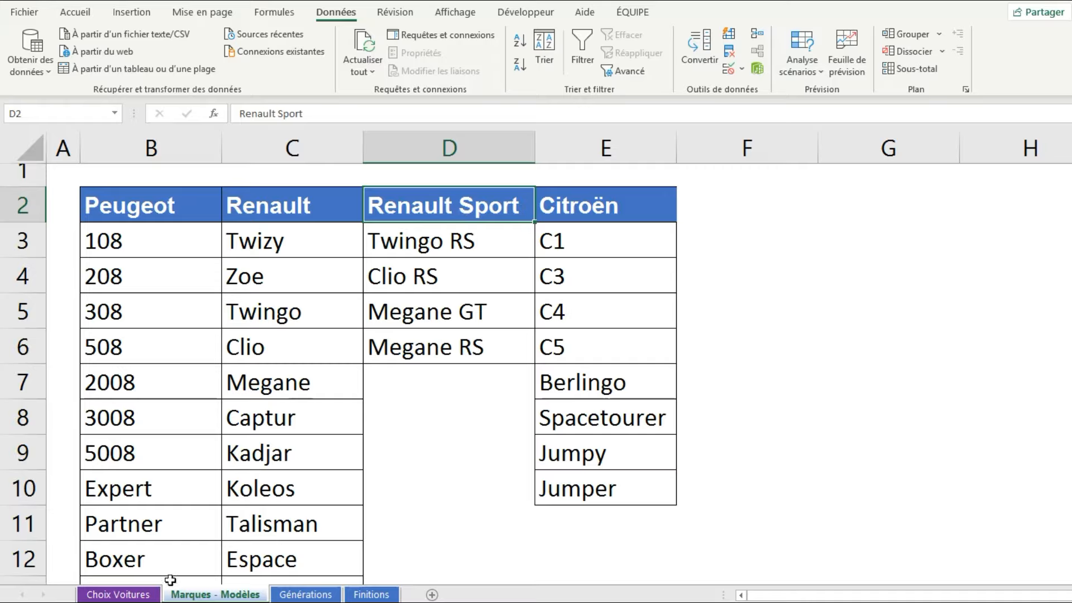
left_click(149, 594)
left_click(196, 290)
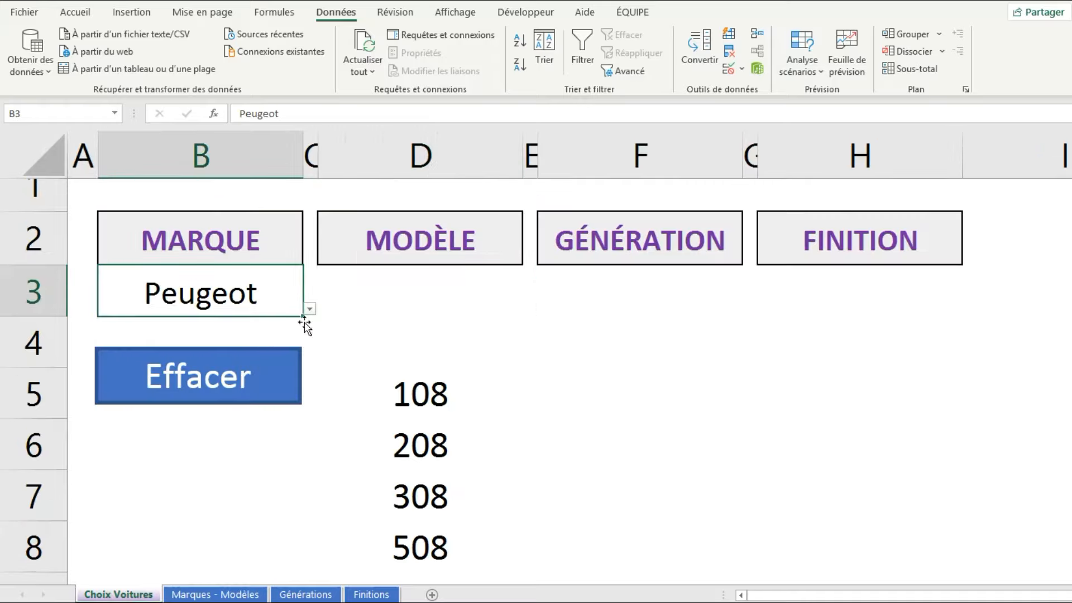
left_click(309, 309)
left_click(219, 409)
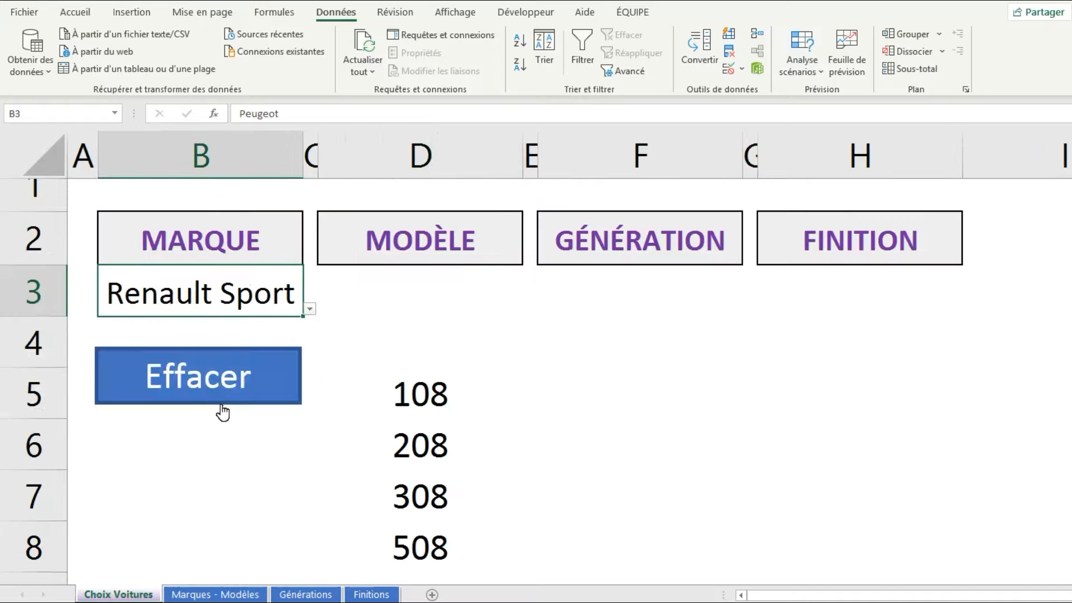
left_click(485, 303)
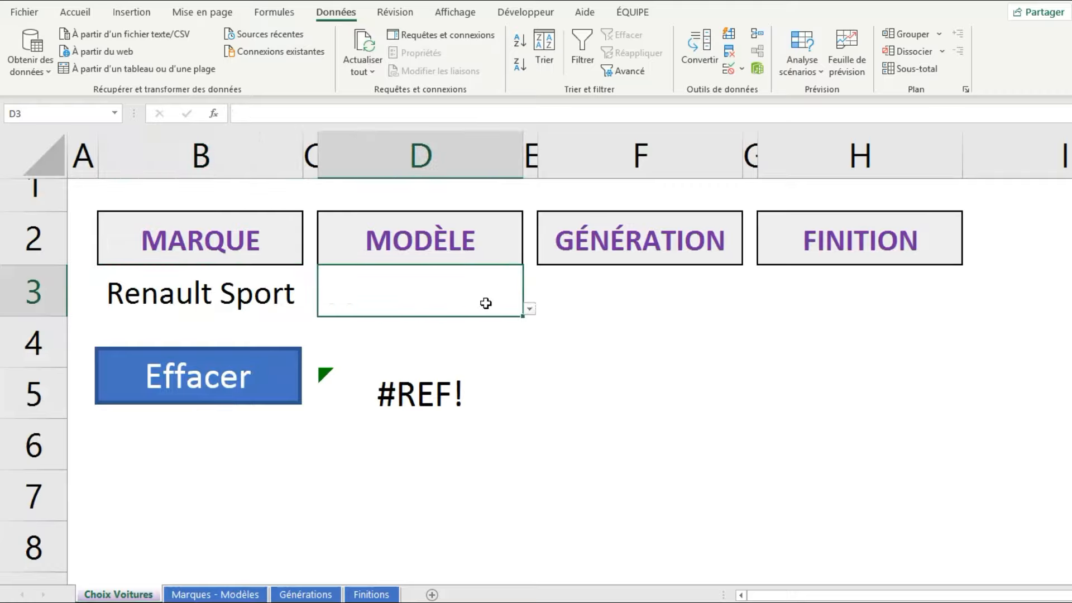
- Change the brand in B3 to Peugeot and review the models offered in the MODÈLE cell D3
left_click(226, 309)
left_click(309, 308)
left_click(269, 334)
left_click(499, 300)
left_click(530, 308)
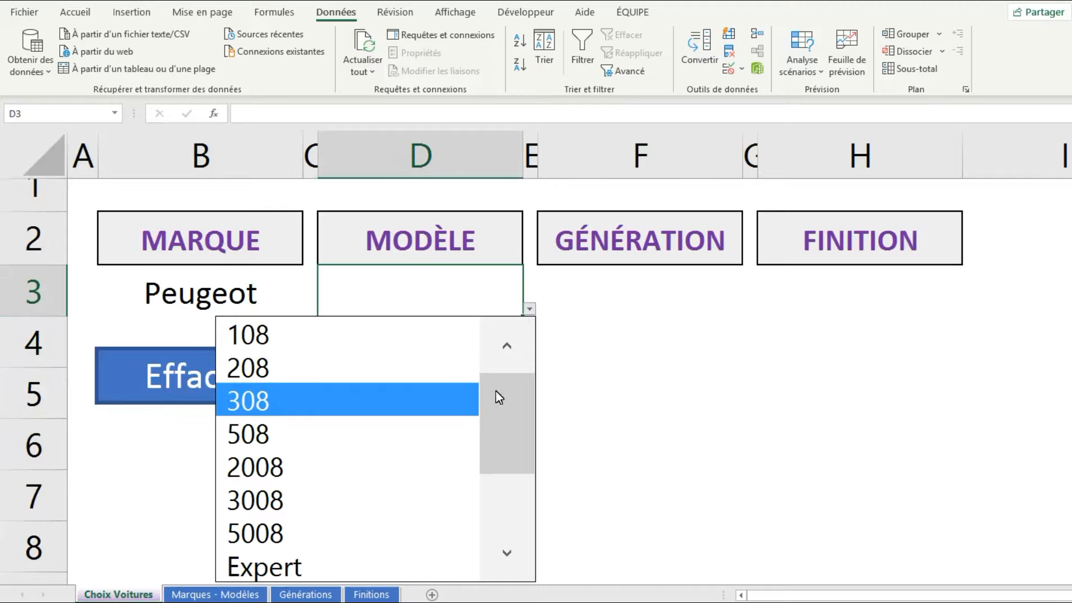
left_click(594, 373)
- Set the brand in B3 back to Renault Sport and compare it with the range name of D3:D6 on Marques - Modèles
left_click(274, 311)
left_click(310, 309)
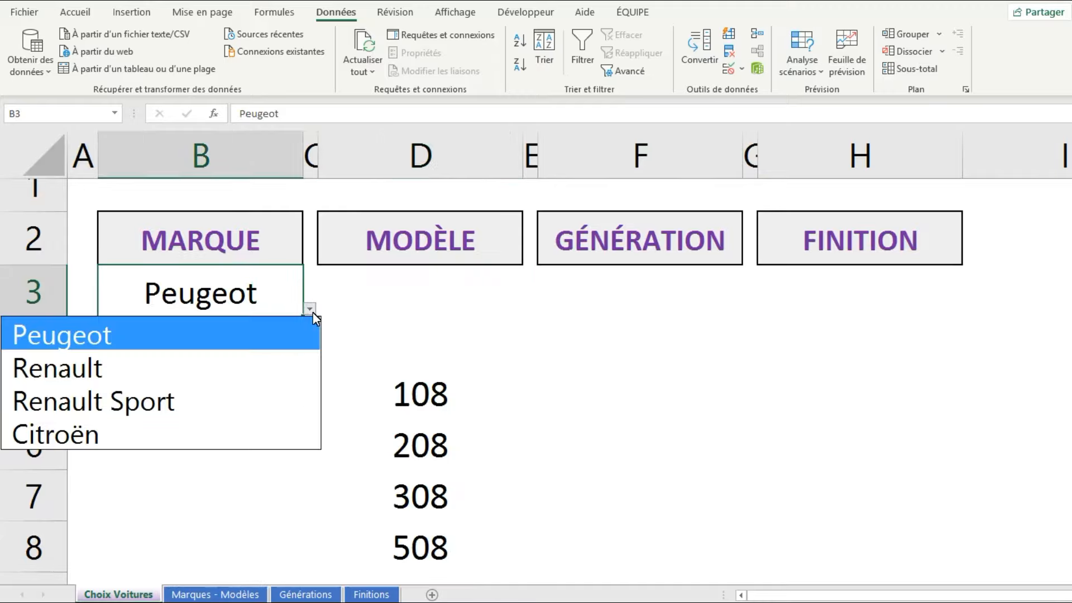
left_click(231, 410)
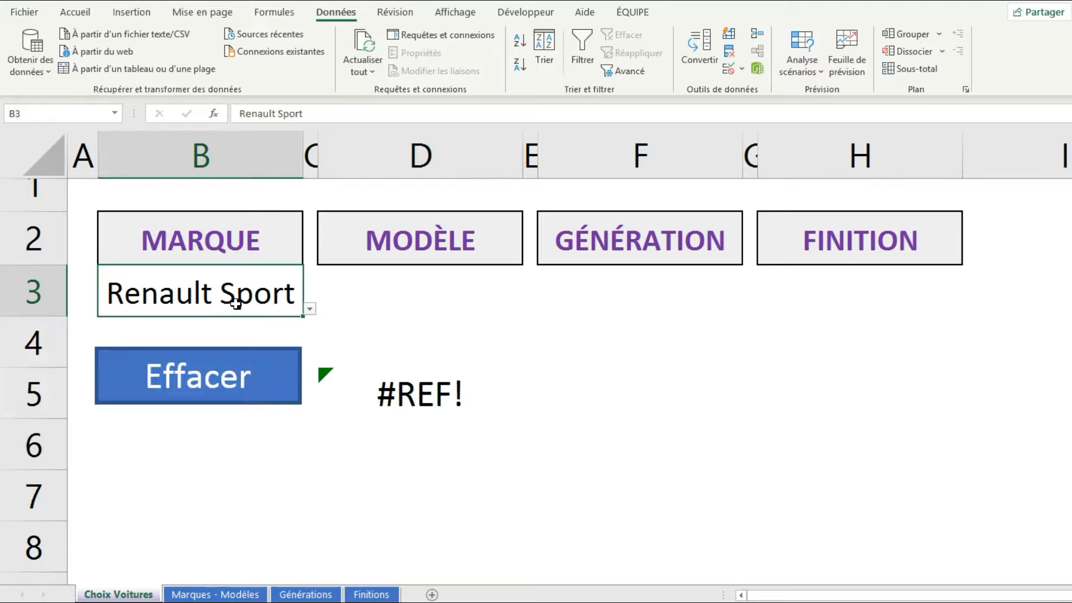
left_click(241, 594)
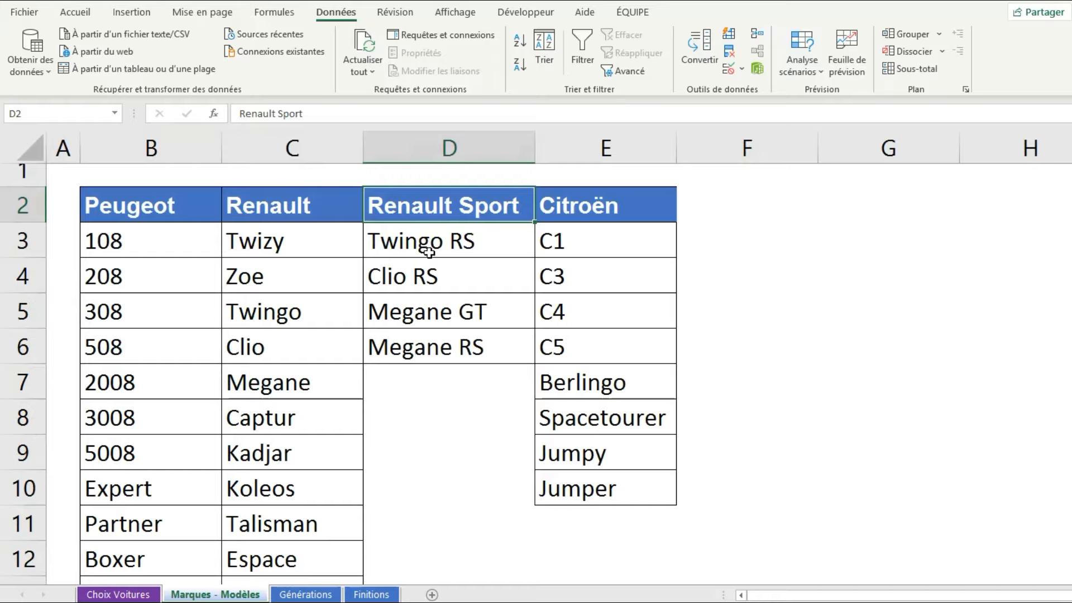
left_click_drag(428, 252, 433, 346)
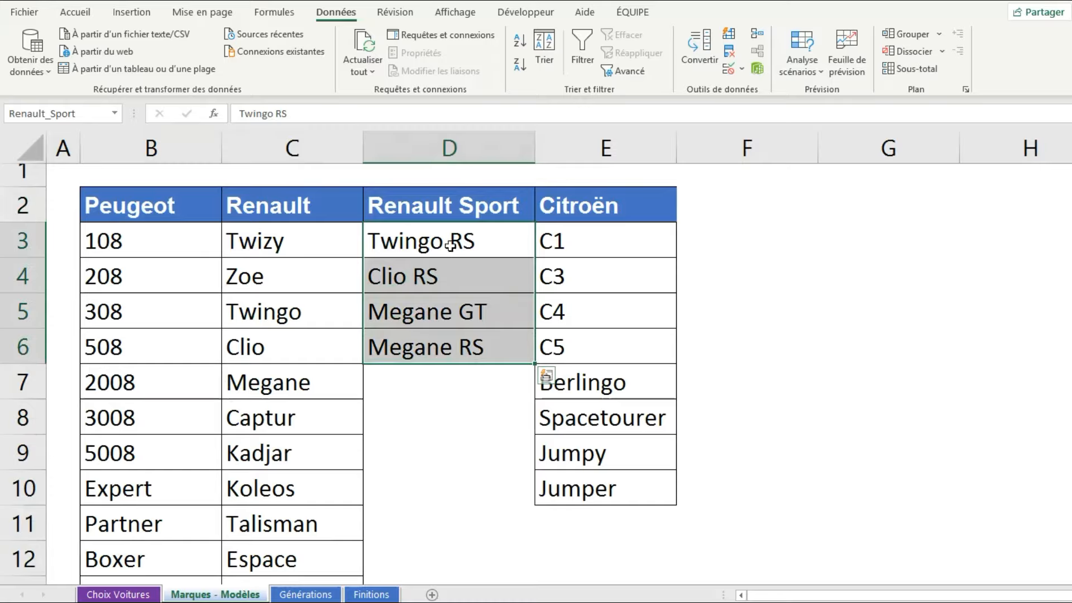
- Replace the space with an underscore in header cell D2 of Marques - Modèles so it reads Renault_Sport
left_click(444, 217)
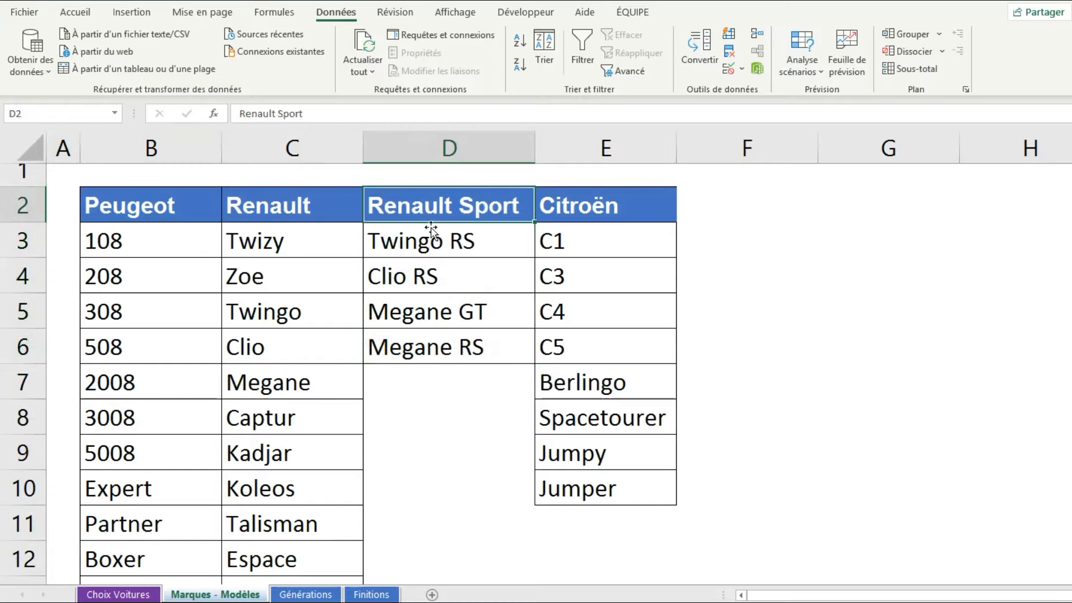
left_click(285, 115)
key("BackSpace")
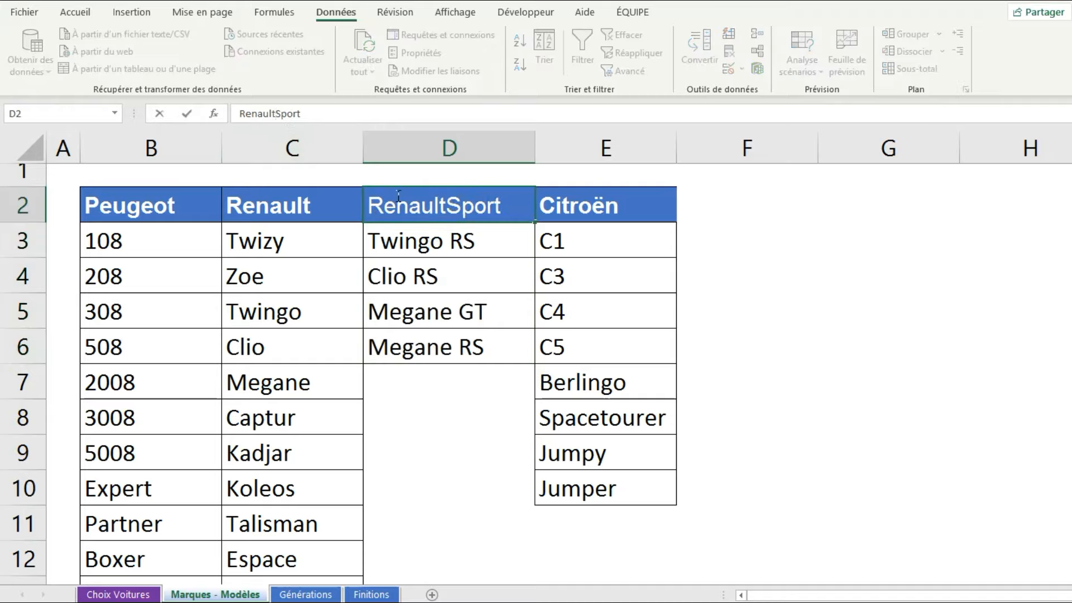
type("_")
key("Return")
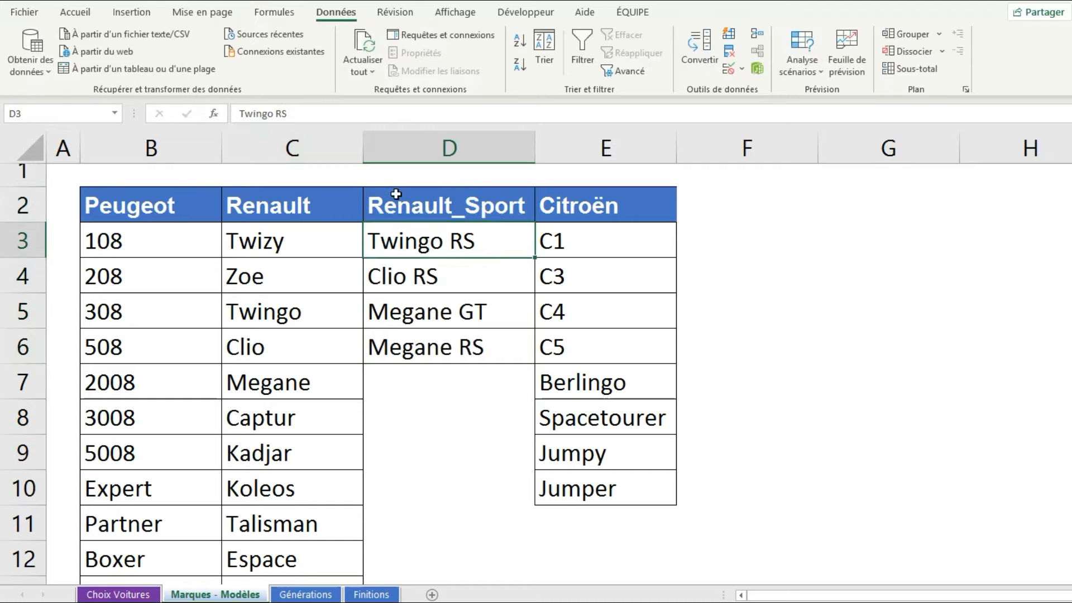
left_click(417, 214)
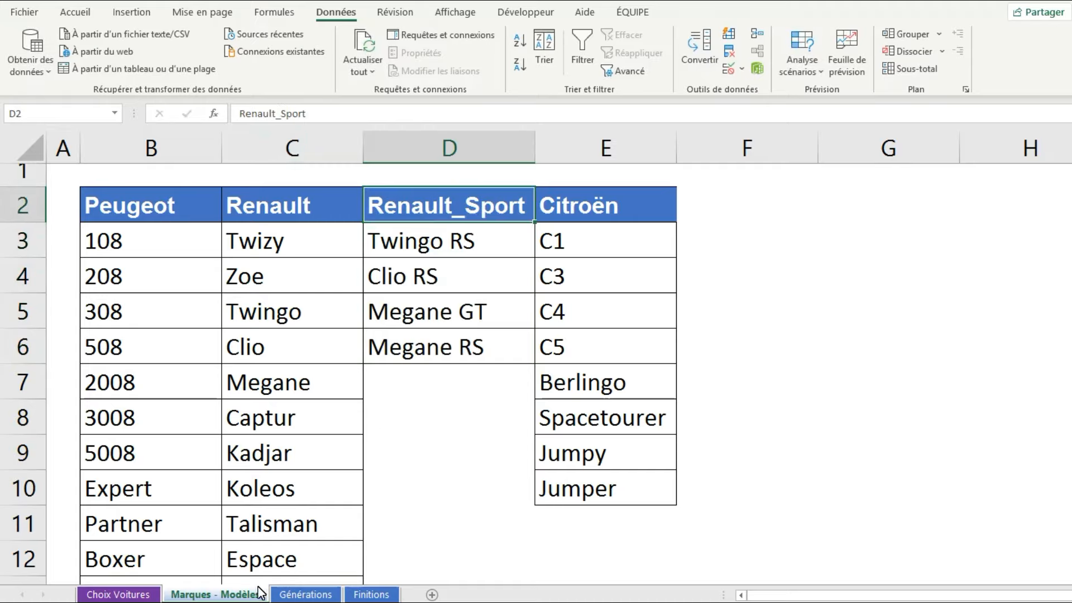
- Set the brand in B3 of Choix Voitures to Renault_Sport and review the choices offered in the MODÈLE cell D3
left_click(149, 595)
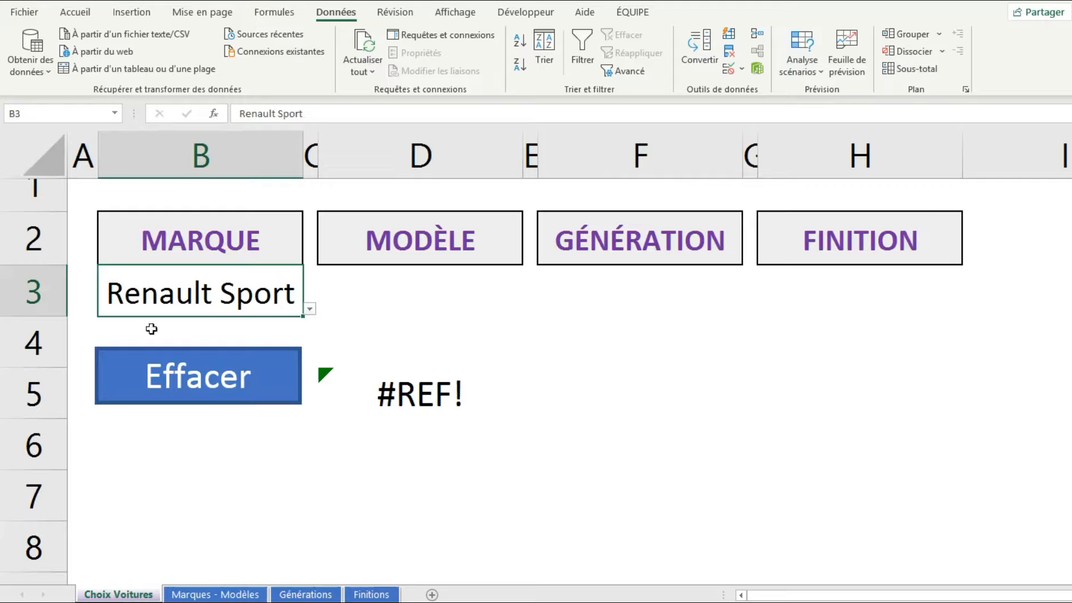
left_click(309, 309)
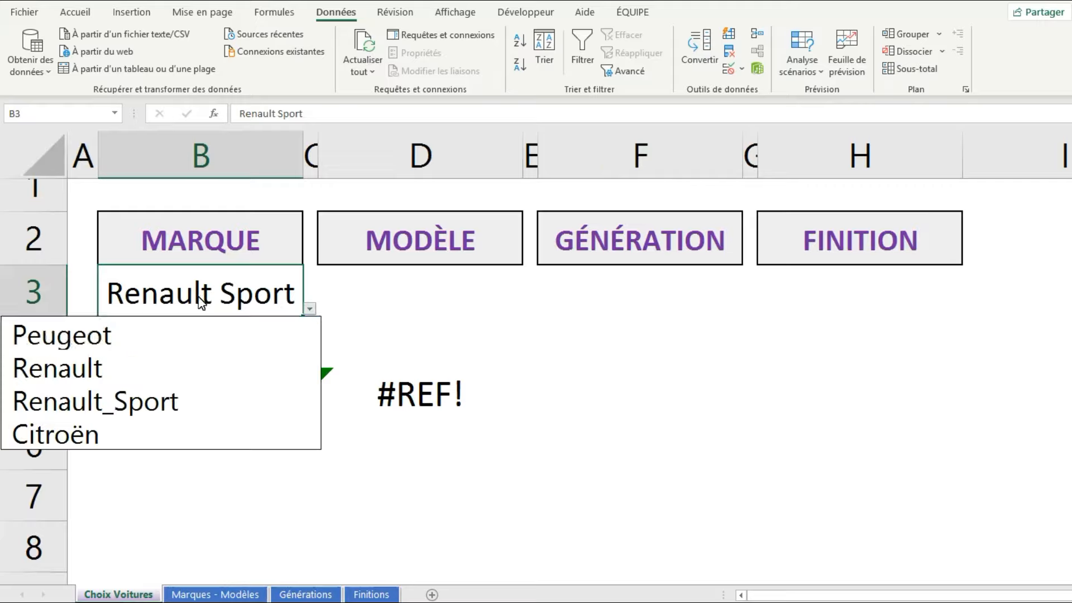
left_click(156, 401)
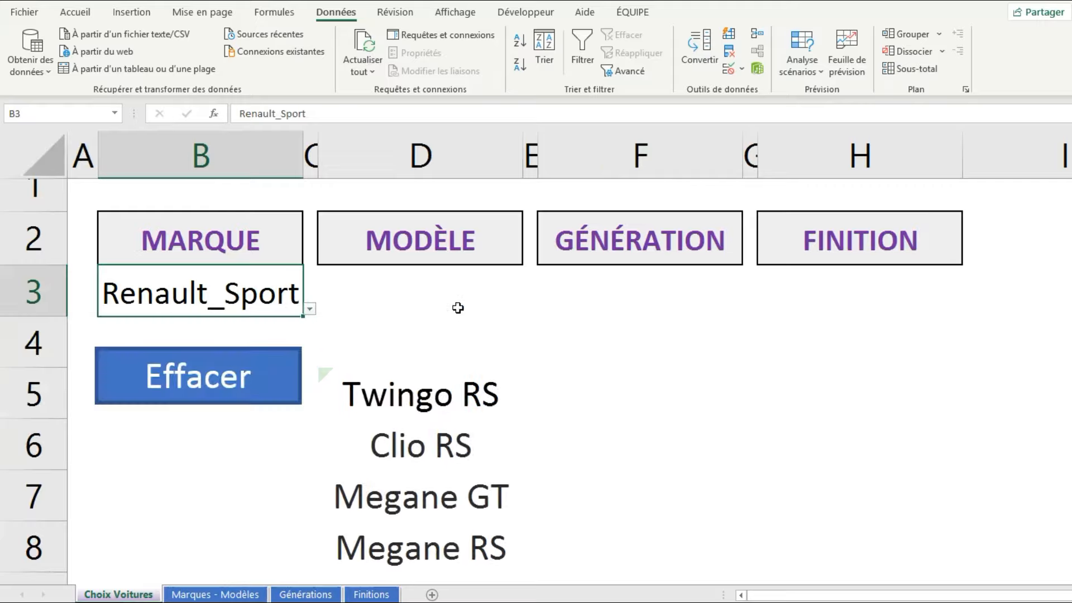
left_click(407, 304)
left_click(529, 310)
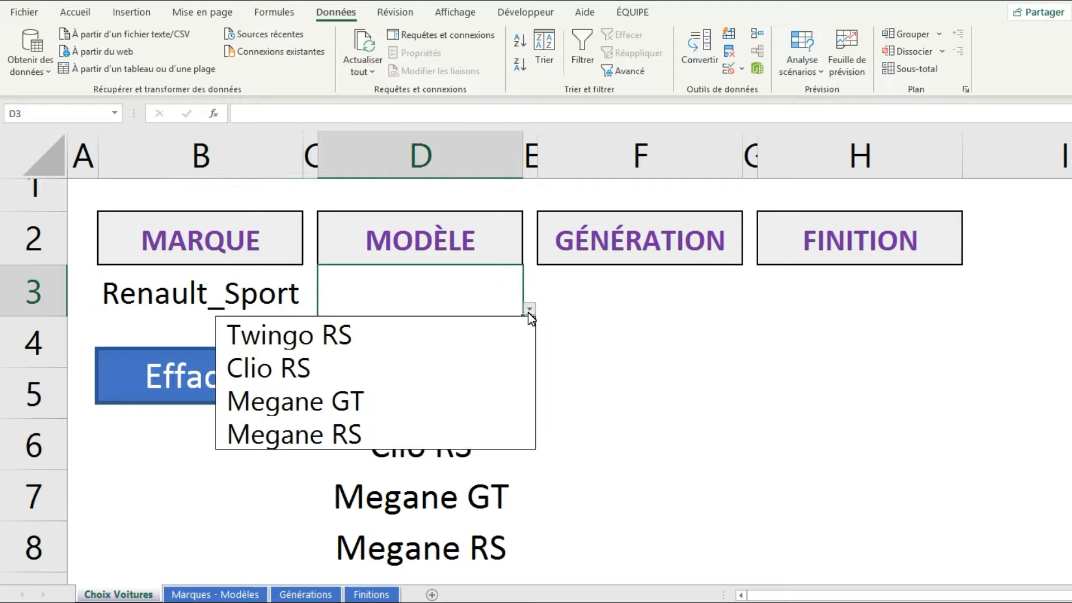
key("Escape")
- Clear the INDIRECT test formula from cell D5 of Choix Voitures
left_click(458, 397)
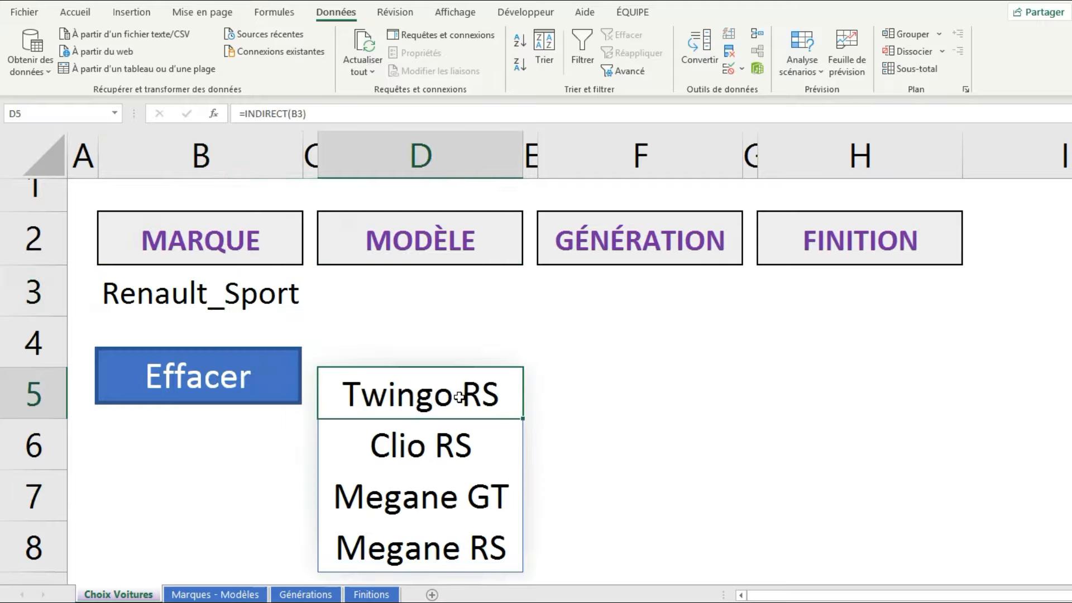
key("BackSpace")
key("Return")
left_click(459, 397)
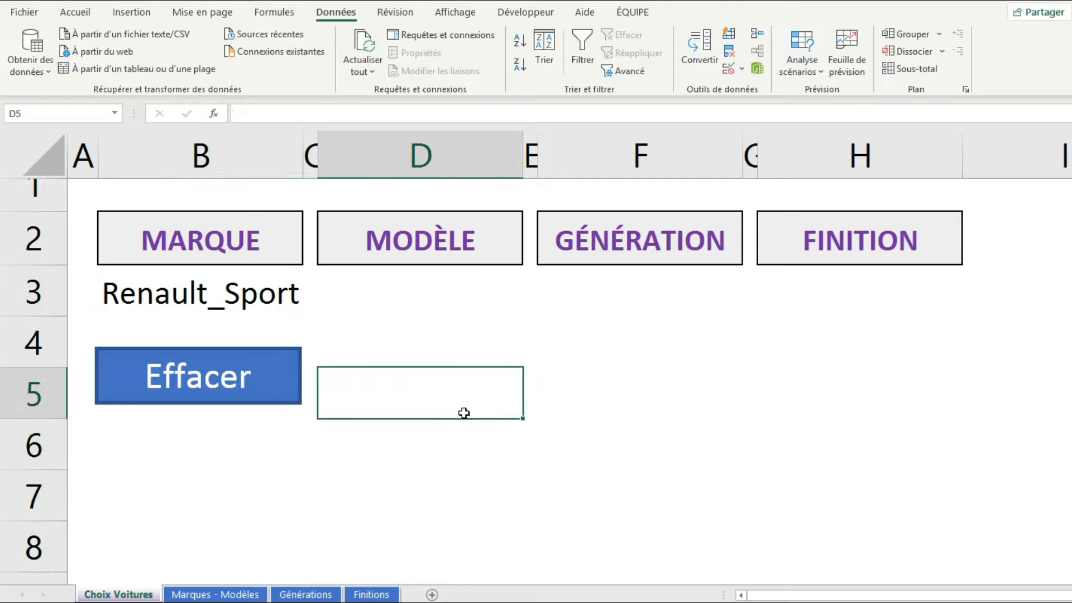
- On the Marques - Modèles sheet, name the Citroën models in E3:E10 as the range Citroën
left_click(226, 594)
left_click_drag(593, 240, 594, 486)
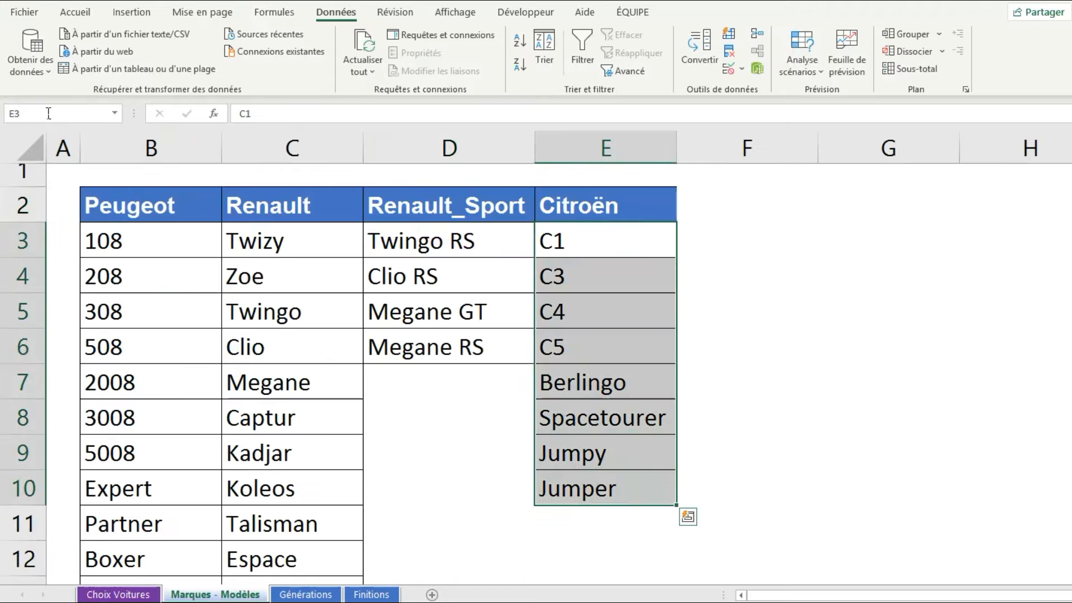
left_click(49, 113)
type("Citr")
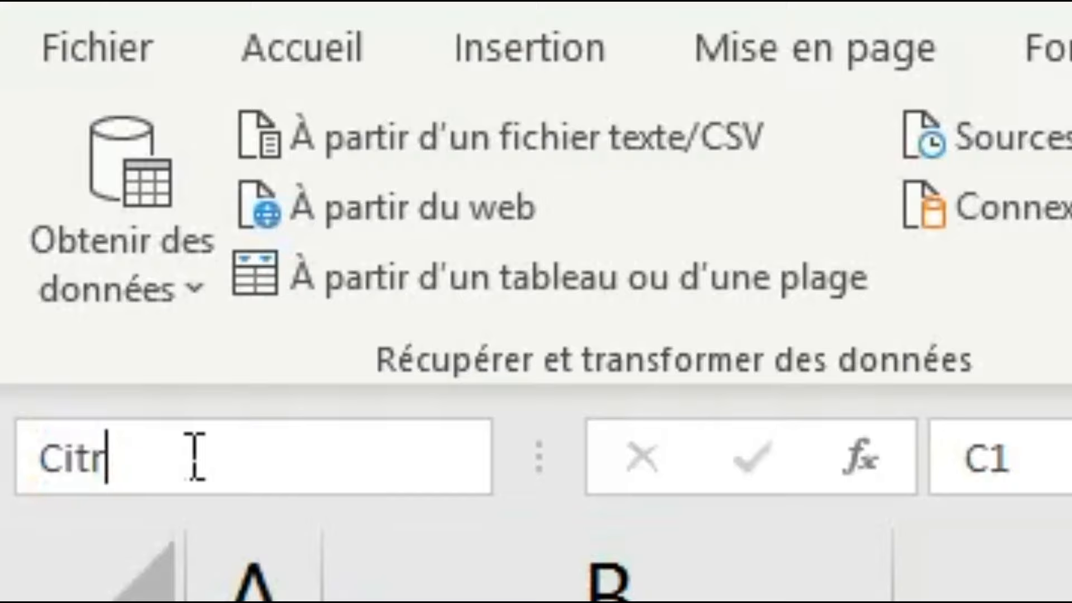
type("o")
type("ën")
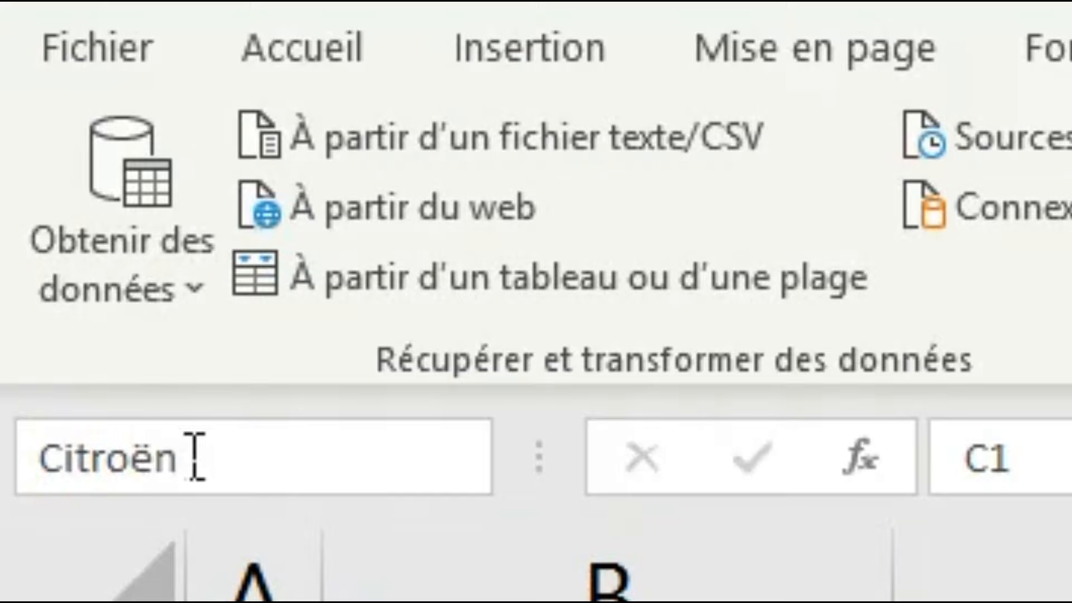
key("Return")
- Set the MARQUE cell B3 on the Choix Voitures sheet to Citroën
left_click(132, 588)
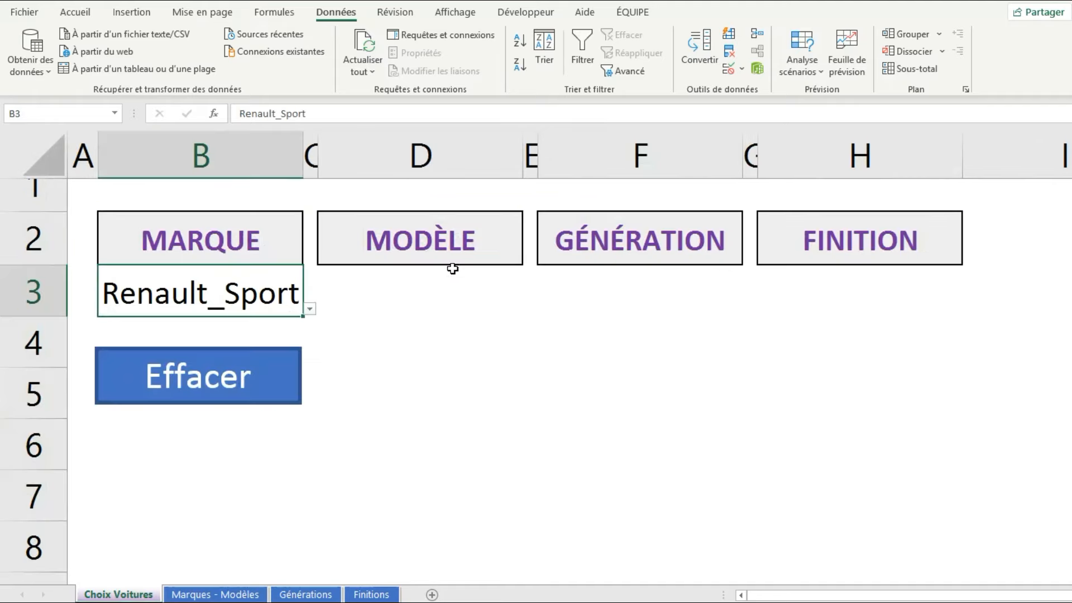
left_click(426, 298)
left_click(281, 307)
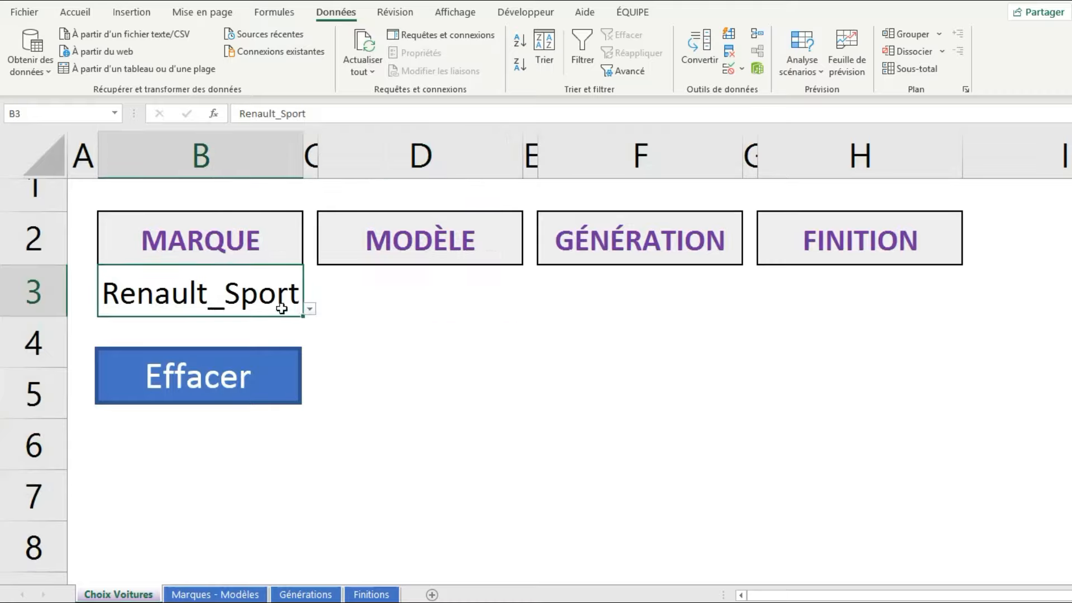
left_click(310, 311)
left_click(216, 437)
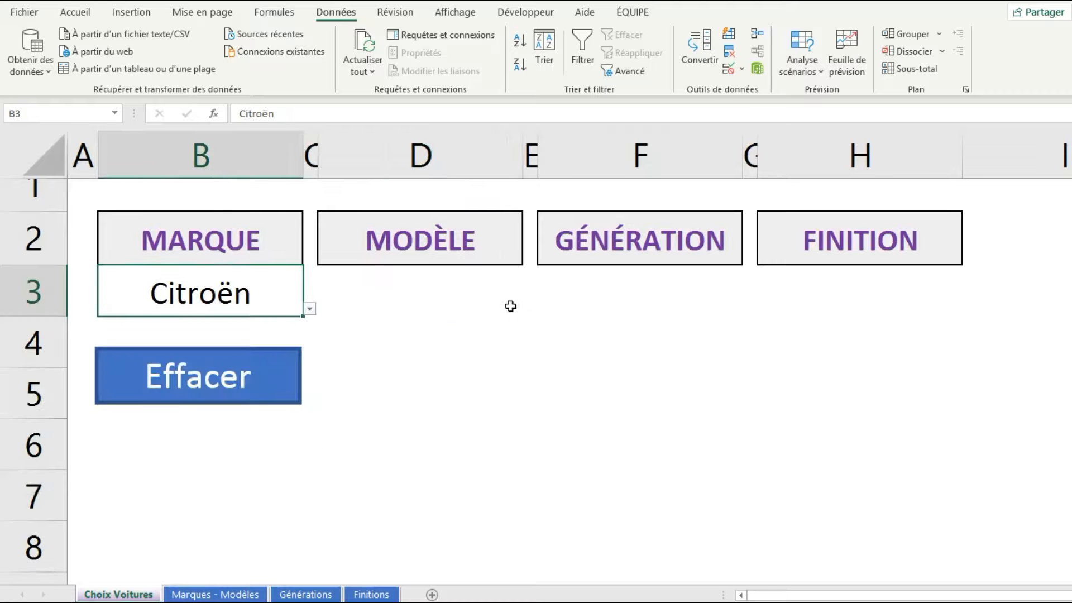
- Set the MODÈLE cell D3 on Choix Voitures to C1 and select the GÉNÉRATION cell F3
left_click(474, 280)
left_click(530, 309)
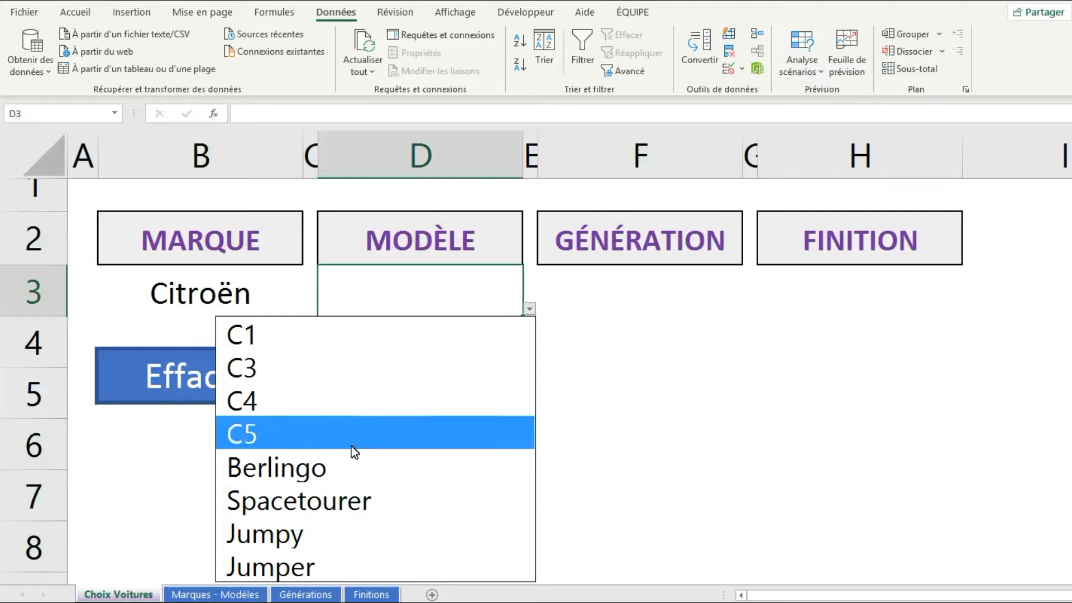
left_click(385, 335)
left_click(627, 316)
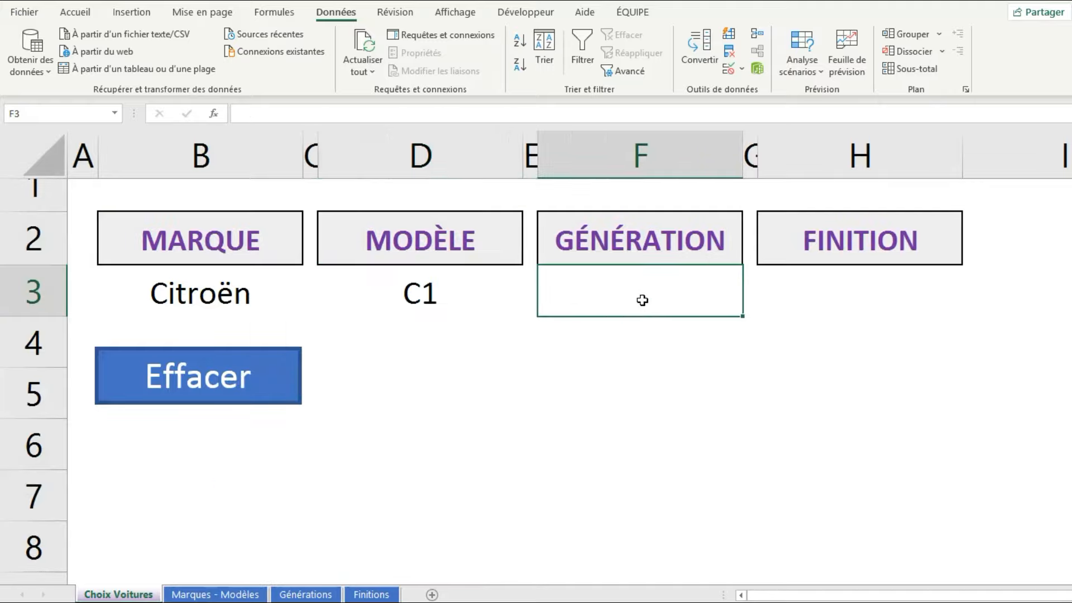
- Examine how the Générations sheet lists generations under each model header, compared with the brand columns on the Marques - Modèles sheet
left_click(306, 595)
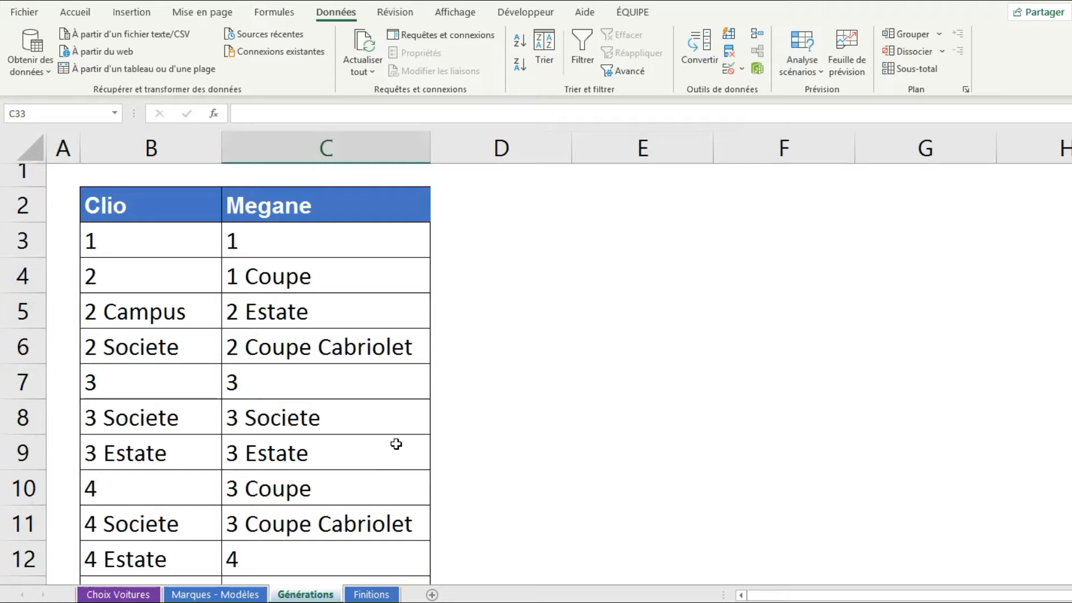
left_click(247, 593)
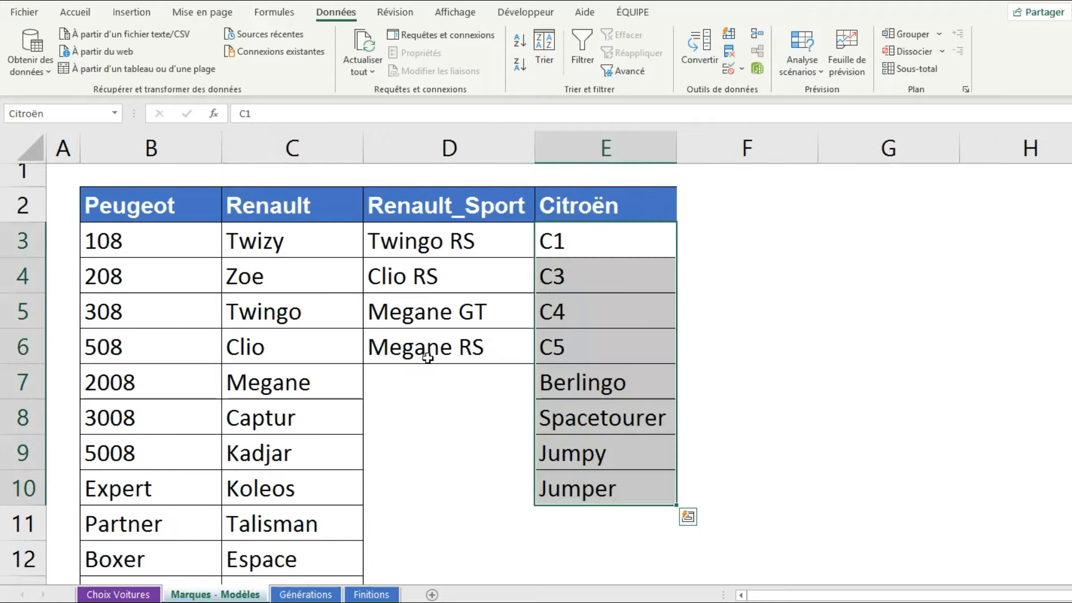
left_click_drag(859, 220, 873, 411)
left_click(754, 378)
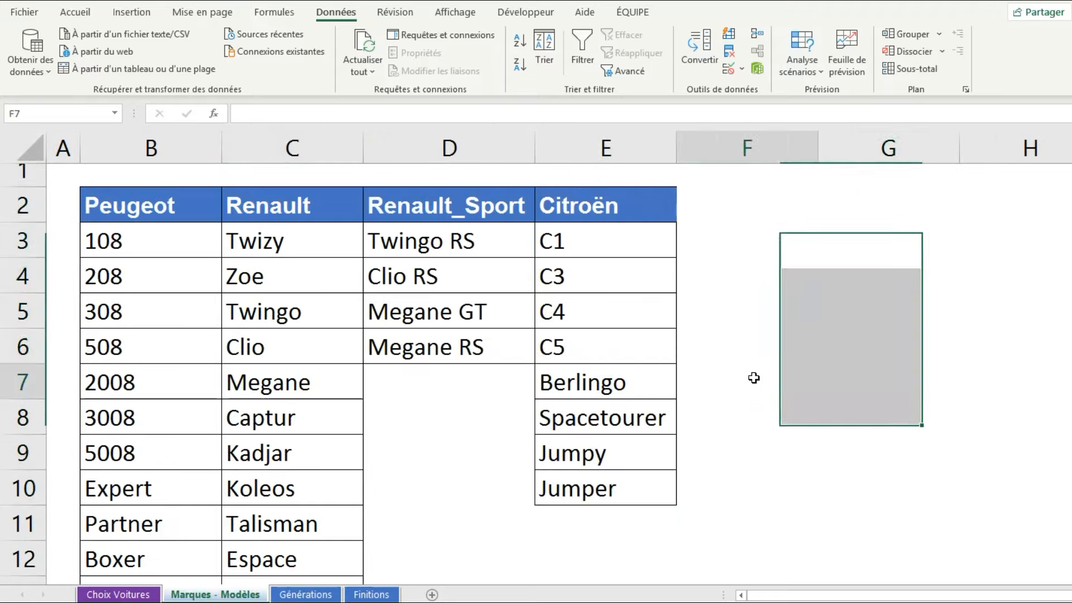
left_click(306, 594)
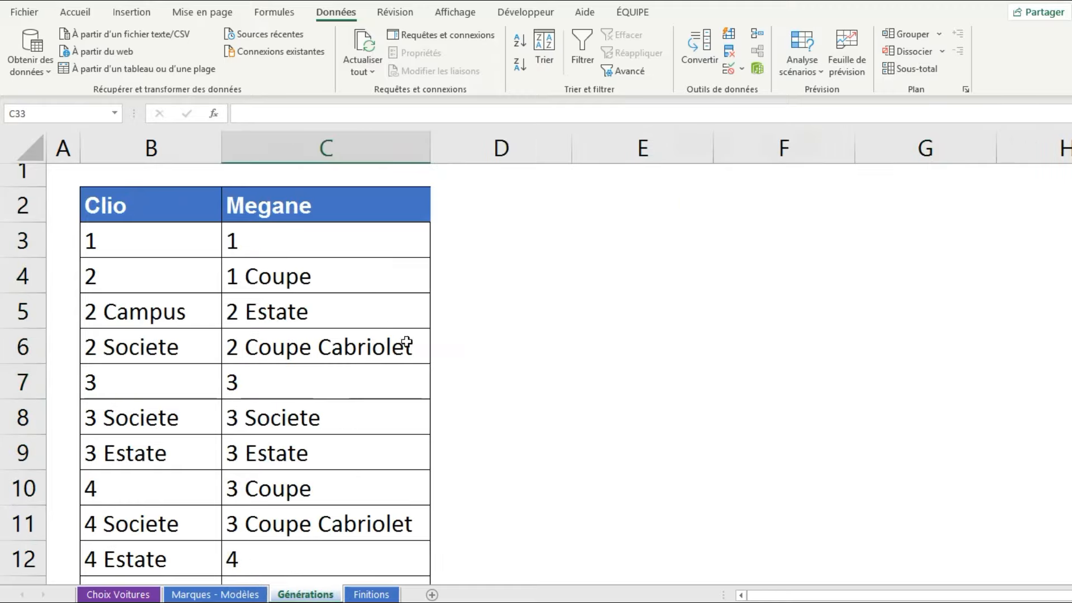
left_click_drag(132, 208, 553, 209)
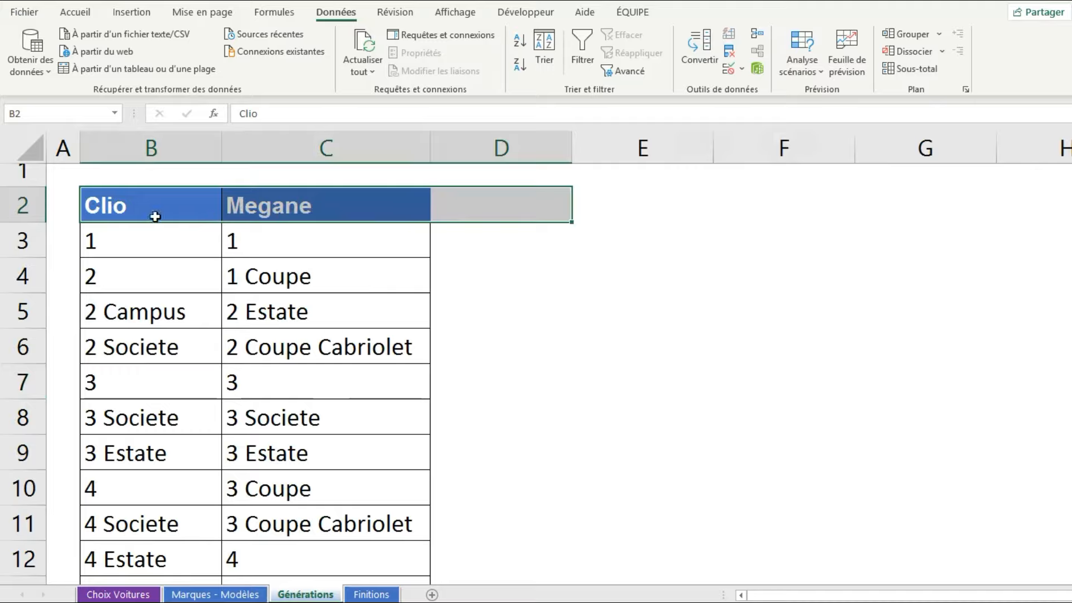
left_click_drag(155, 215, 518, 210)
left_click(120, 212)
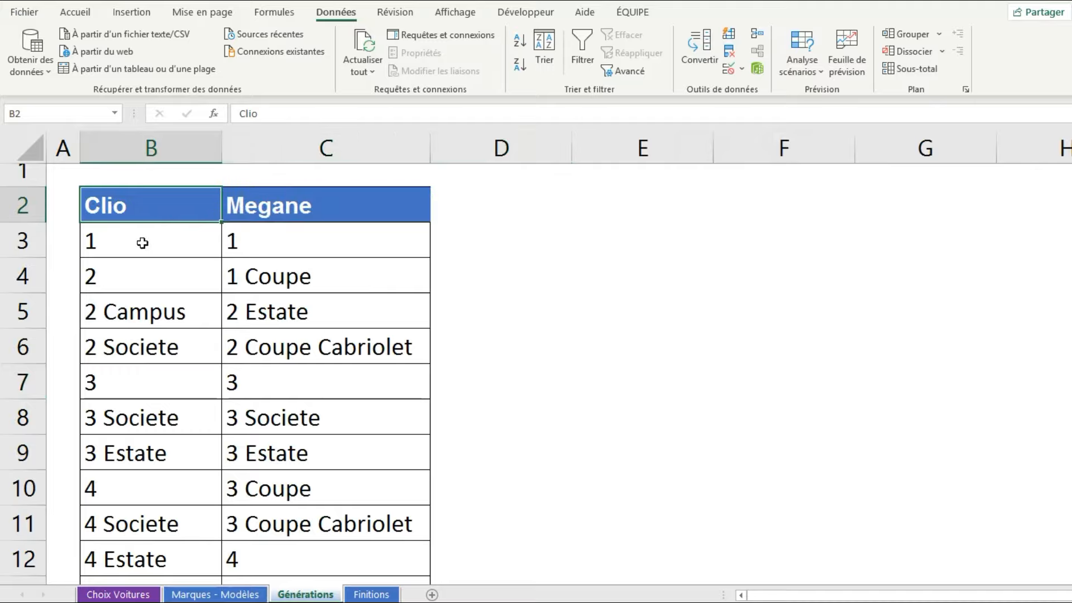
left_click_drag(146, 239, 162, 497)
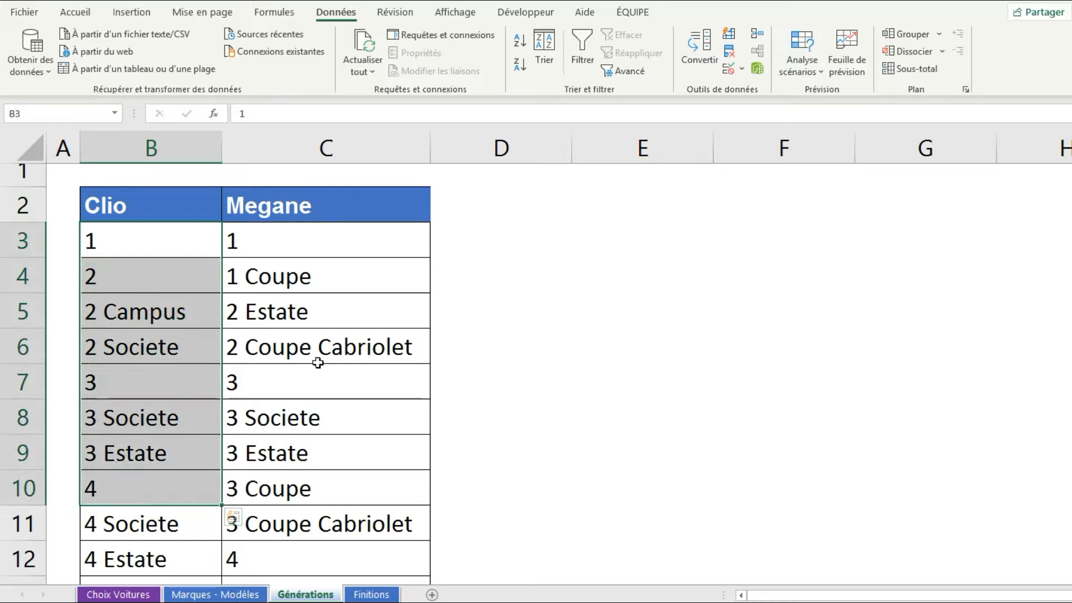
scroll(309, 363, "down", 1)
scroll(309, 363, "up", 1)
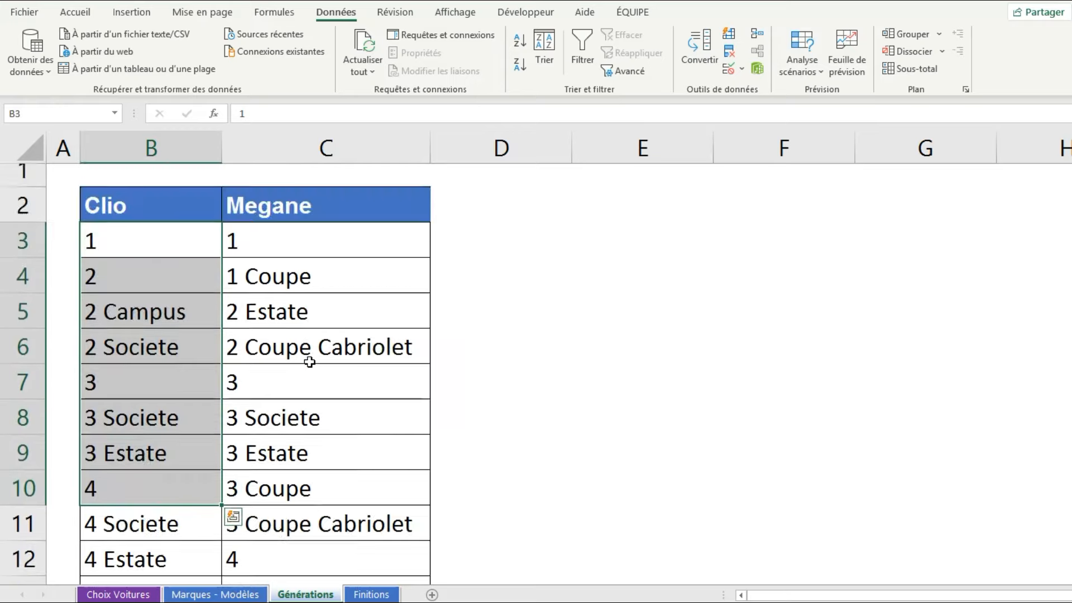
- Compare the Renault models on the Marques - Modèles sheet, including Clio and Megane, with the headers on the Générations sheet
left_click(225, 595)
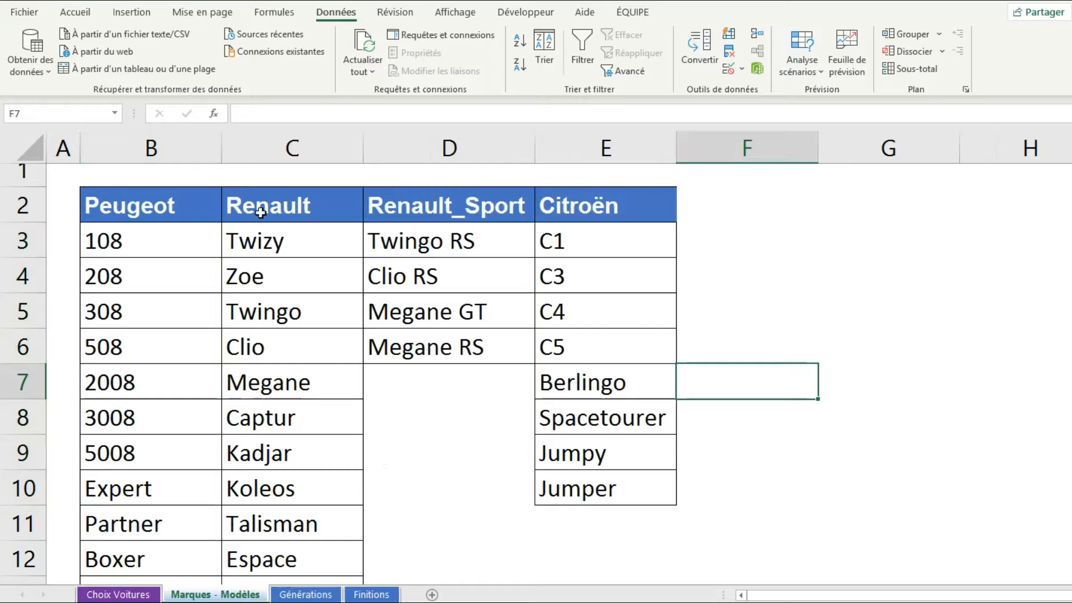
left_click(261, 215)
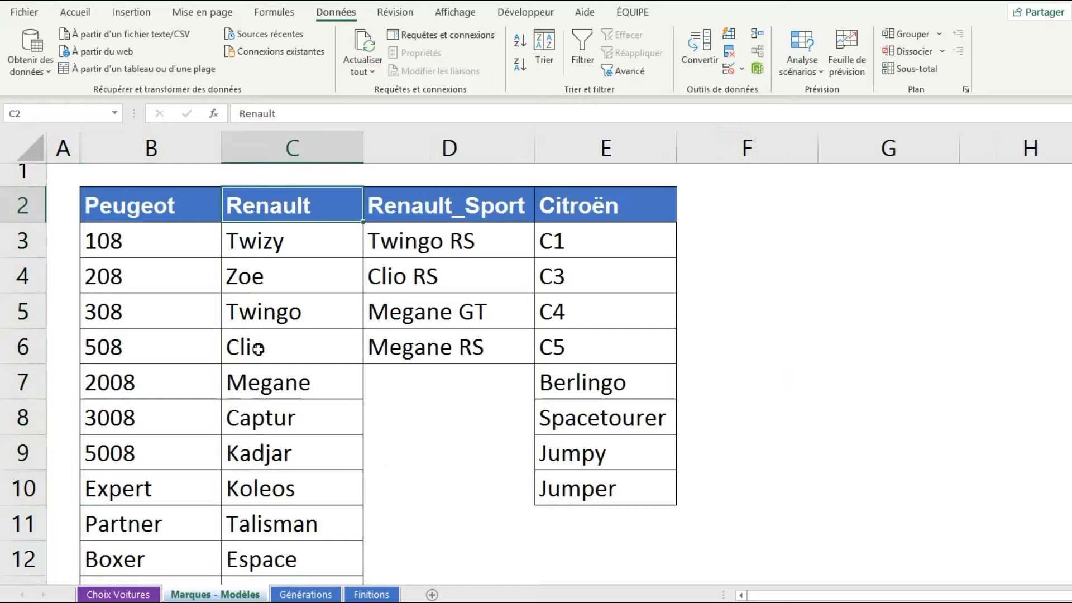
left_click(258, 347)
left_click(258, 389)
left_click(269, 251)
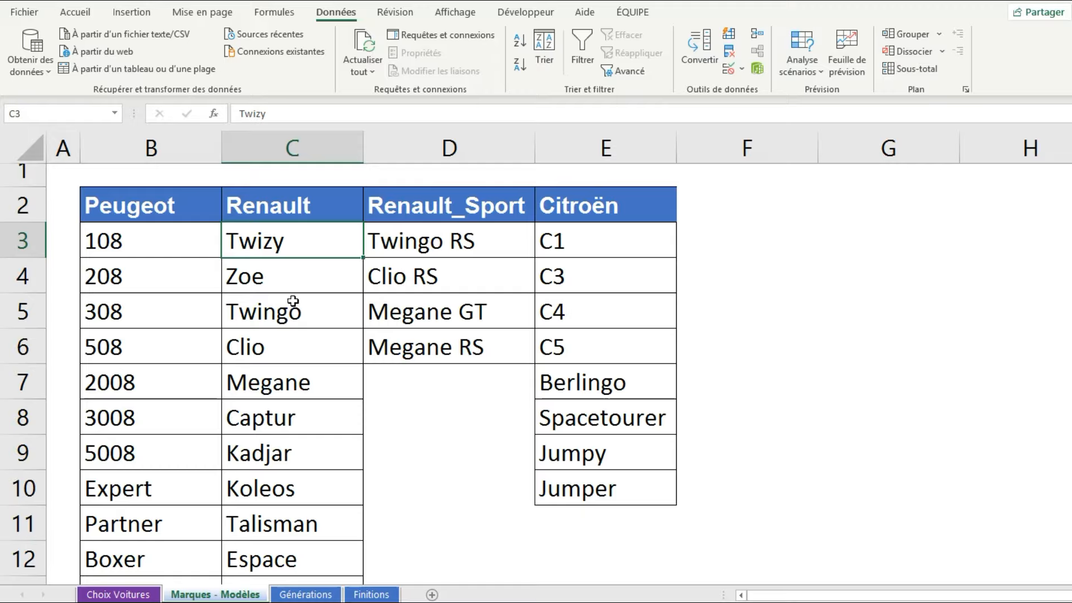
left_click(302, 595)
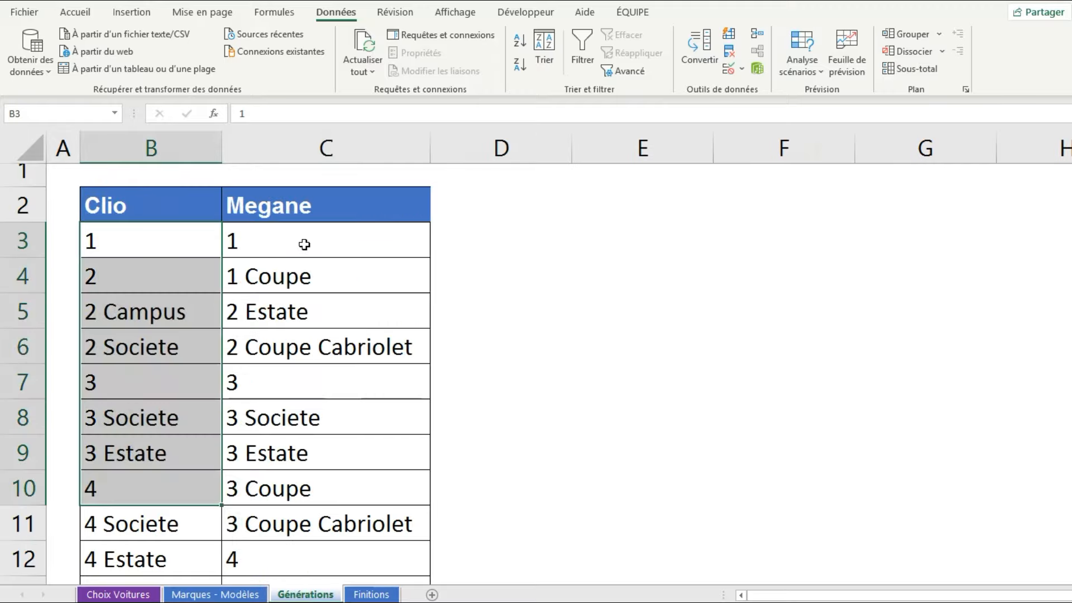
left_click(226, 594)
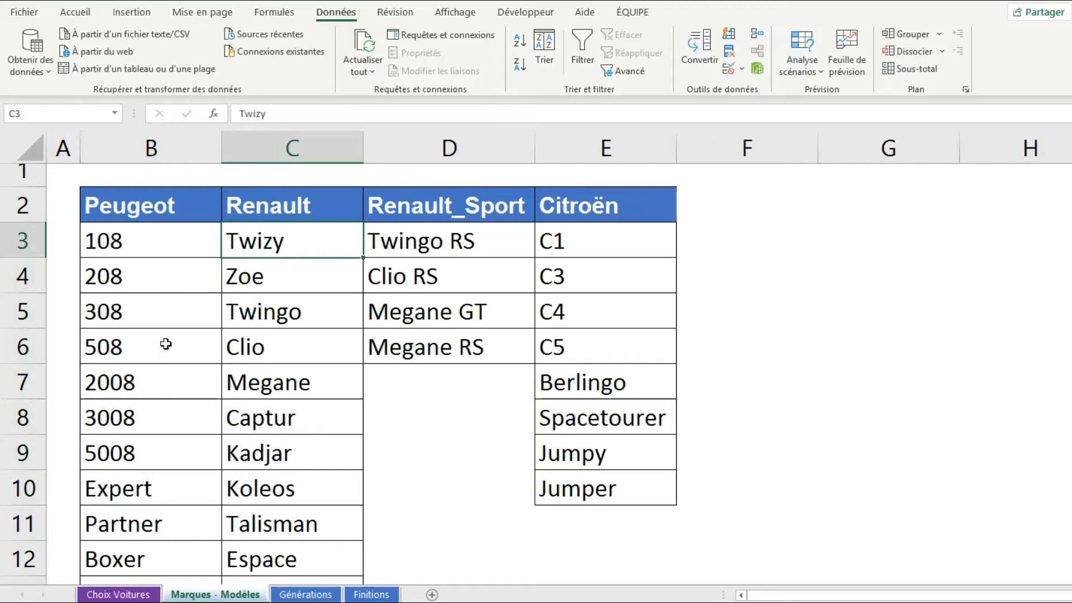
left_click(305, 594)
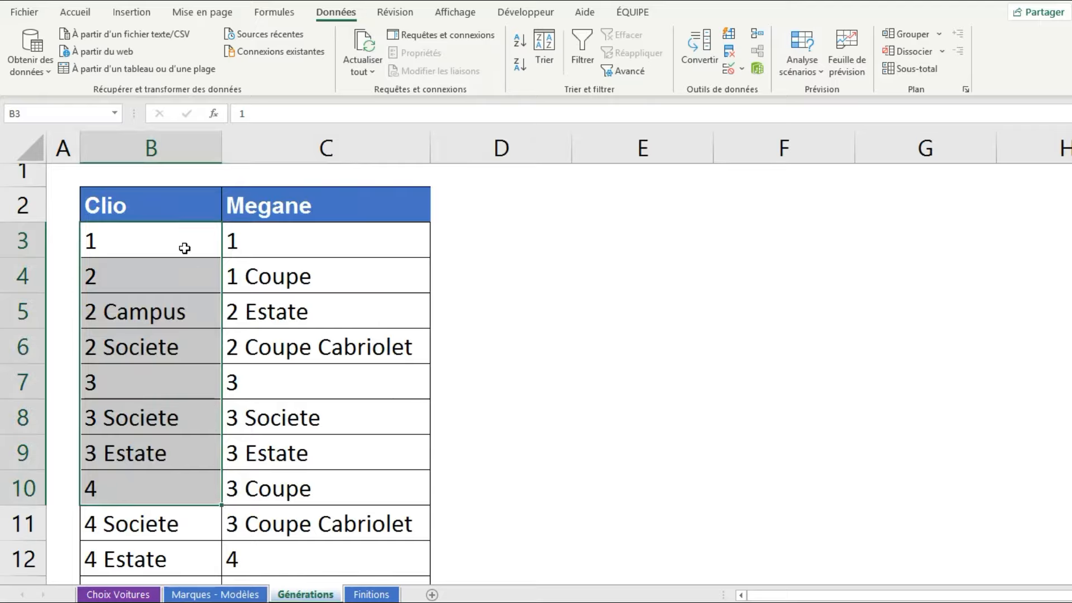
left_click(135, 594)
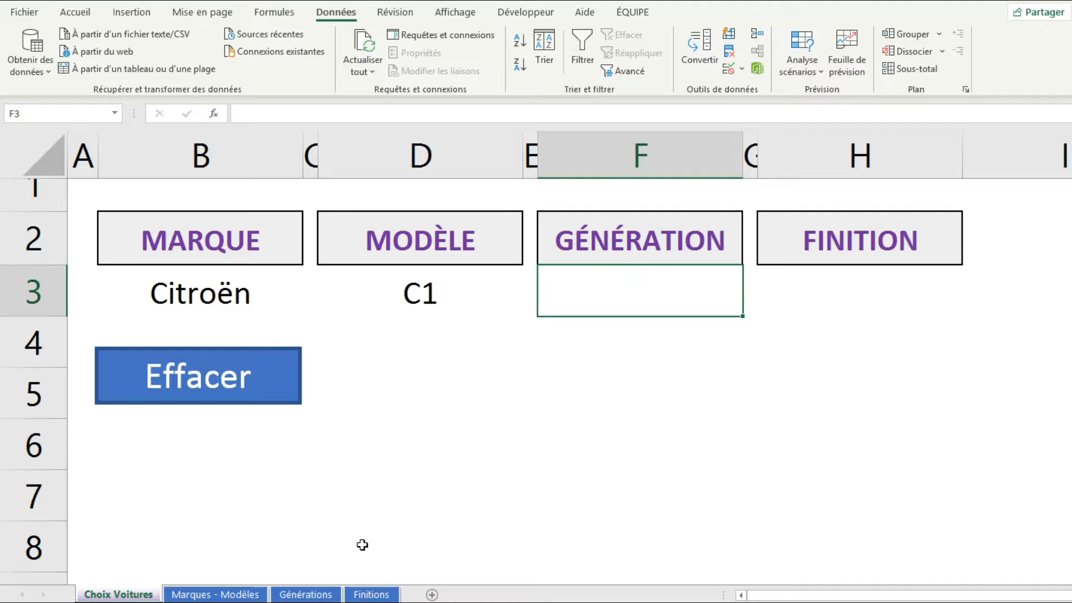
- On the Générations sheet, name the cells listed under the Clio header, from B3 down, as the range Clio
left_click(306, 594)
left_click_drag(170, 255, 98, 185)
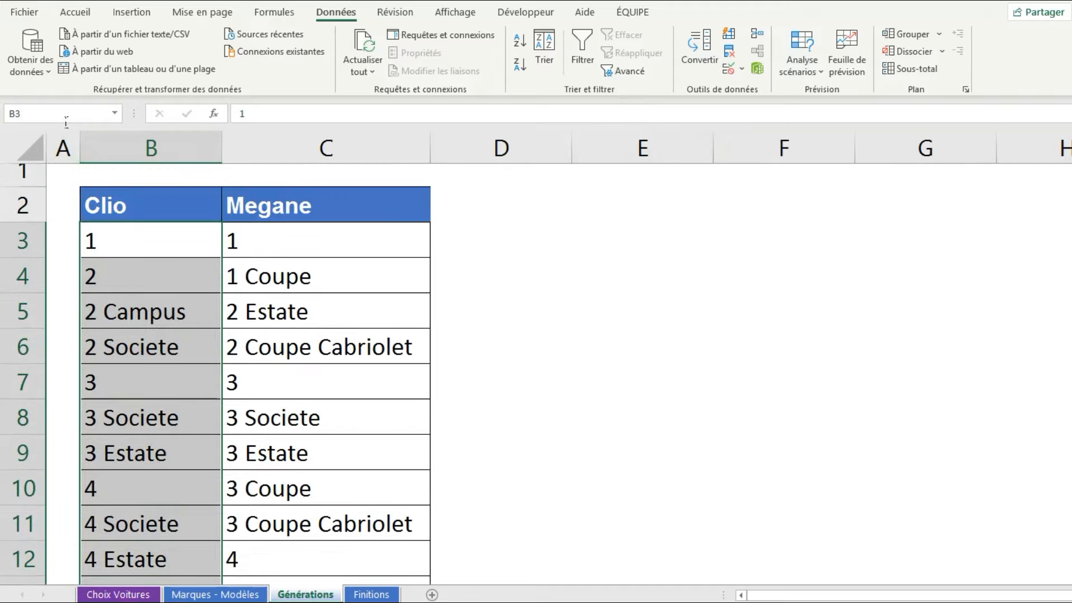
left_click_drag(21, 116, 4, 113)
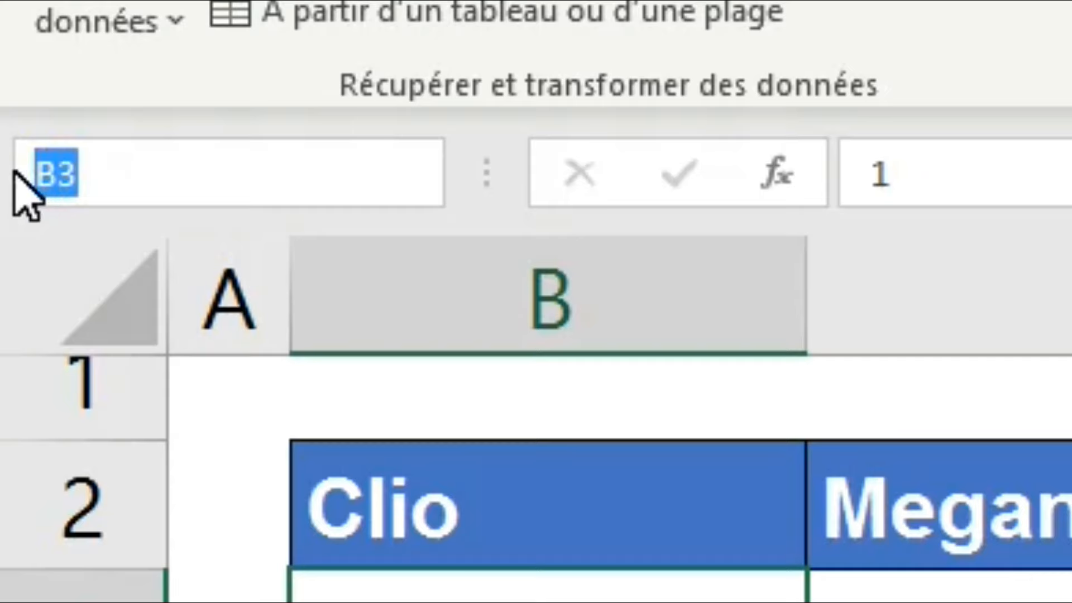
type("Clio")
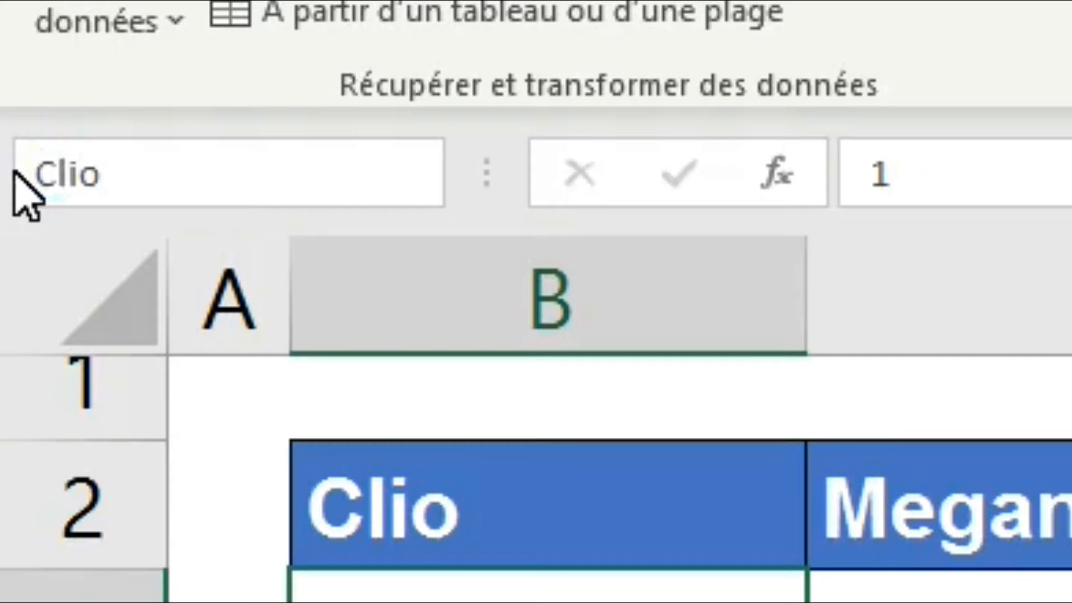
key("Return")
- Name the cells listed under the Megane header, from C3 down, as the range Megane
left_click(284, 267)
left_click_drag(287, 240, 300, 509)
left_click(49, 117)
type("Mega")
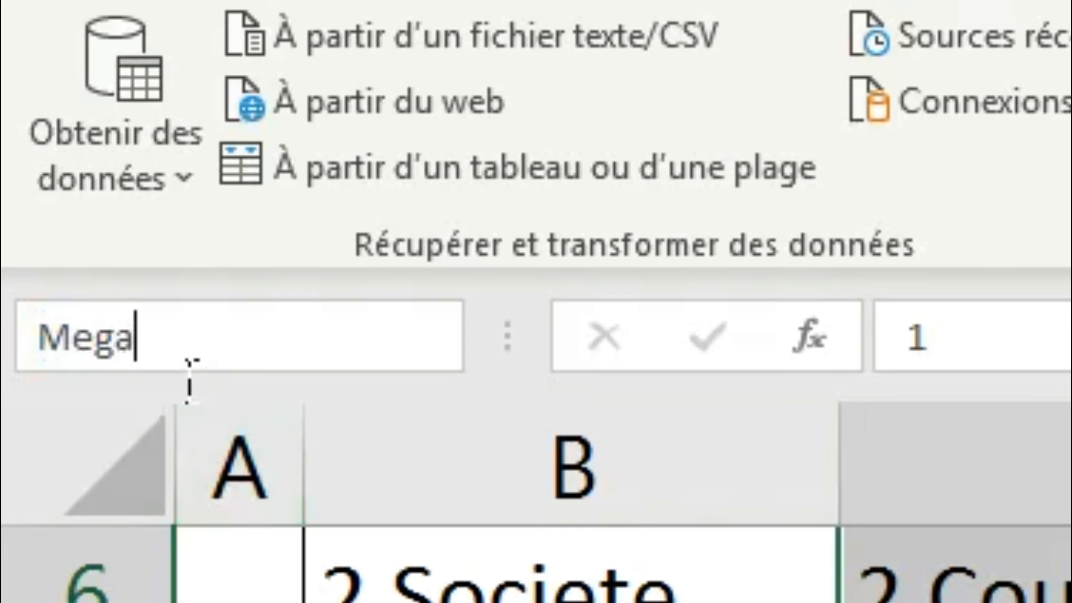
type("ne")
key("Return")
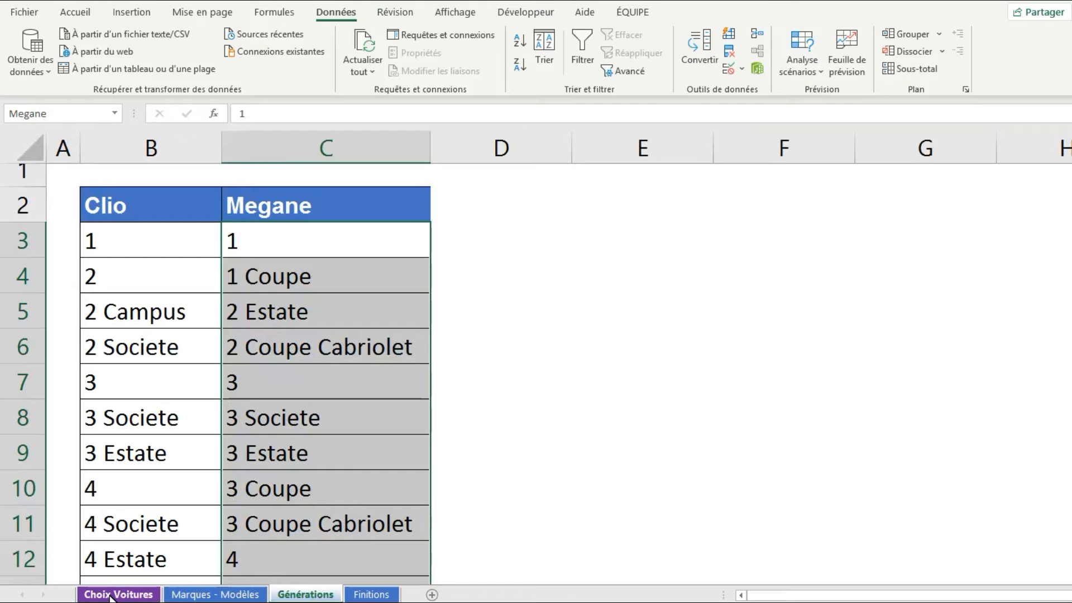
- Add list data validation to the GÉNÉRATION cell F3 on Choix Voitures with the source =INDIRECT($D$3)
left_click(112, 595)
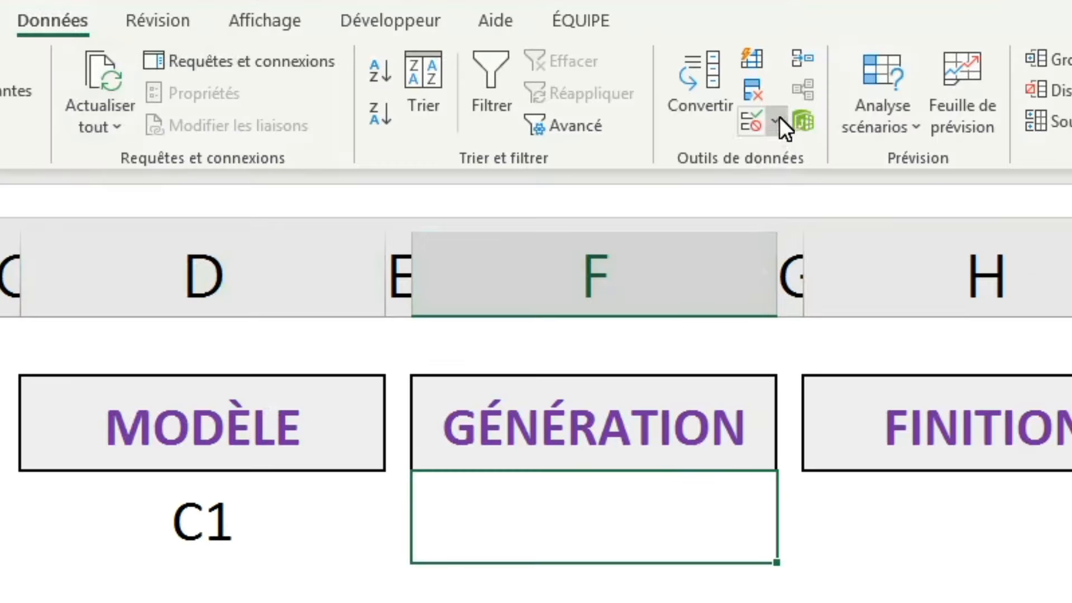
left_click(775, 121)
left_click(779, 150)
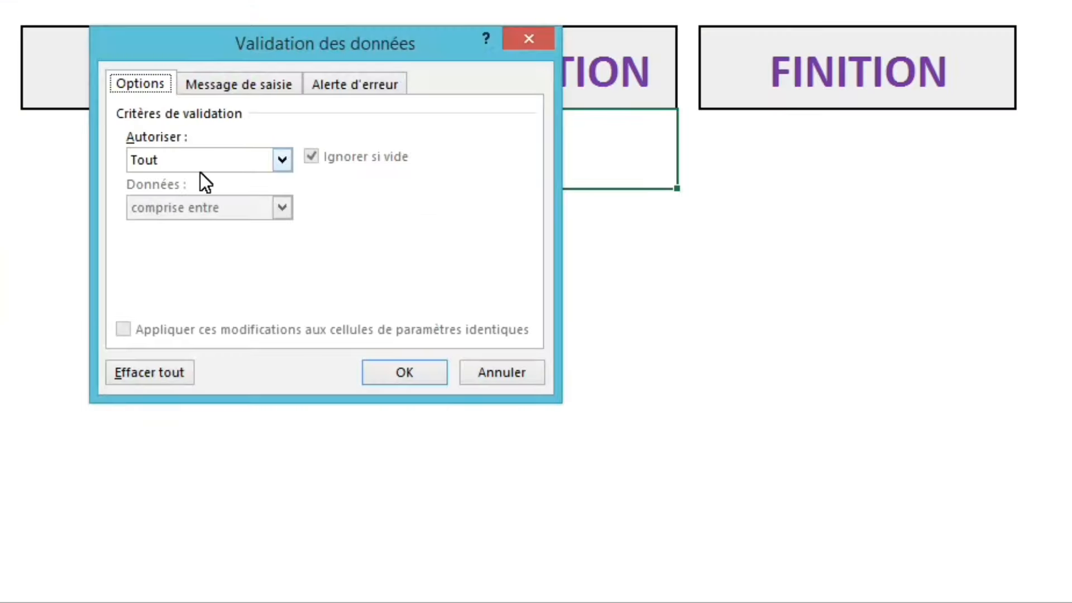
left_click(199, 162)
left_click(170, 227)
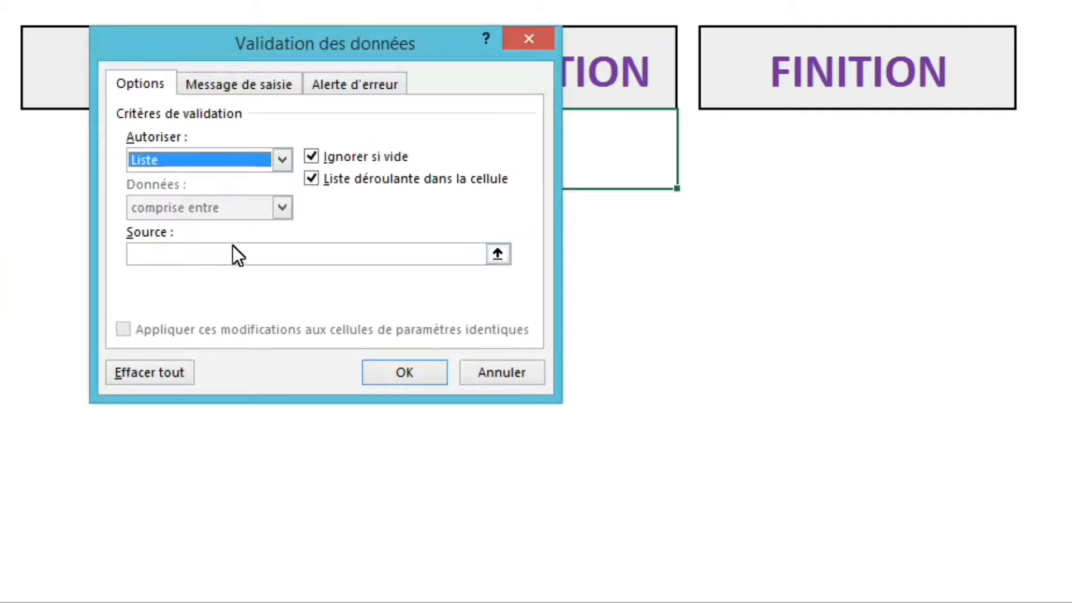
left_click(237, 263)
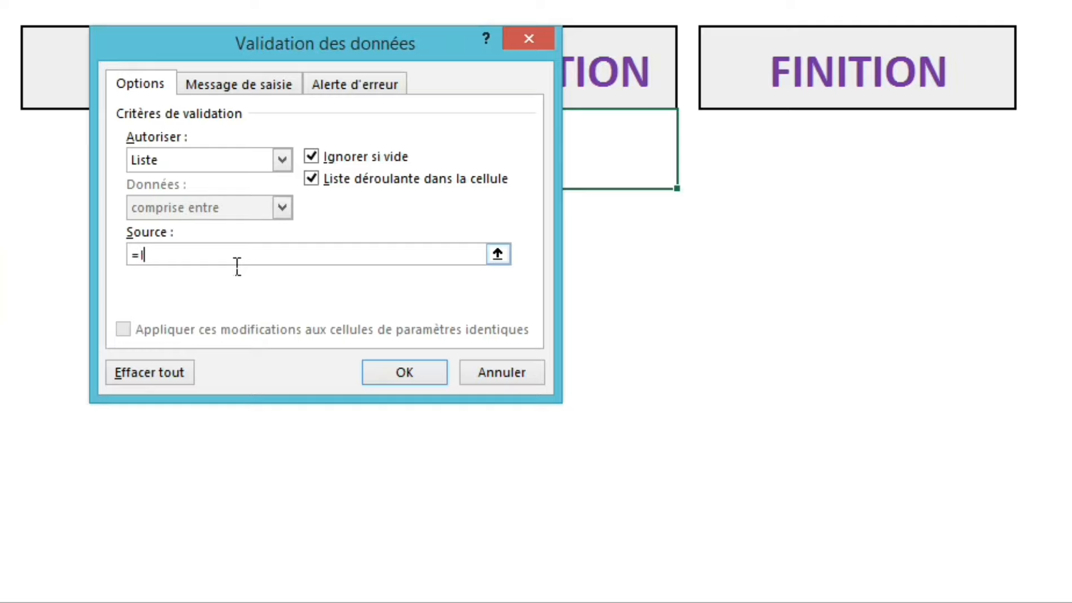
type("=INDIRECT(")
left_click_drag(357, 49, 432, 229)
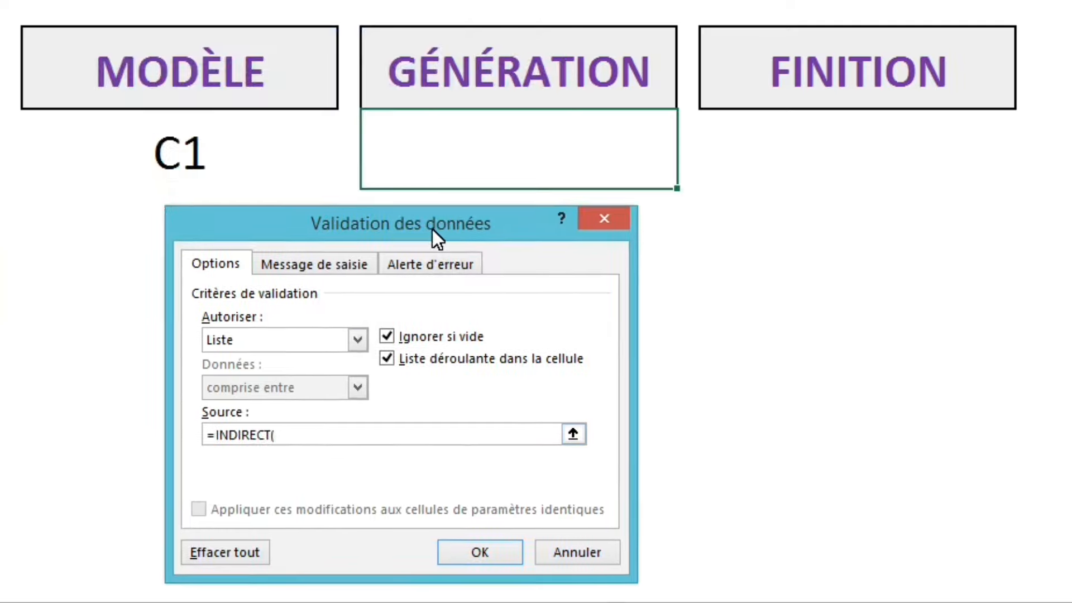
left_click(233, 150)
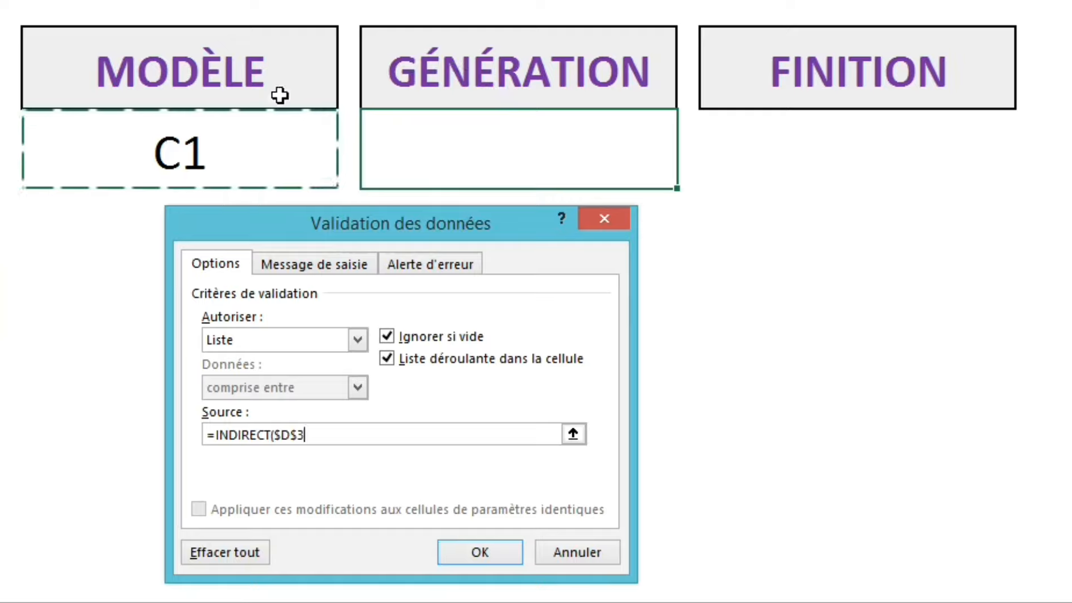
type(")")
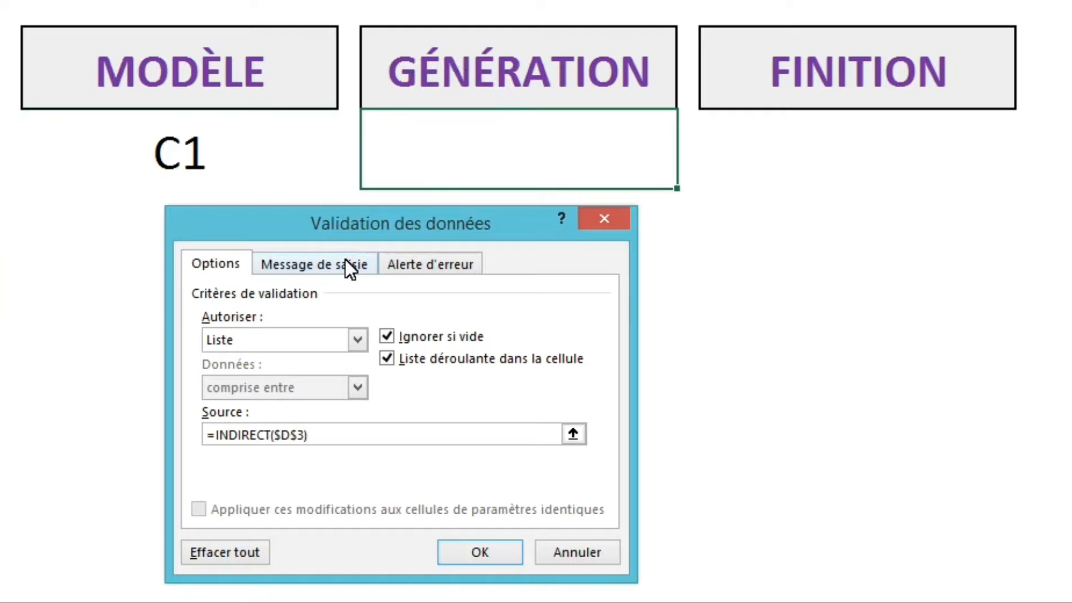
left_click(498, 550)
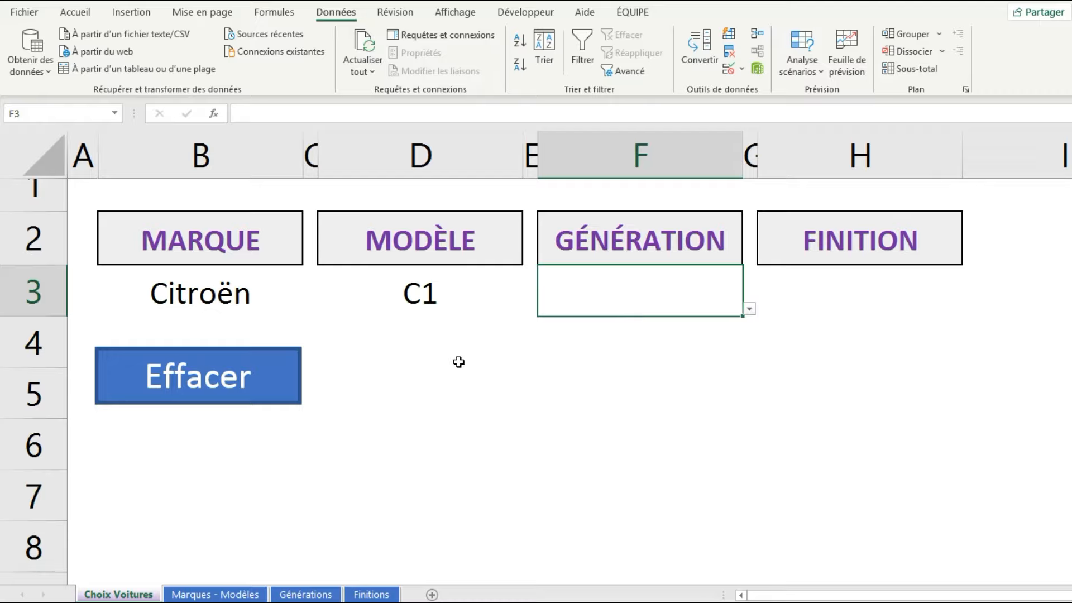
- On Choix Voitures, set the MARQUE cell B3 to Renault and the MODÈLE cell D3 to Megane
left_click(309, 595)
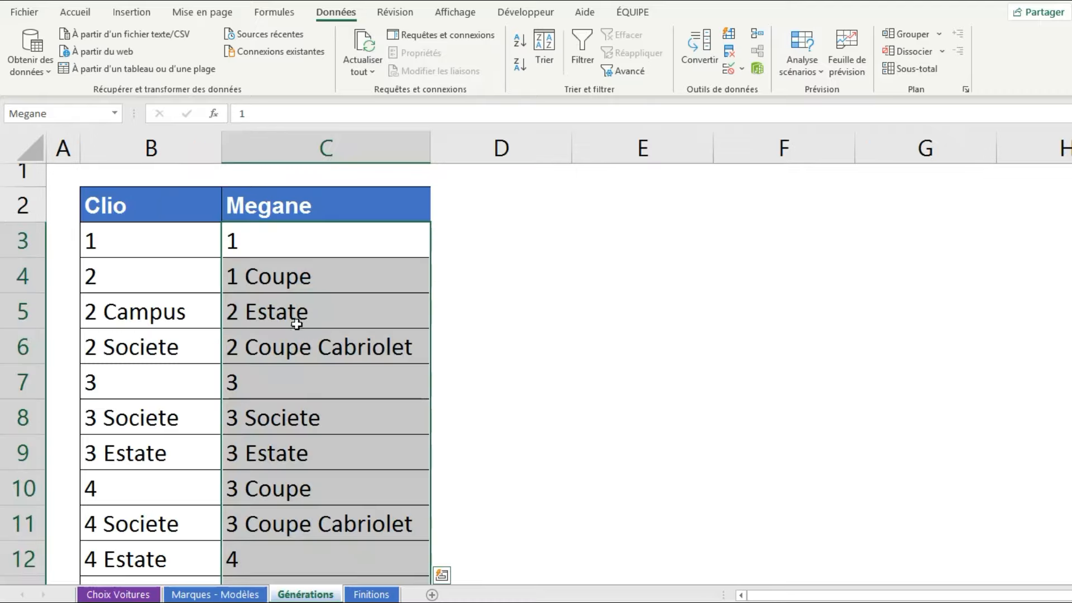
left_click(118, 595)
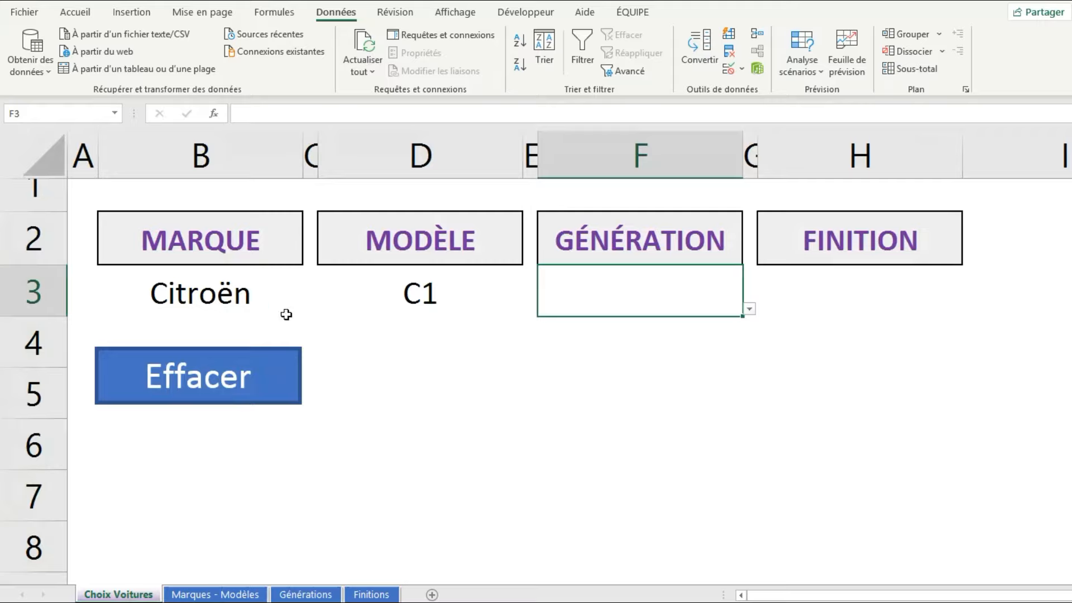
left_click(279, 310)
left_click(310, 308)
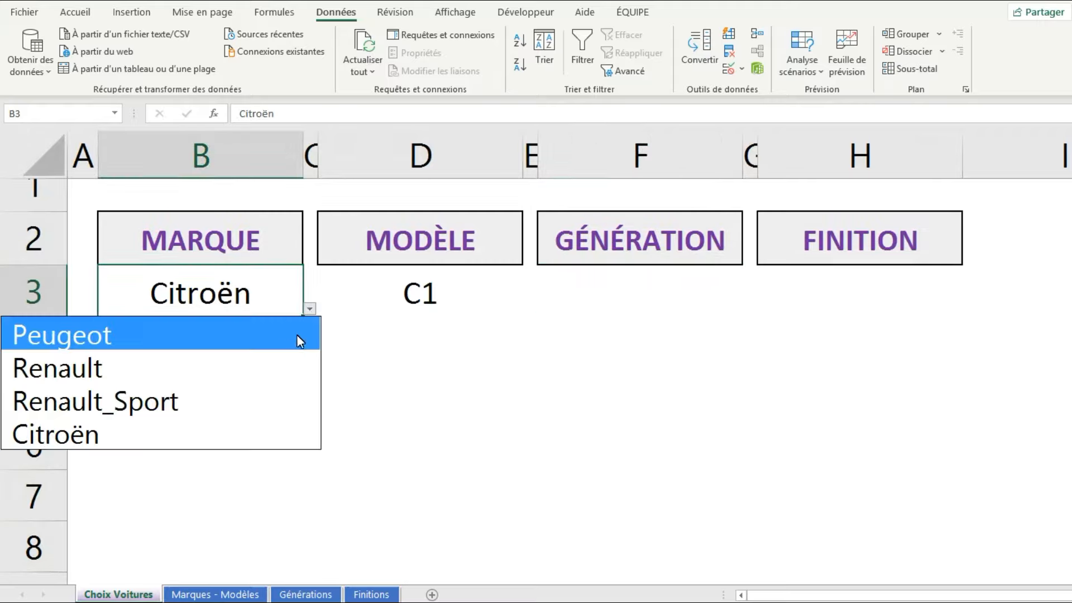
left_click(287, 364)
left_click(425, 296)
left_click(529, 309)
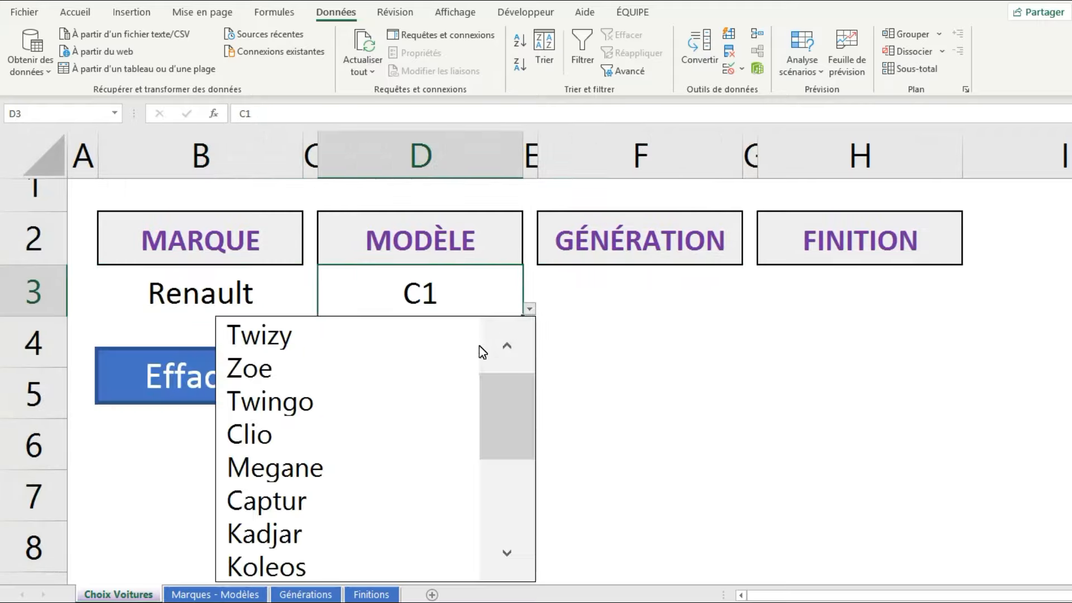
left_click(375, 466)
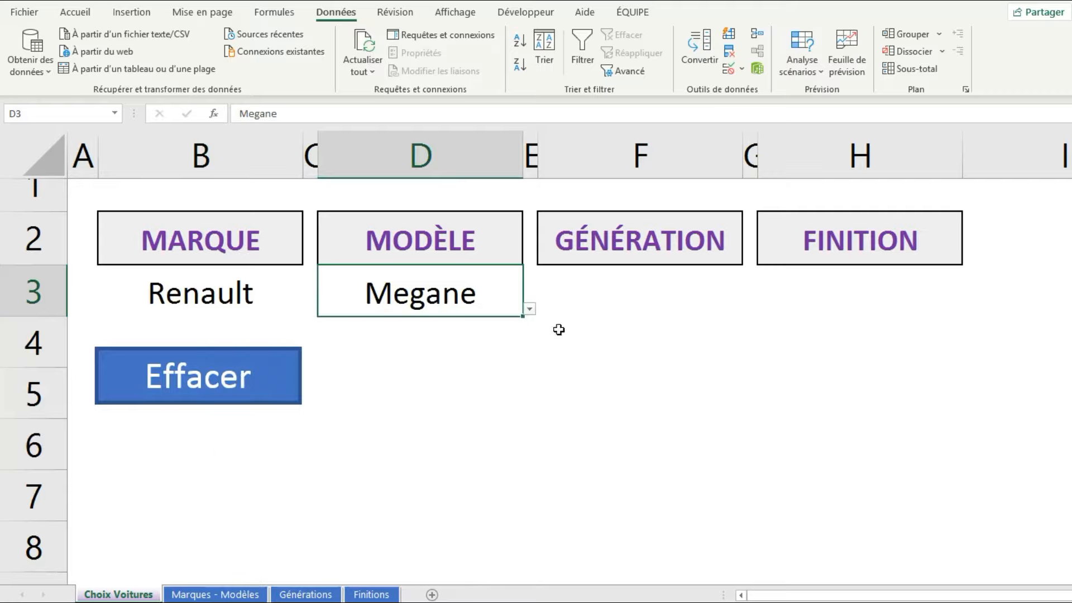
- Check the generation choices that the GÉNÉRATION cell F3 offers for the Megane
left_click(661, 286)
left_click(750, 309)
mouse_move(725, 402)
left_mouse_down()
mouse_move(735, 479)
mouse_move(726, 394)
left_mouse_up()
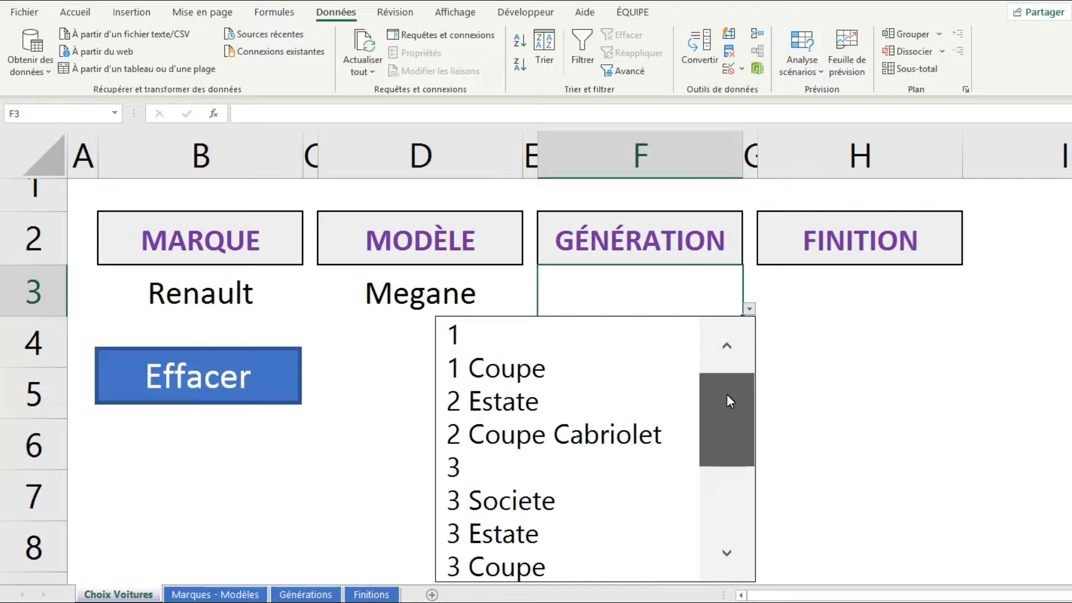
key("Escape")
- Set the MODÈLE cell D3 to Clio and check the generation choices offered in F3
left_click(434, 292)
left_click(529, 311)
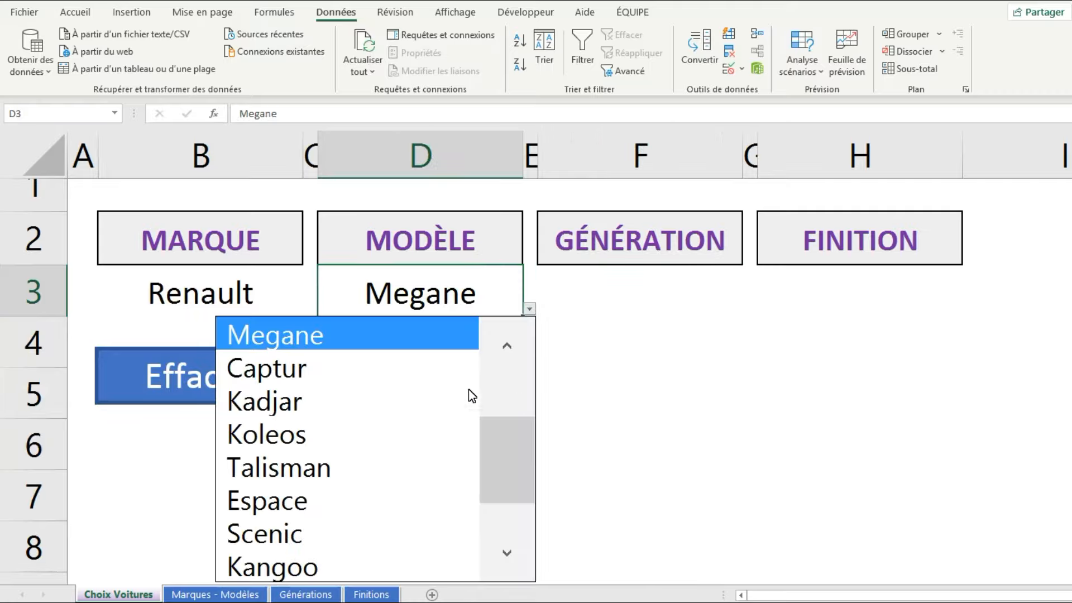
left_click_drag(519, 440, 514, 364)
left_click(378, 426)
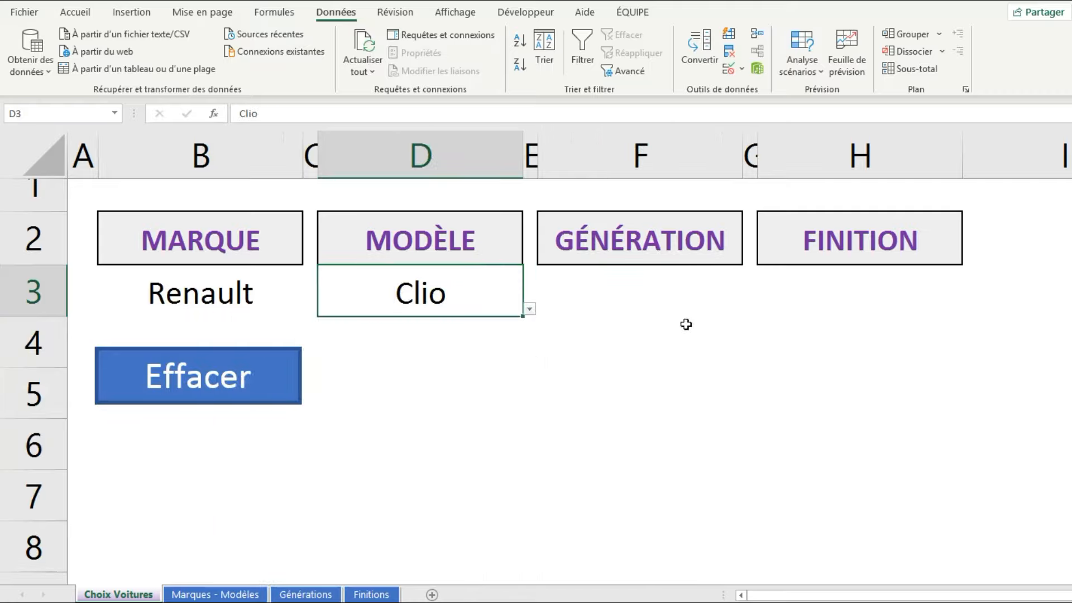
left_click(702, 283)
left_click(749, 309)
mouse_move(735, 370)
left_mouse_down()
mouse_move(728, 457)
mouse_move(740, 373)
left_mouse_up()
left_click(668, 296)
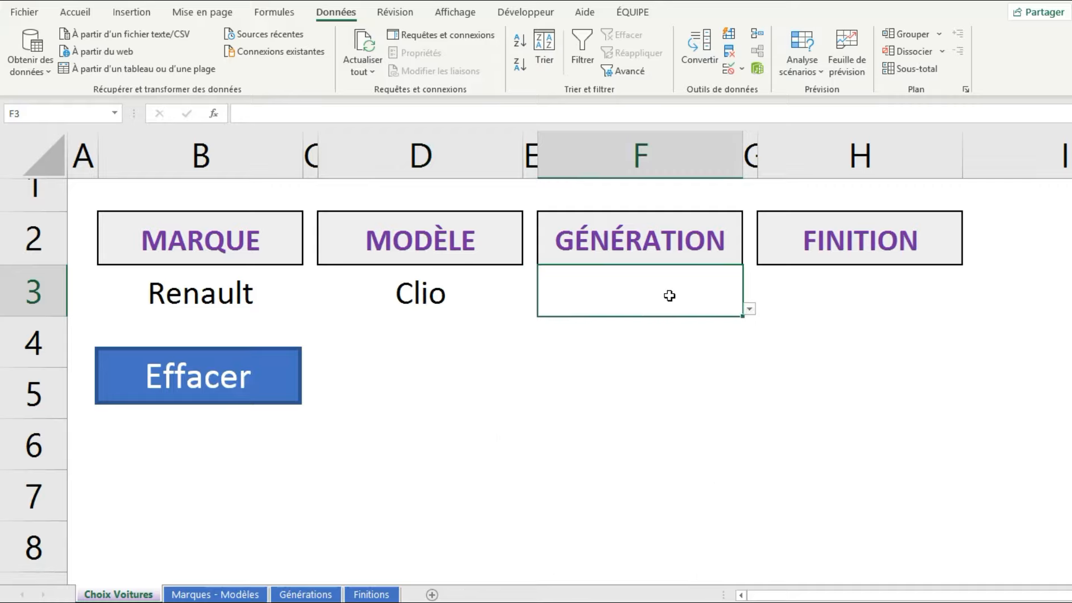
- Set the MODÈLE cell D3 to Captur and test the generation list in F3
left_click(516, 299)
left_click(529, 309)
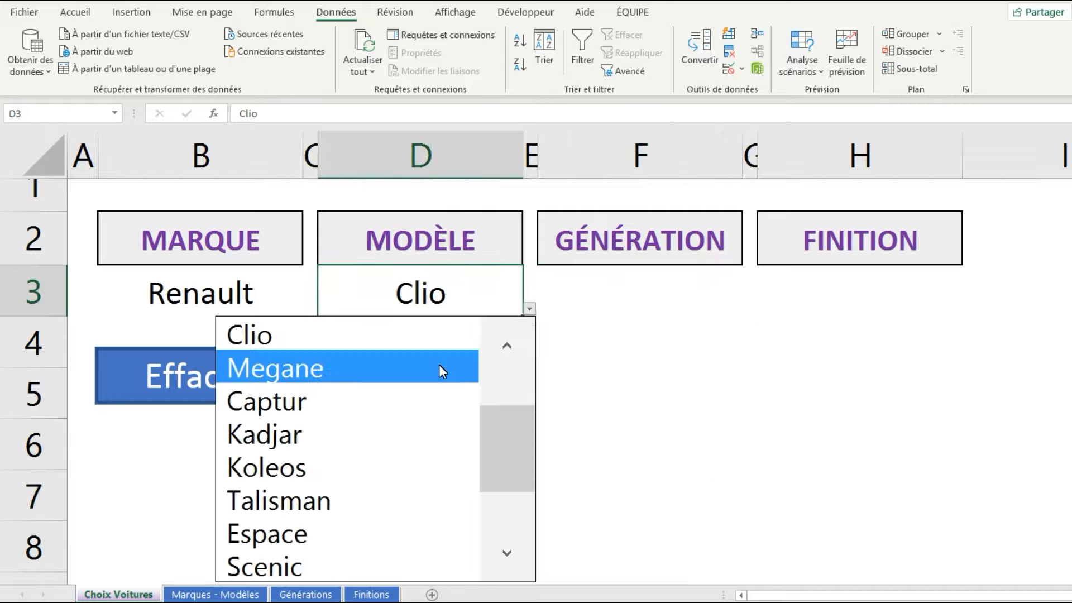
left_click(437, 412)
left_click(727, 309)
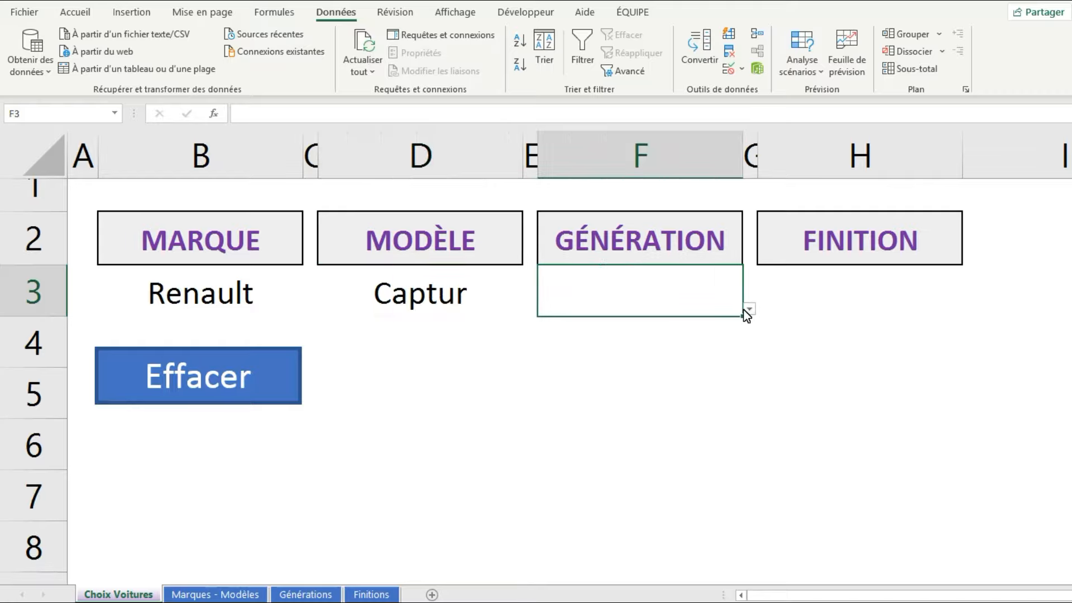
- Set the MODÈLE cell D3 to Megane and the GÉNÉRATION cell F3 to 4
key("Left")
key("Left")
left_click(529, 309)
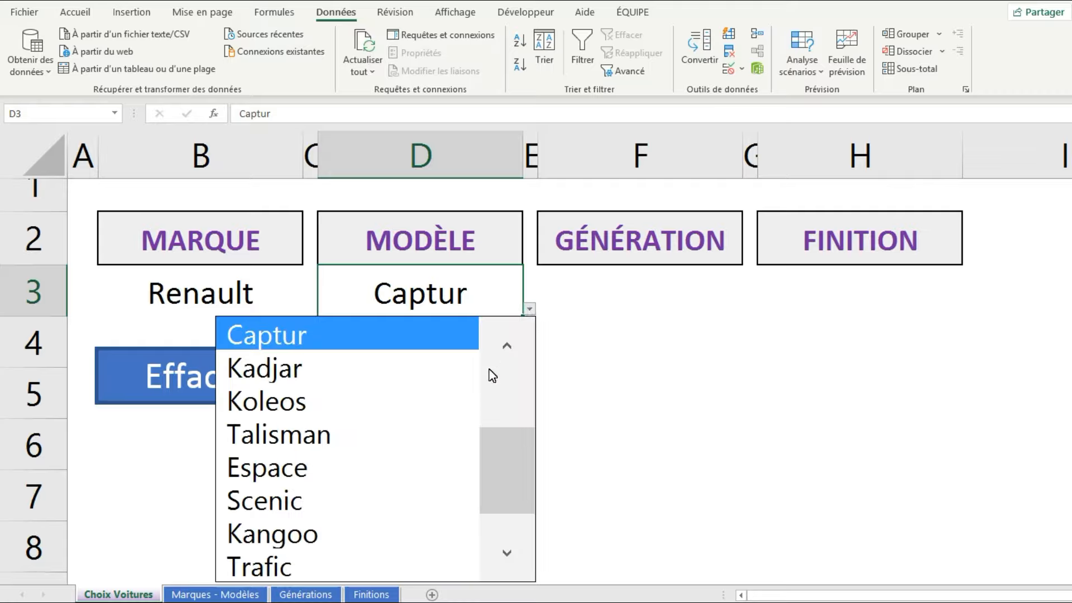
left_click_drag(523, 474, 524, 428)
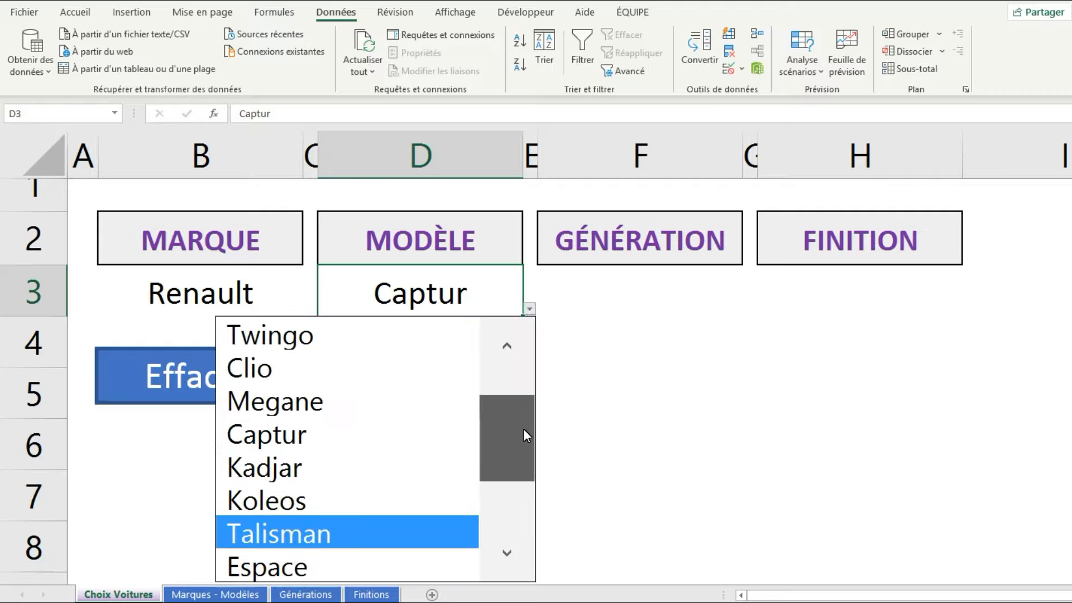
left_click(350, 400)
left_click(749, 309)
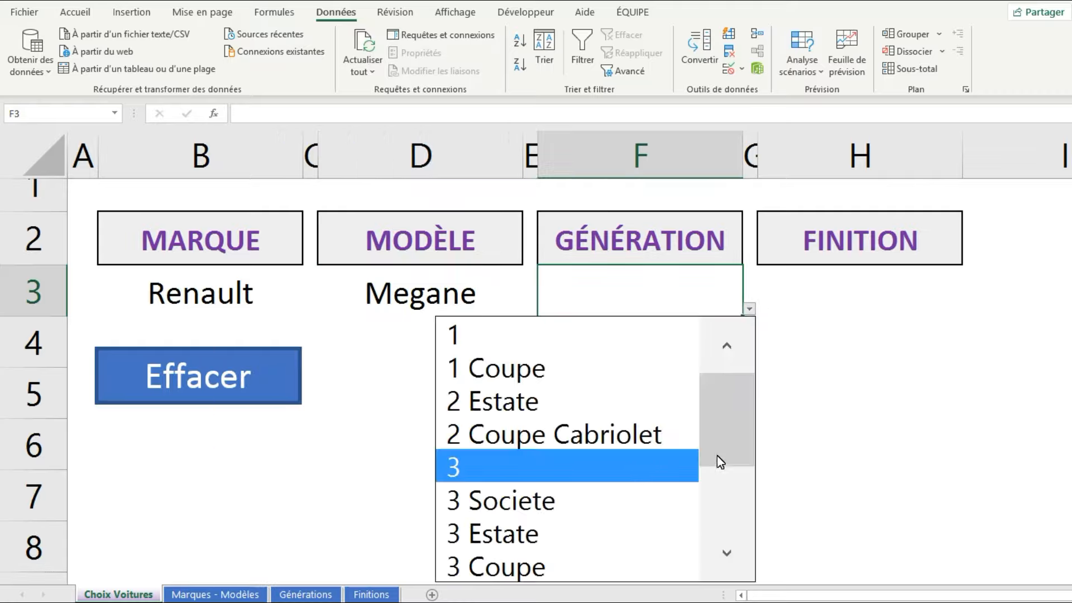
left_click_drag(717, 455, 724, 465)
left_click(602, 561)
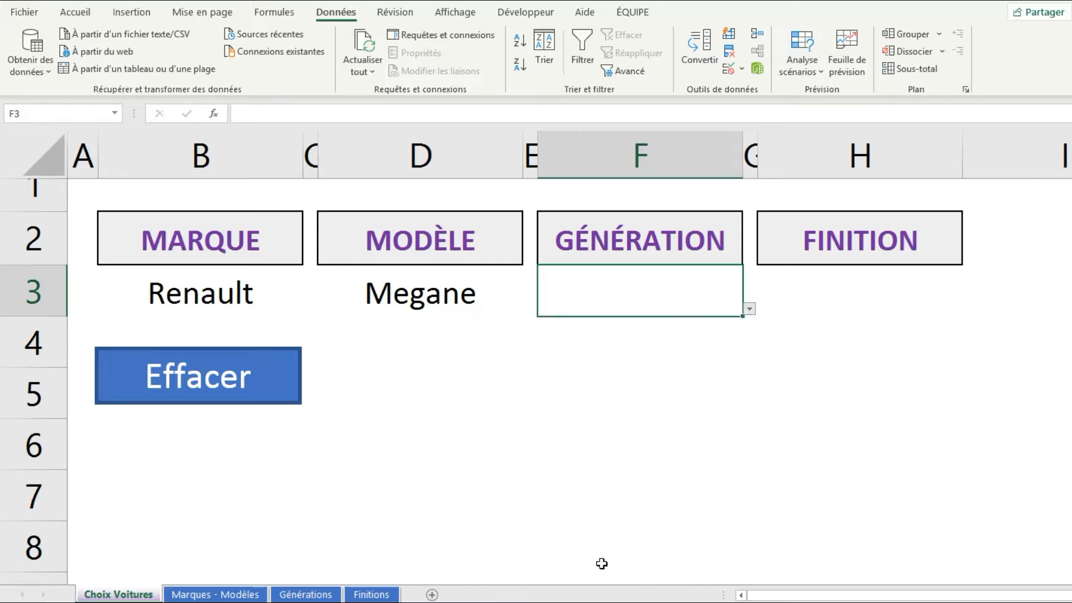
- Examine the Finitions sheet and compare the Clio and Megane generation lists on the Générations sheet
left_click(843, 301)
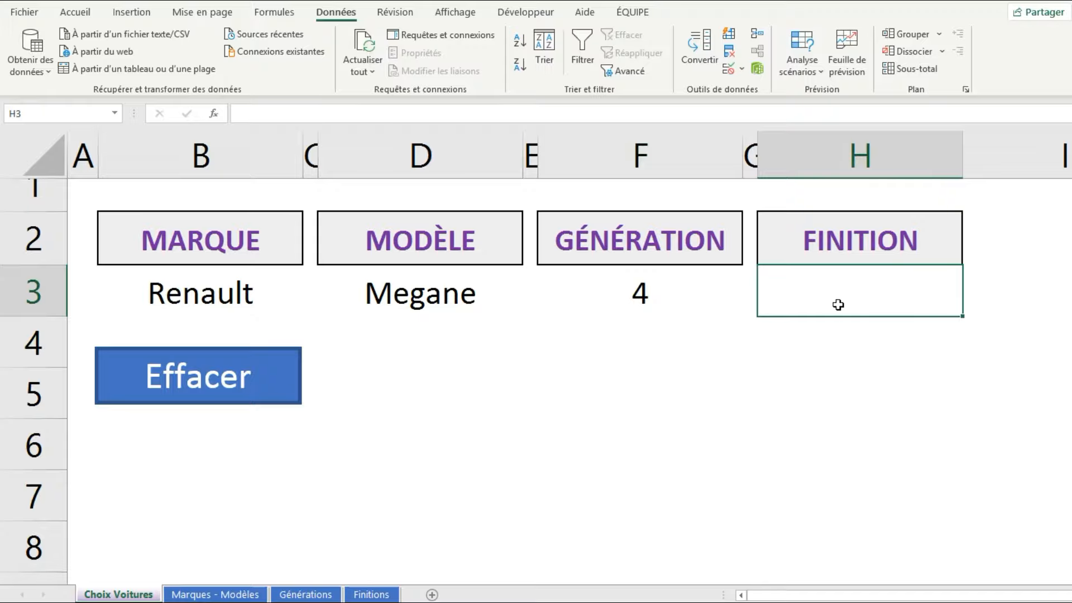
left_click(384, 594)
left_click(313, 594)
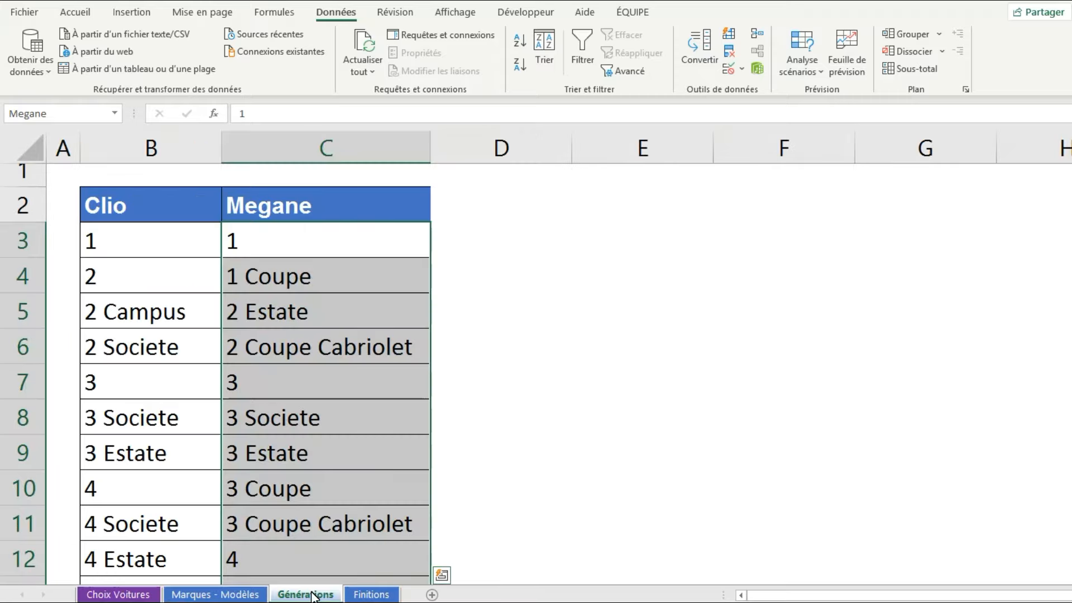
left_click(129, 388)
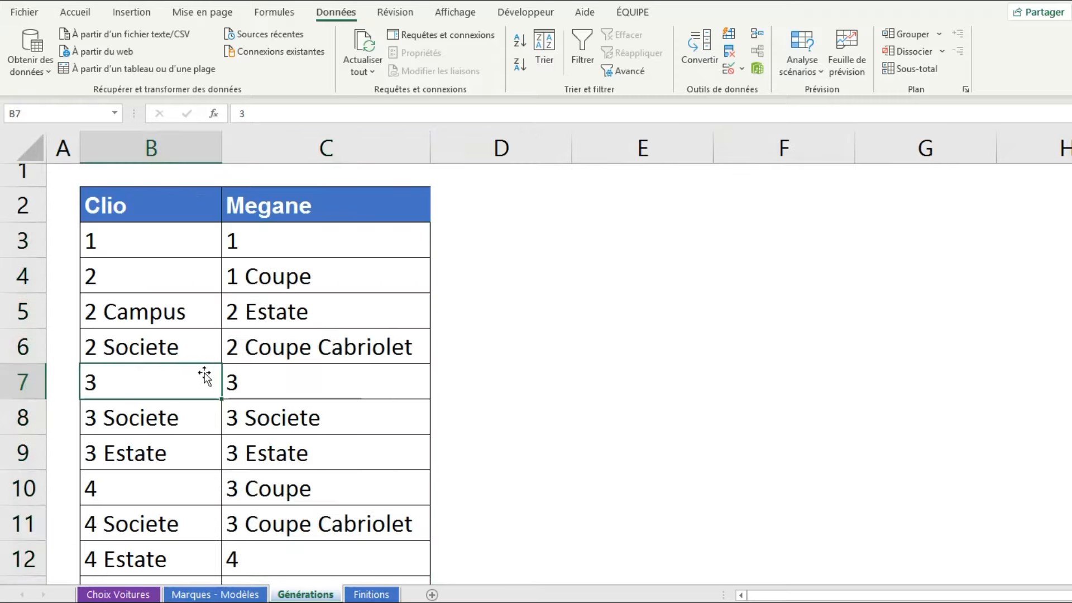
scroll(210, 374, "down", 1)
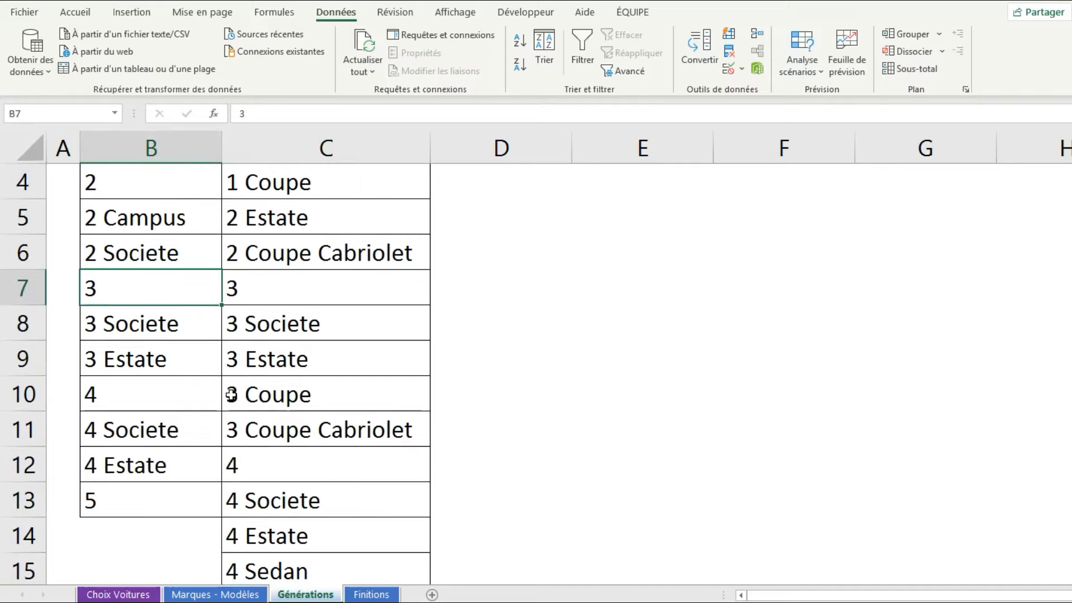
scroll(222, 389, "up", 1)
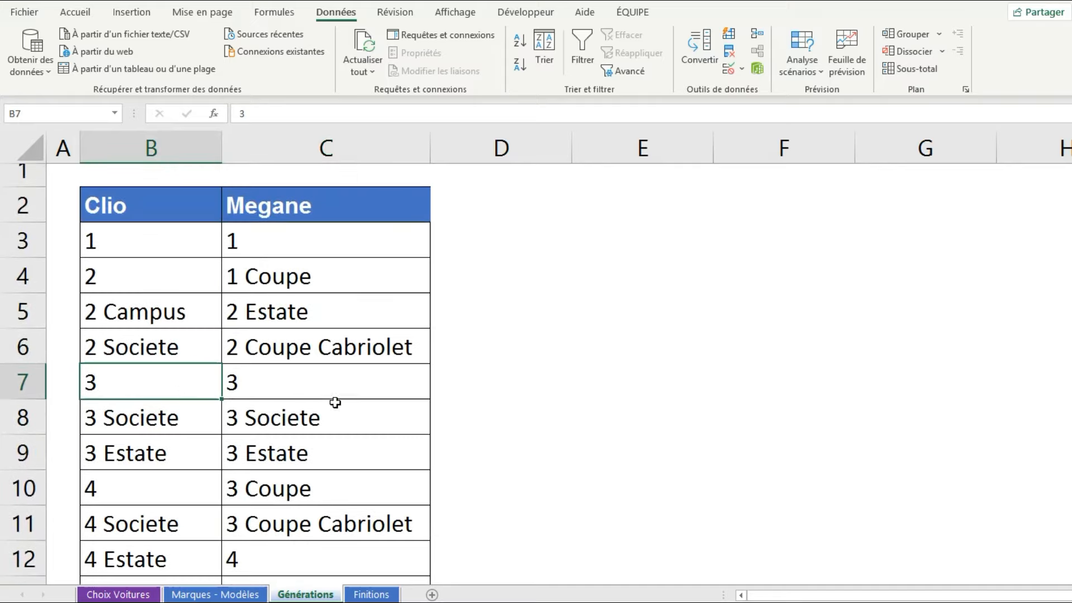
scroll(287, 397, "down", 1)
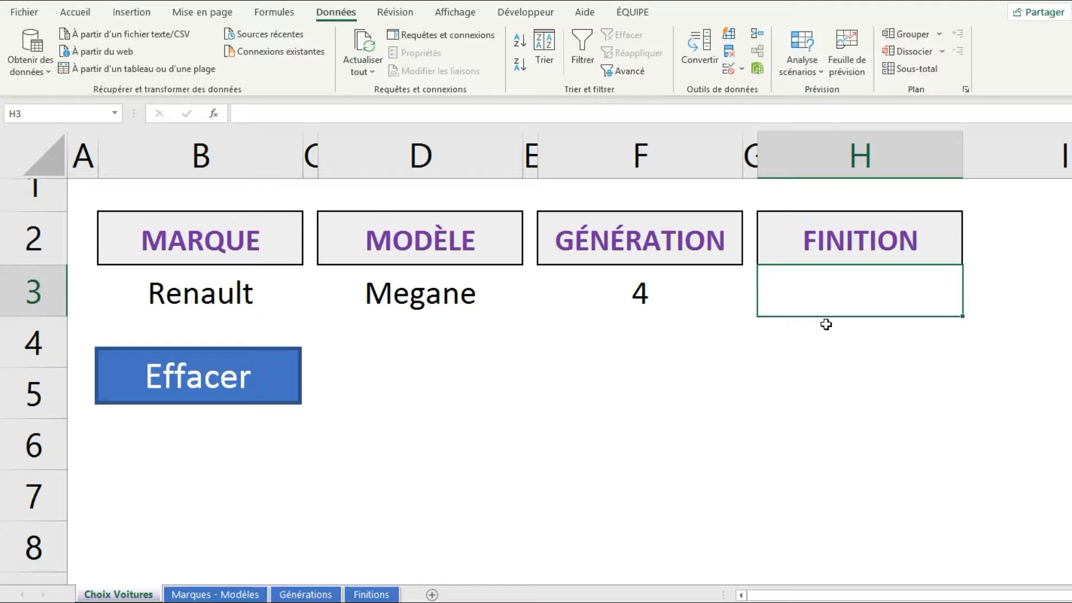
- Review the model list in D3 and the brand list in B3 on Choix Voitures, along with the chosen generation
left_click(662, 307)
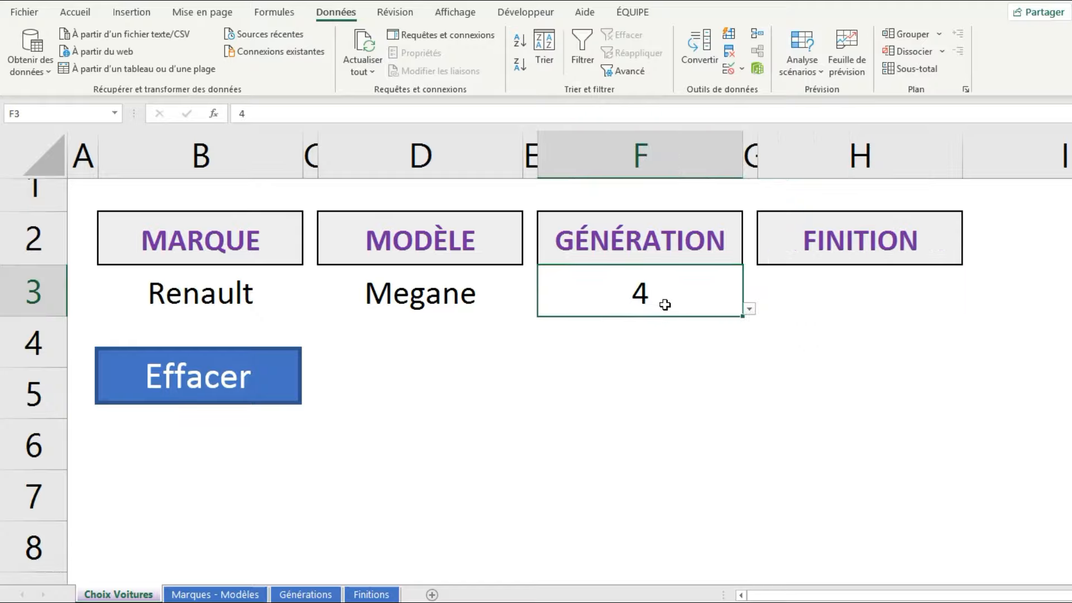
left_click(451, 292)
left_click(528, 308)
left_click_drag(513, 441, 501, 405)
key("Escape")
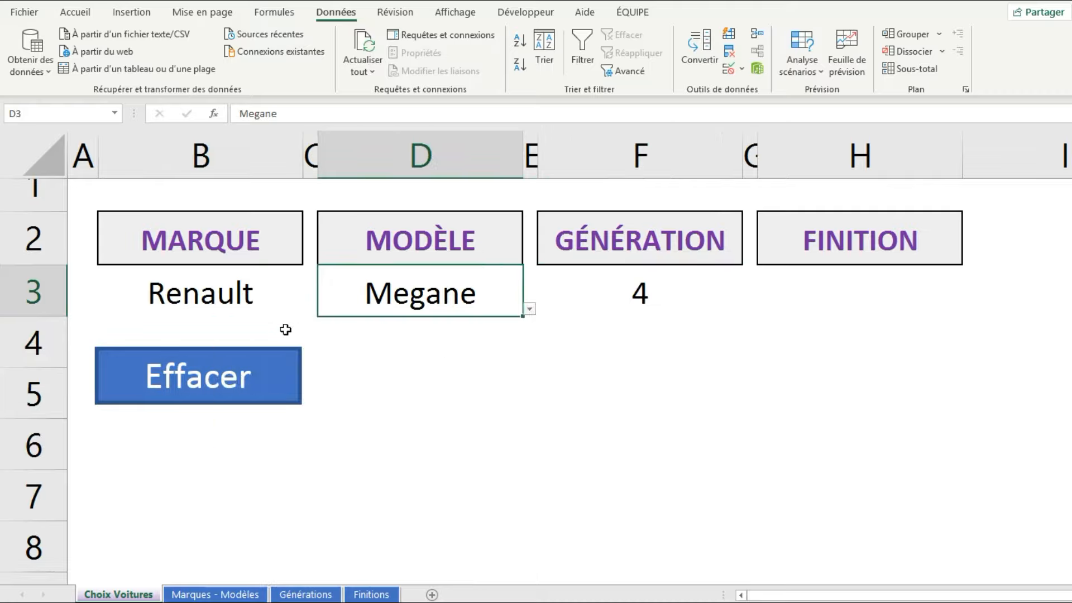
left_click(228, 308)
left_click(310, 309)
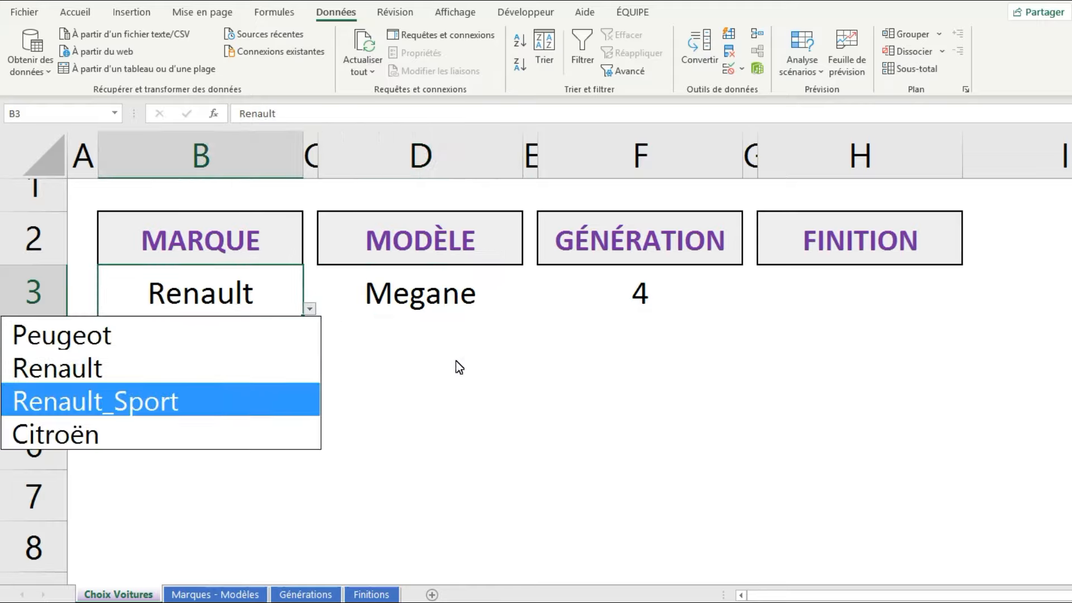
key("Escape")
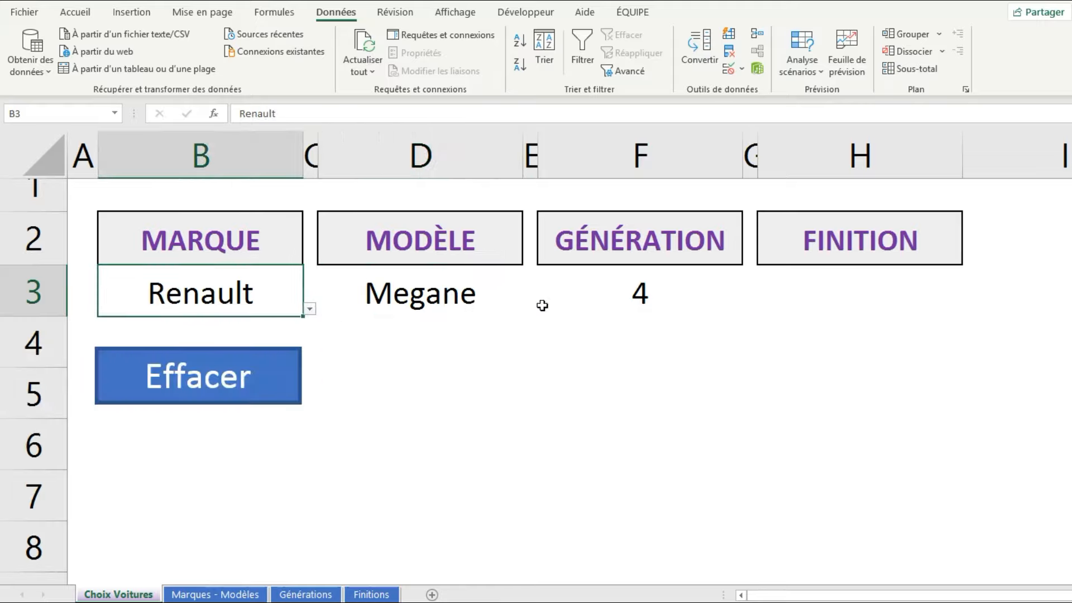
left_click(882, 294)
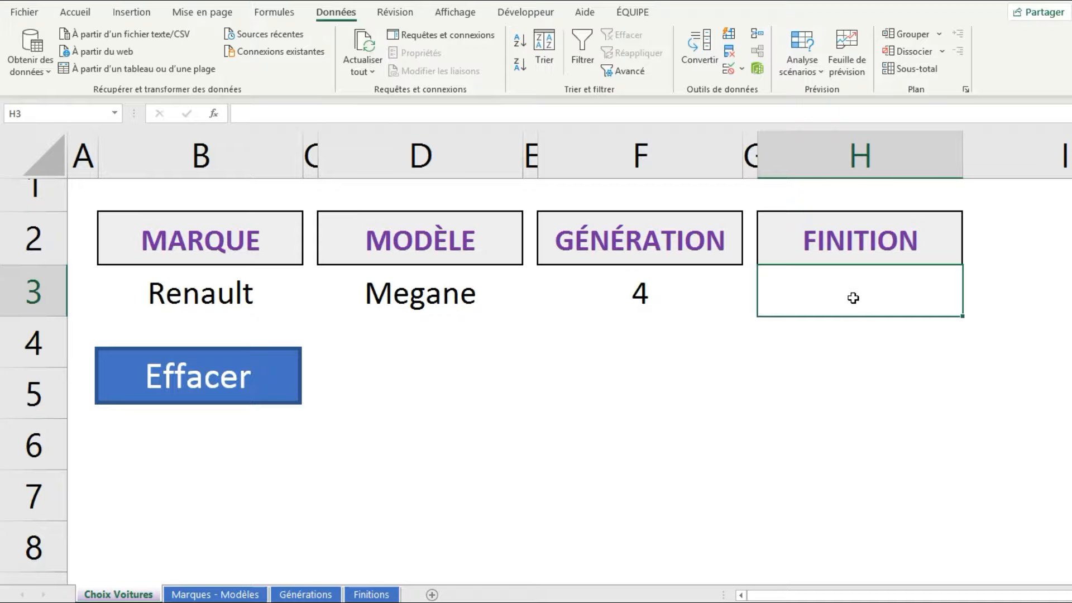
left_click(418, 300)
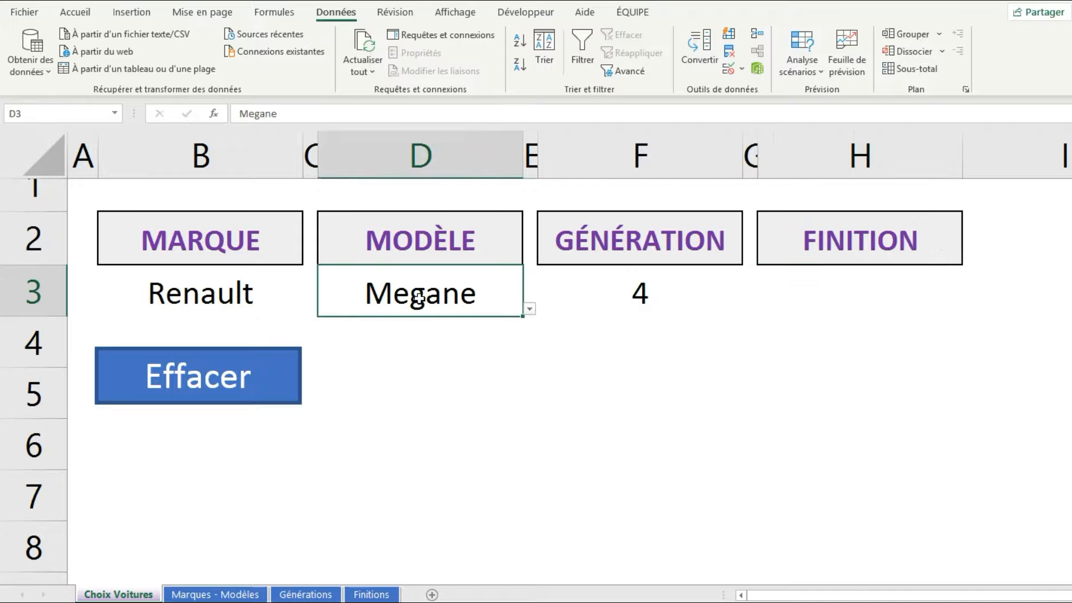
left_click(637, 296)
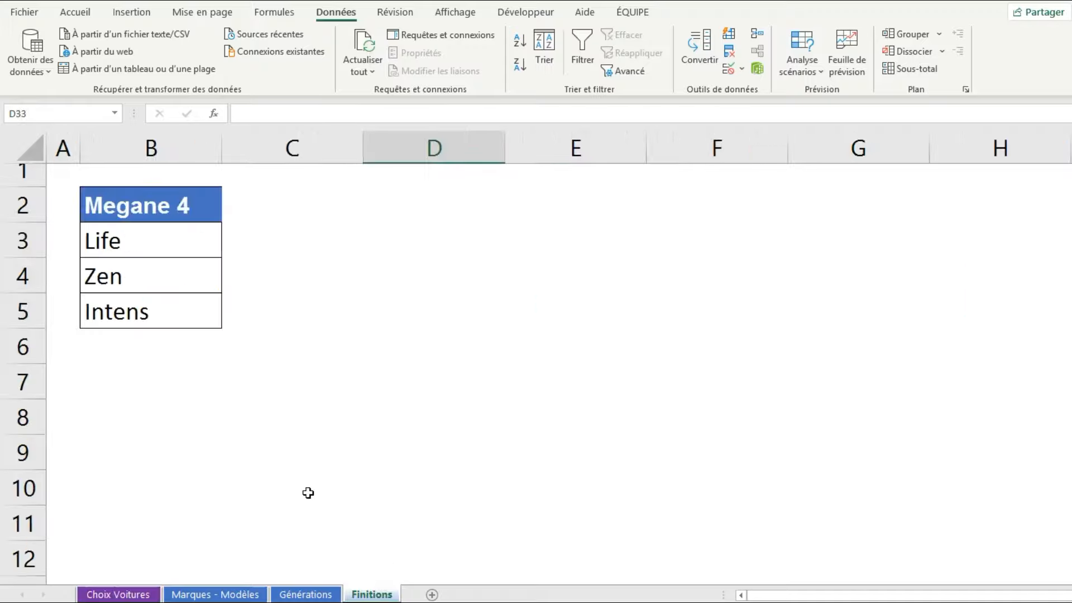
- On the Finitions sheet, name the trim cells B3:B5 under the Megane 4 header as the range Megane_4
left_click(170, 254)
left_click_drag(170, 257, 173, 309)
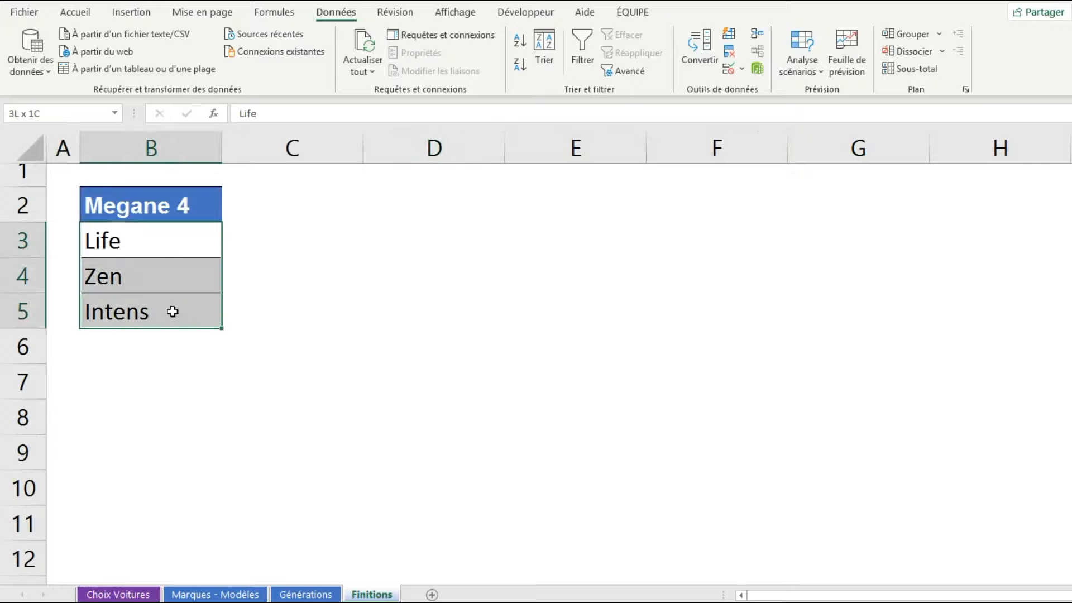
left_click(56, 119)
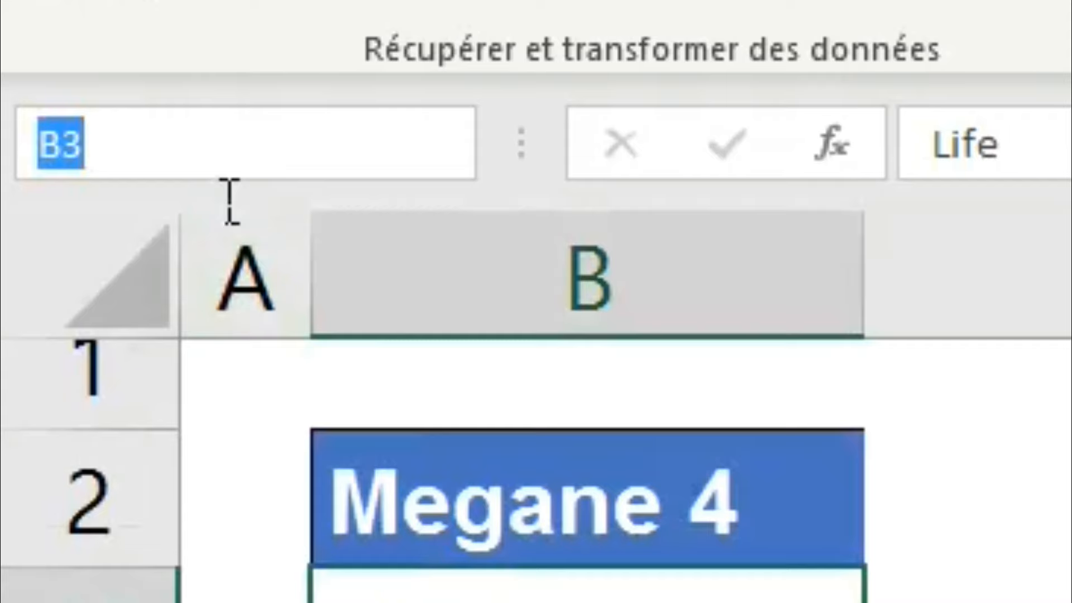
type("Meg")
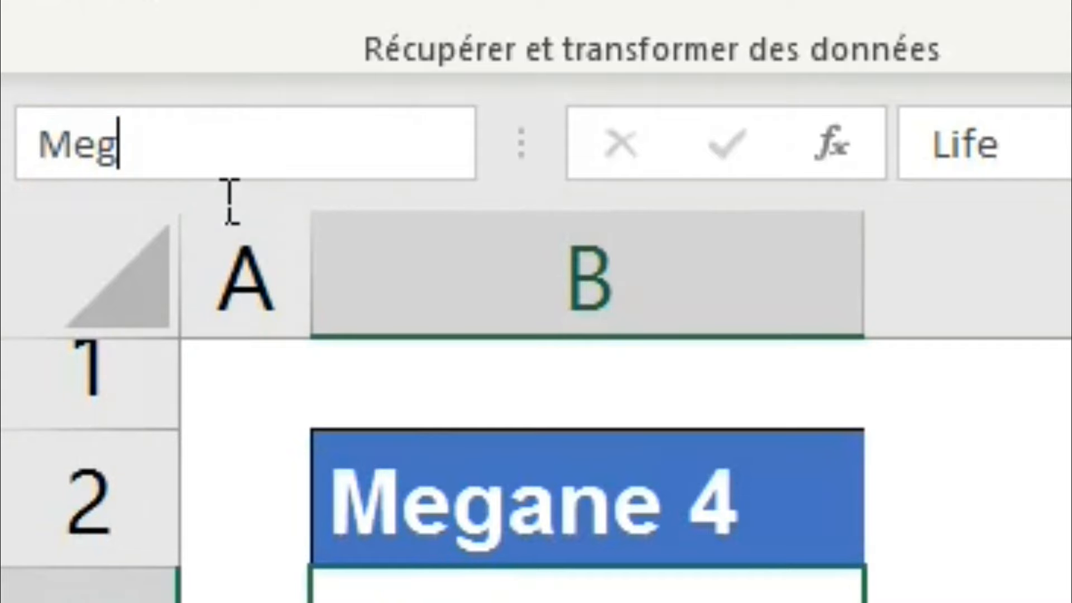
type("ane_")
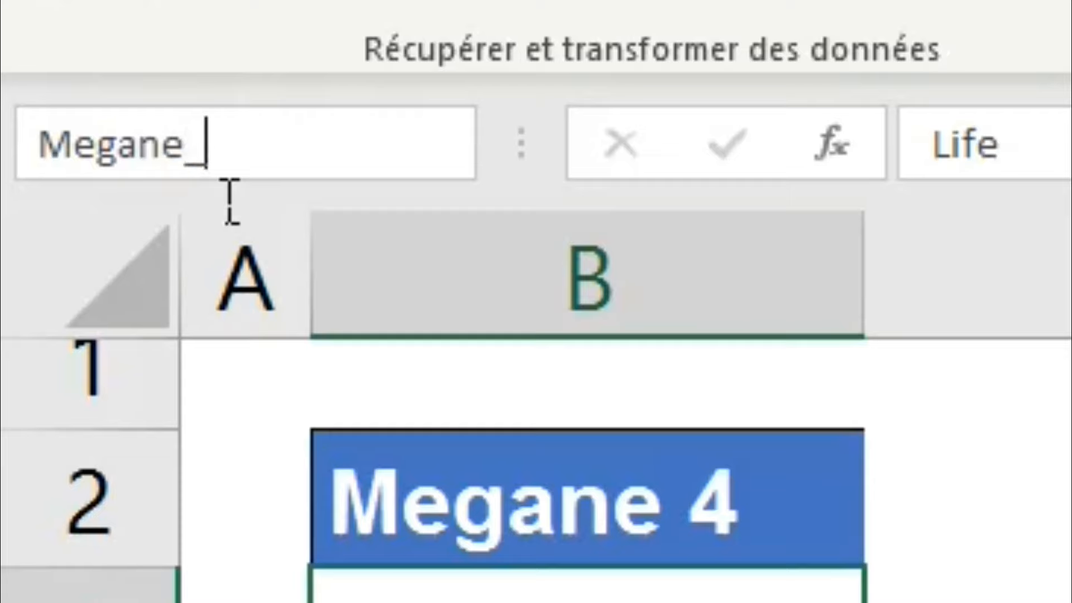
type("4")
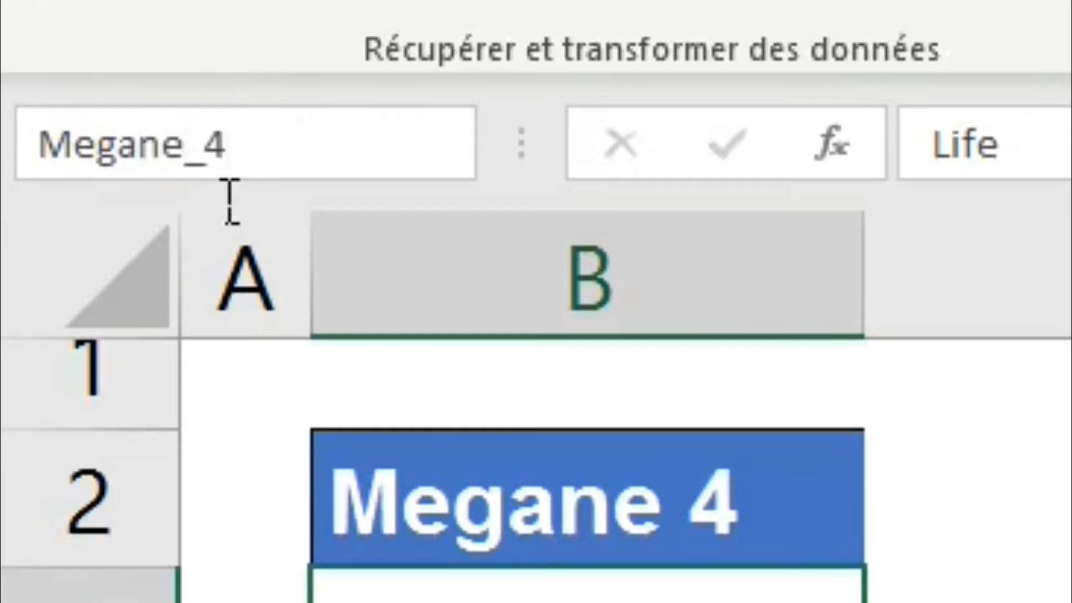
key("Return")
- On the Choix Voitures sheet, set up data validation for the FINITION cell H3 that allows a list (Liste)
left_click(141, 596)
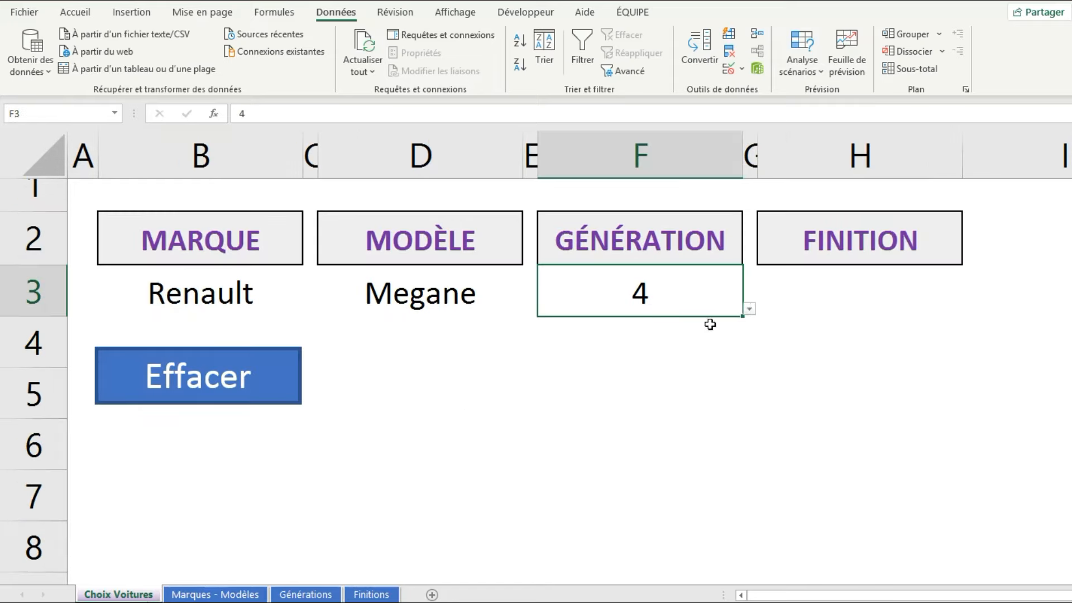
left_click(865, 297)
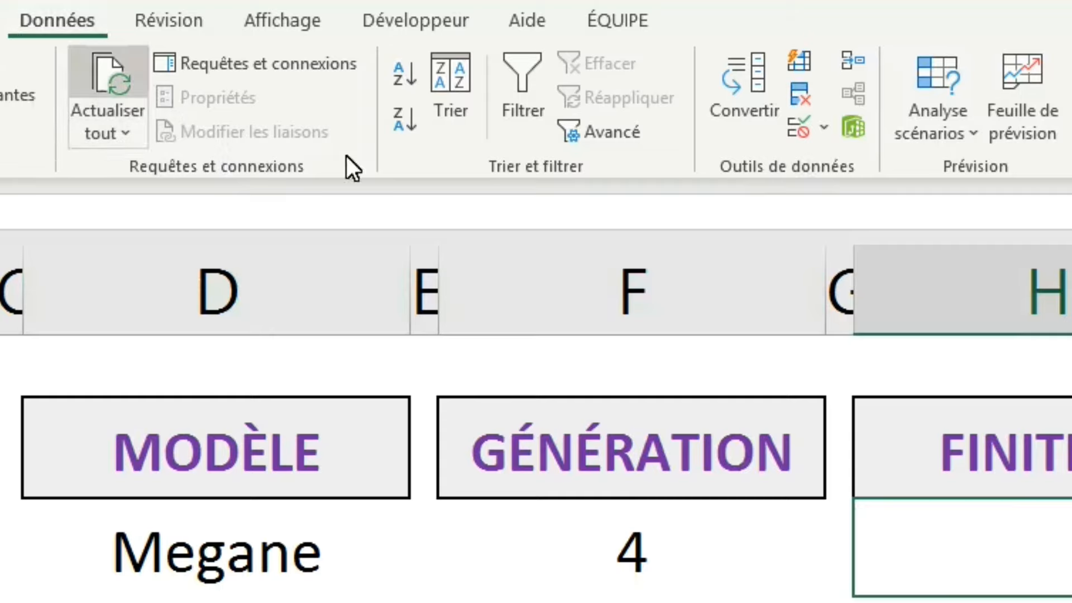
left_click(828, 129)
left_click(843, 171)
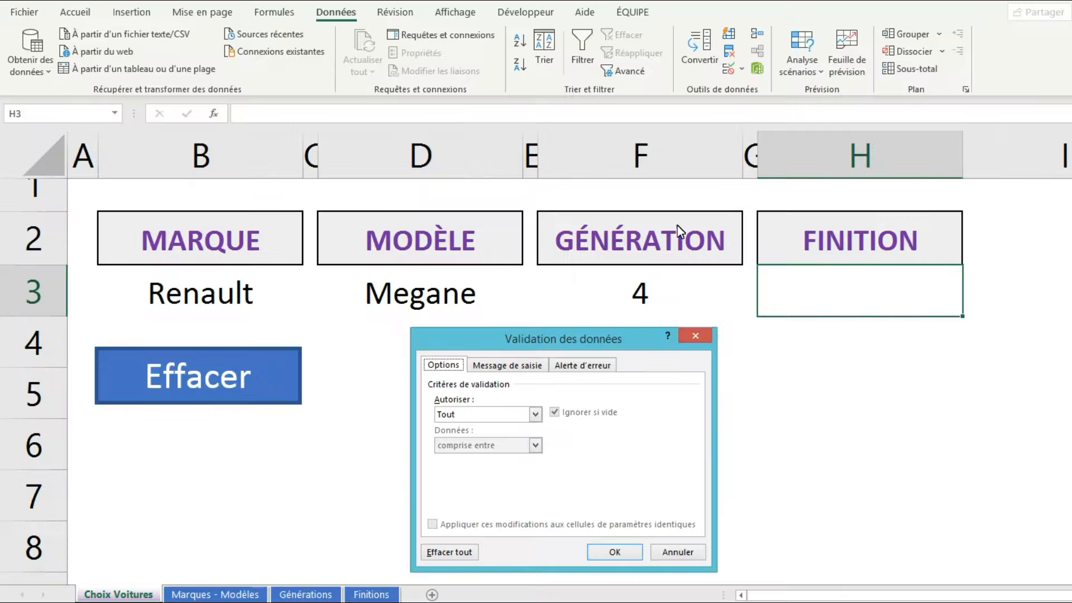
left_click(320, 334)
left_click(283, 402)
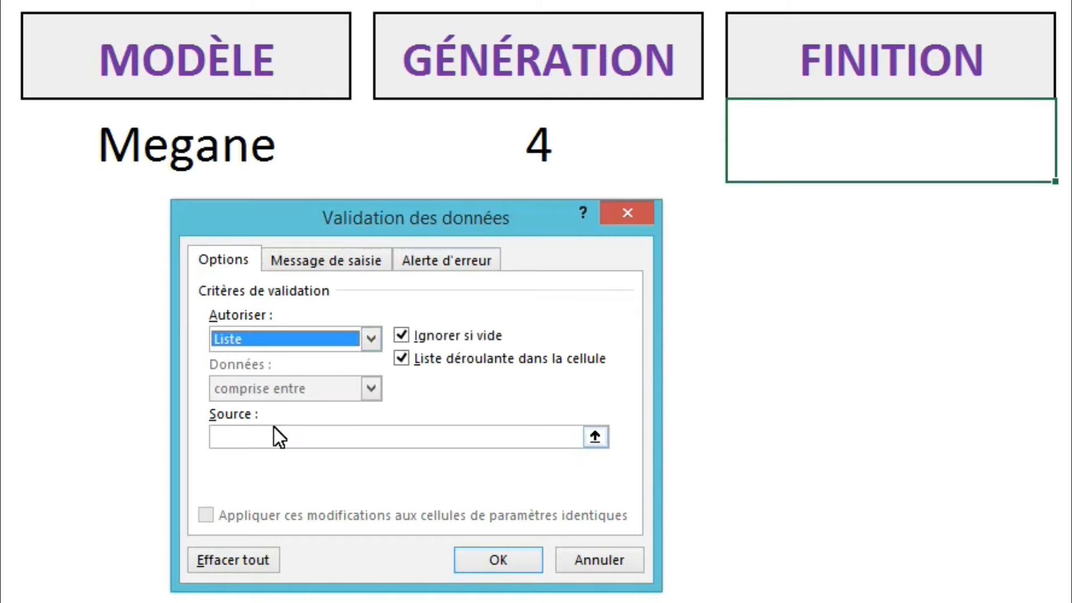
- Apply =INDIRECT($D$3&"_"&$F$3) as the list source for H3 and check the trims its drop-down offers
left_click(285, 437)
type("=INDIRECT(")
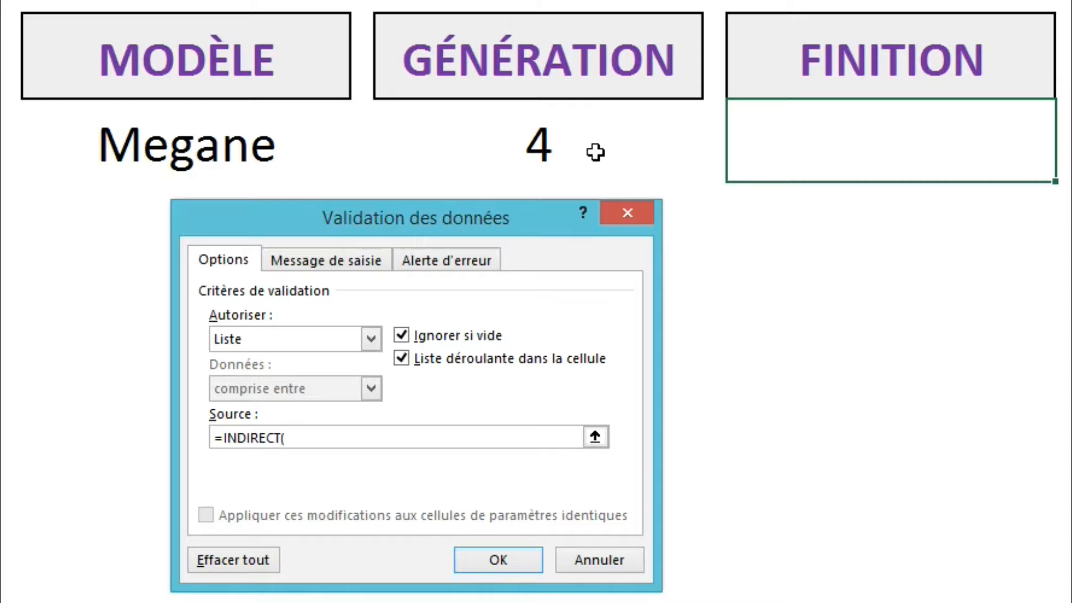
left_click(240, 156)
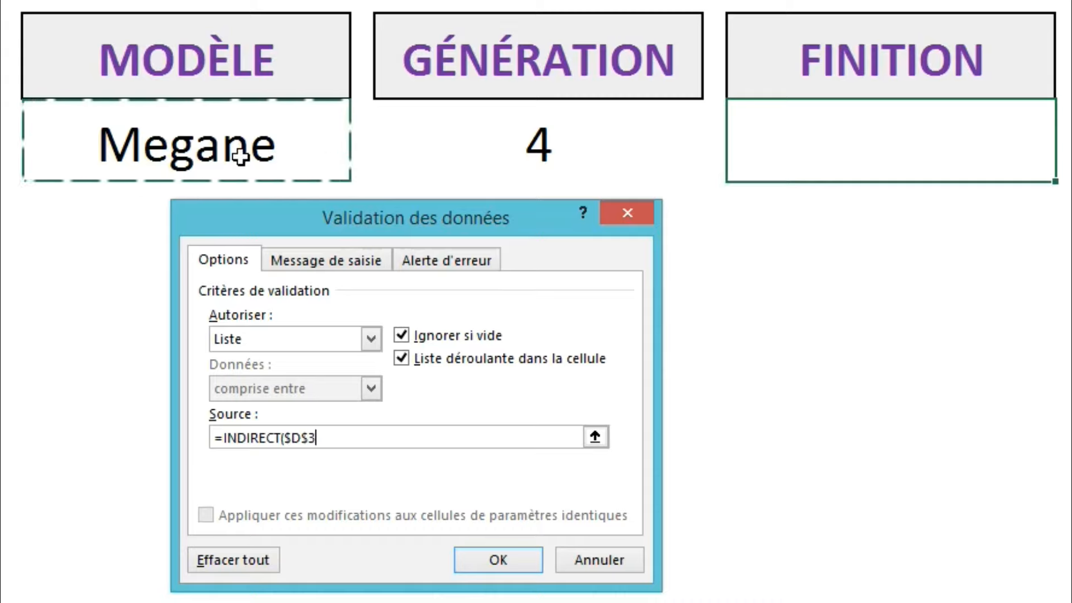
type("&")
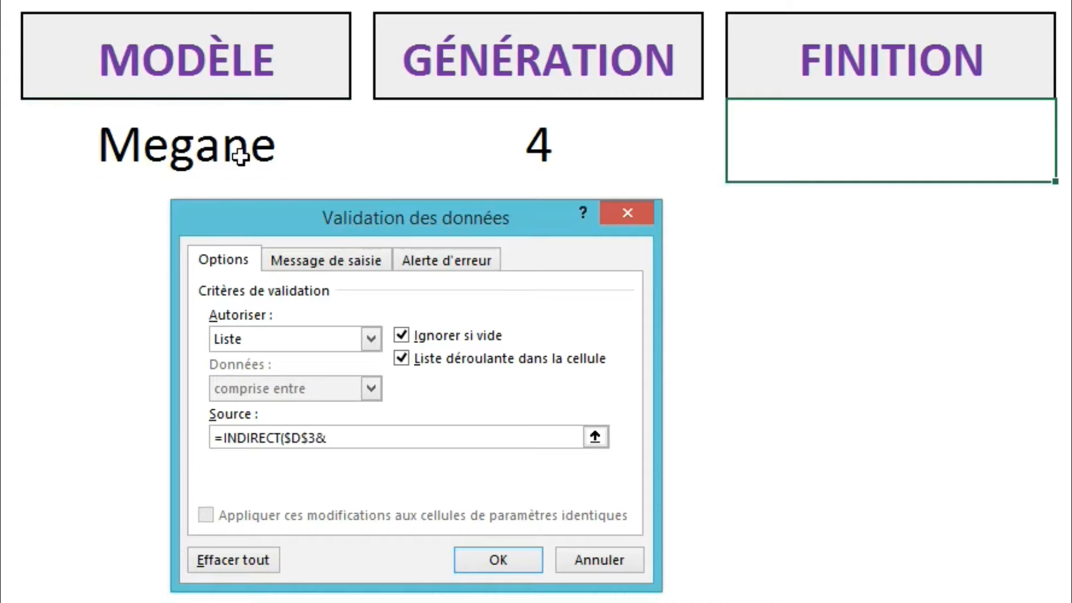
type("\"_\"&")
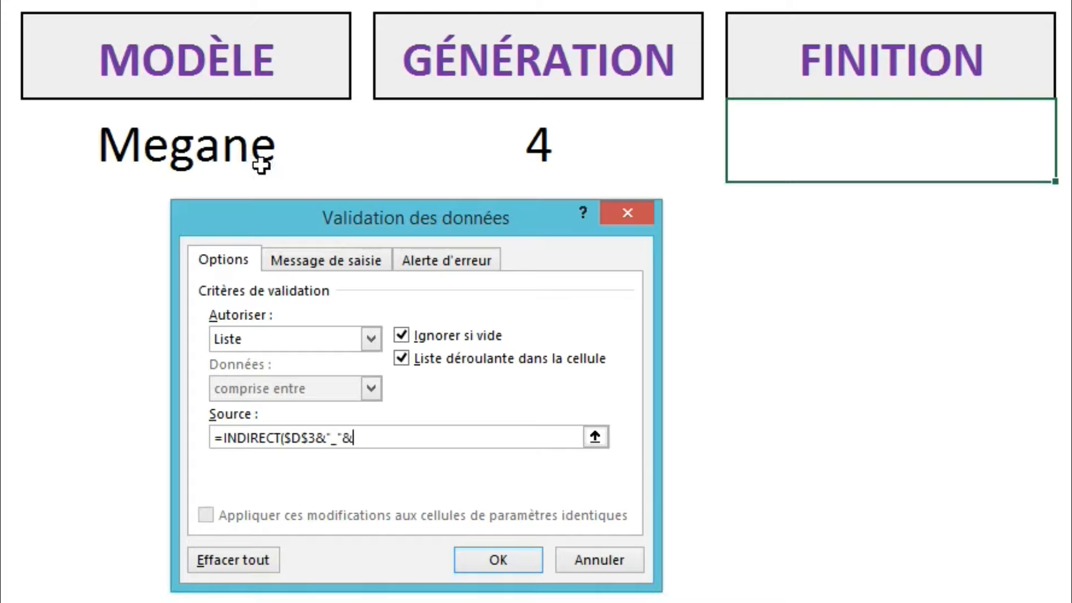
left_click(532, 162)
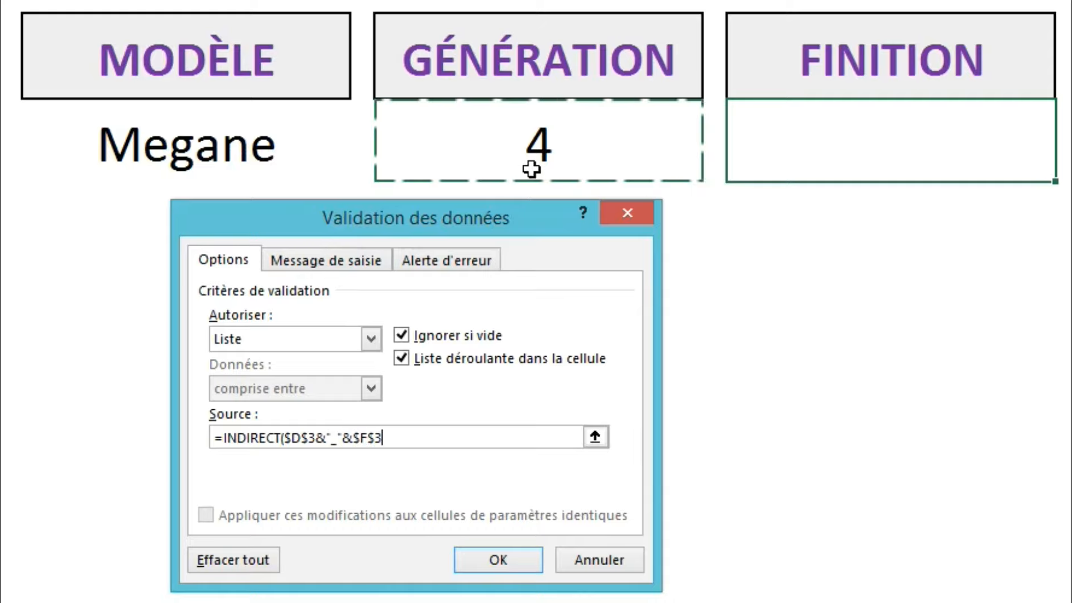
type(")")
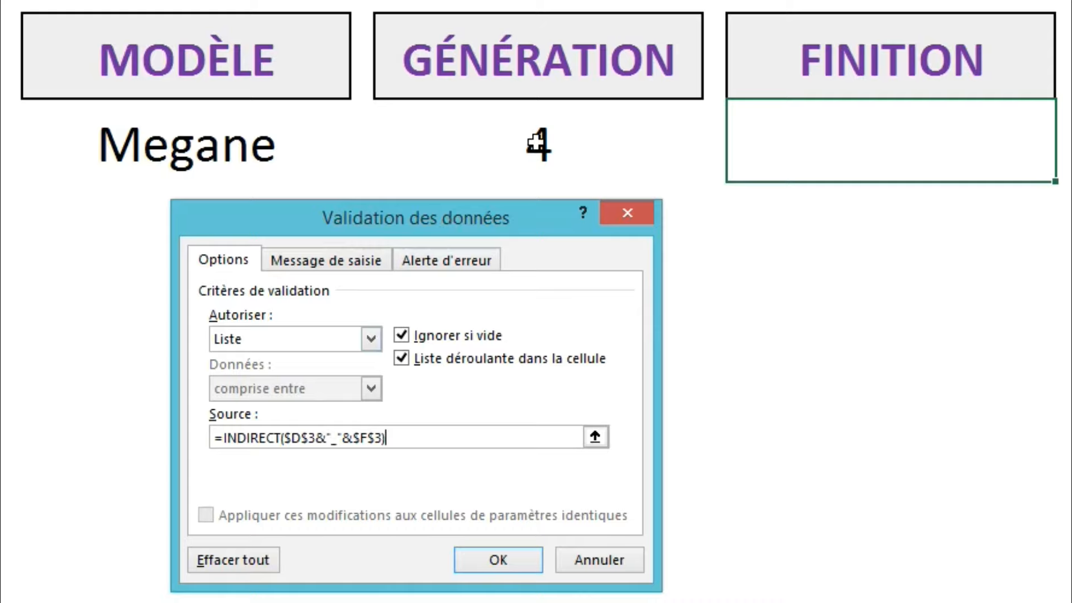
left_click(495, 557)
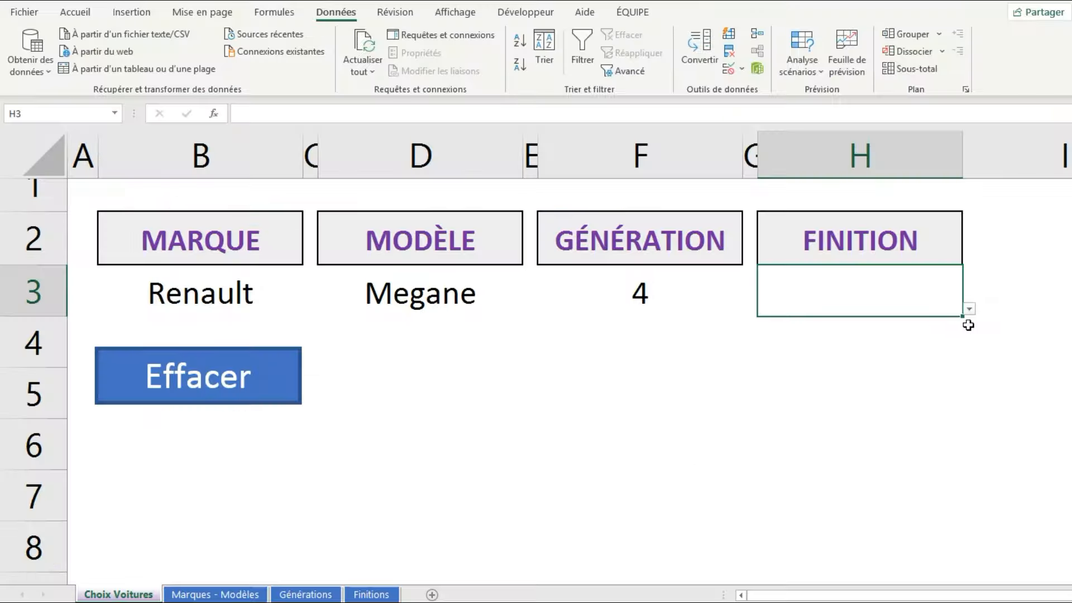
left_click(969, 309)
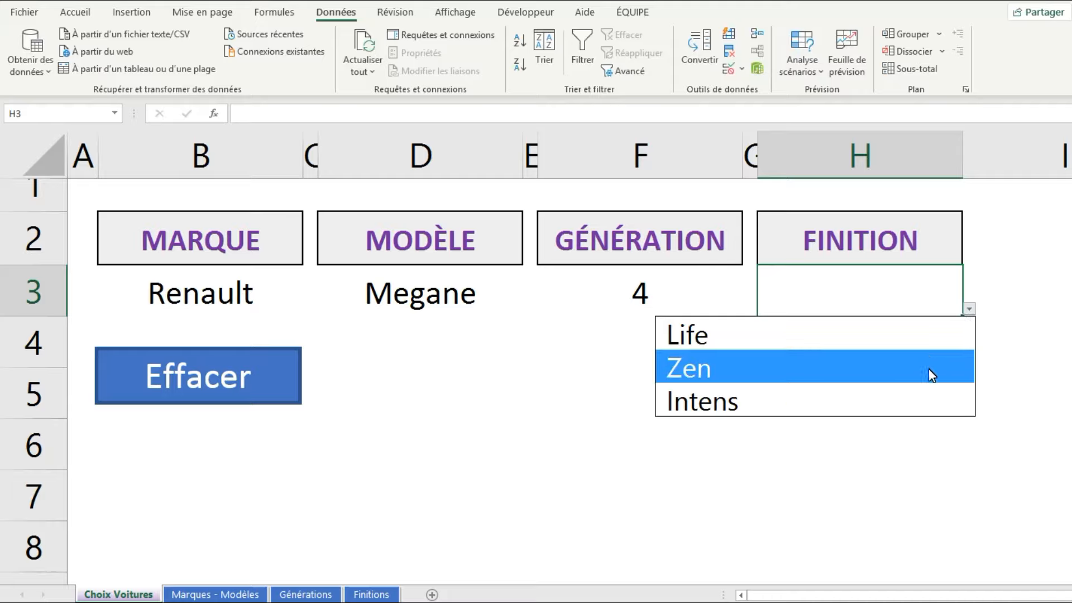
key("Escape")
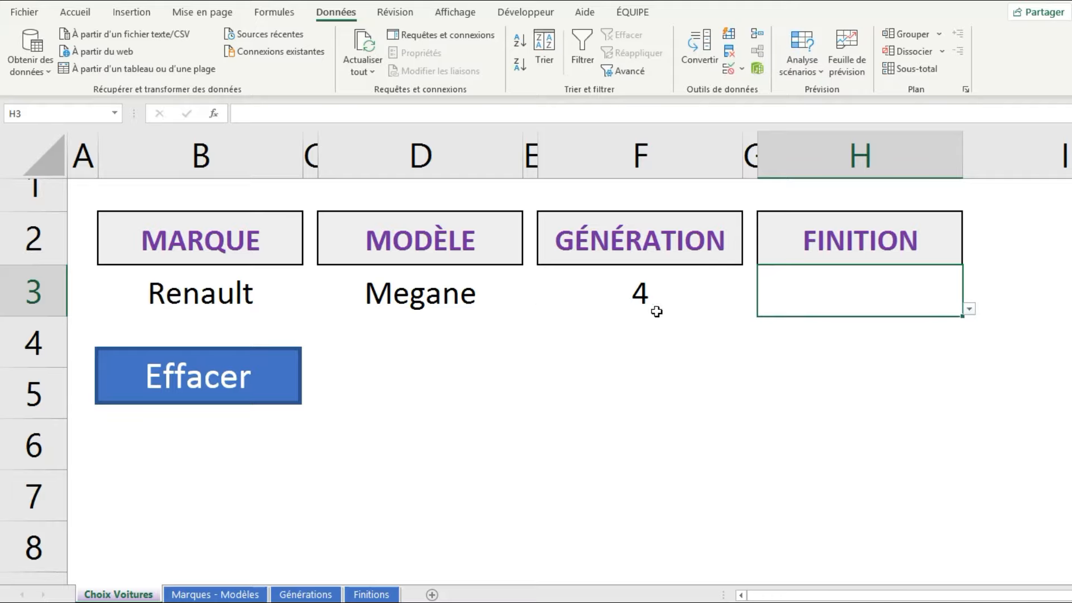
- Switch the MODÈLE cell D3 to Clio and inspect the FINITION and GÉNÉRATION cells beside it
left_click(400, 299)
left_click(528, 307)
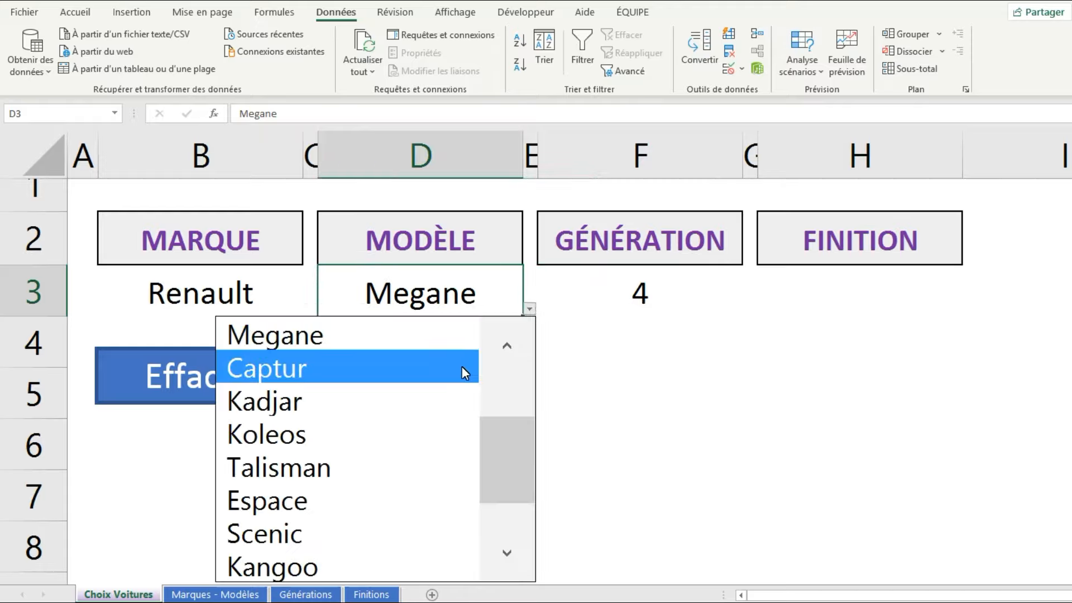
left_click_drag(529, 466, 524, 393)
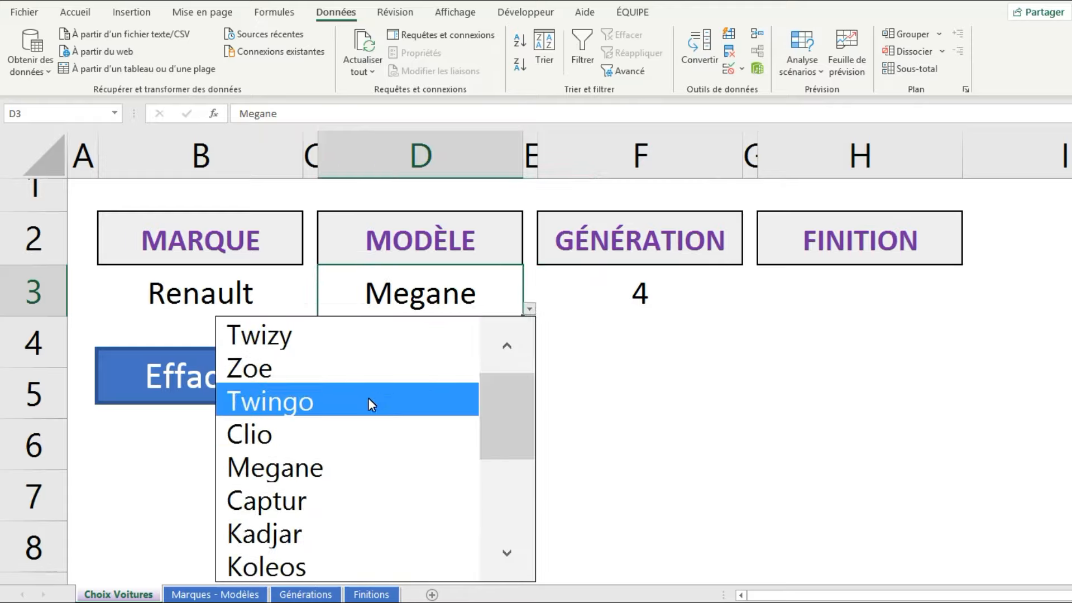
left_click(356, 433)
left_click(923, 289)
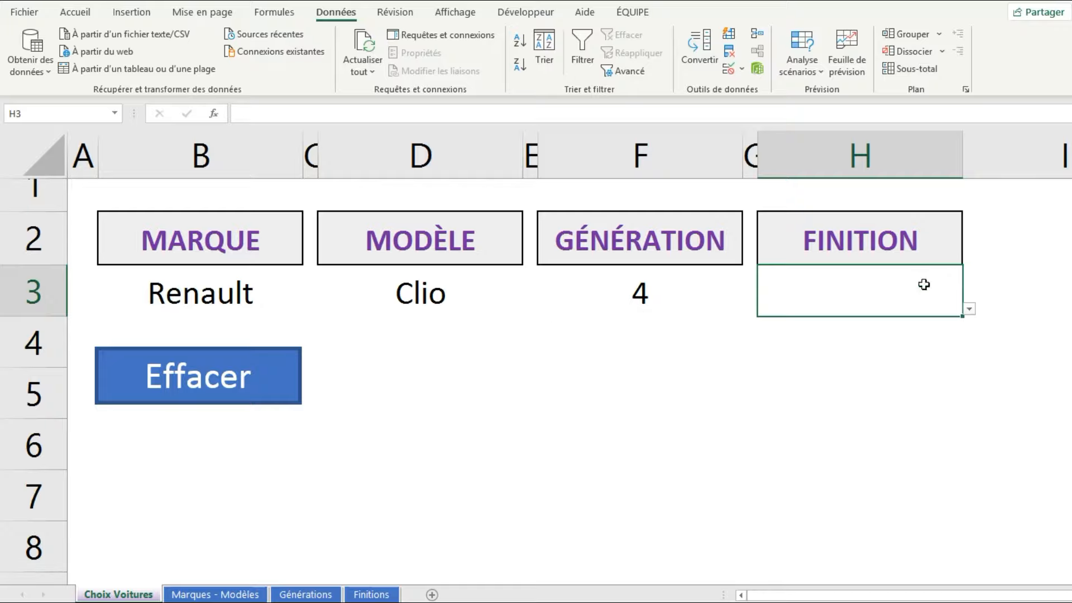
left_click(838, 249)
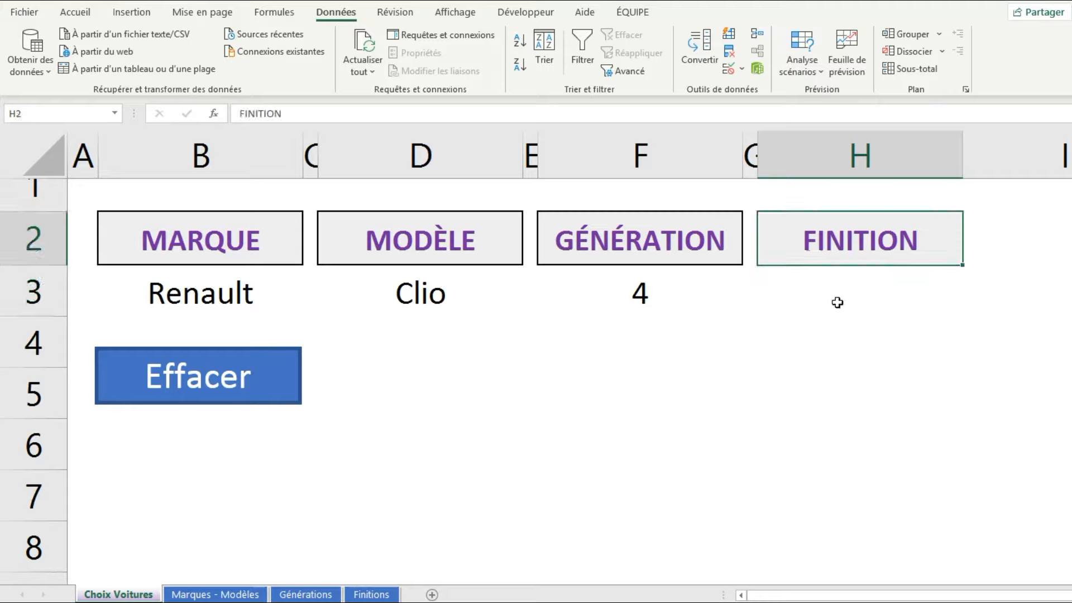
left_click(839, 301)
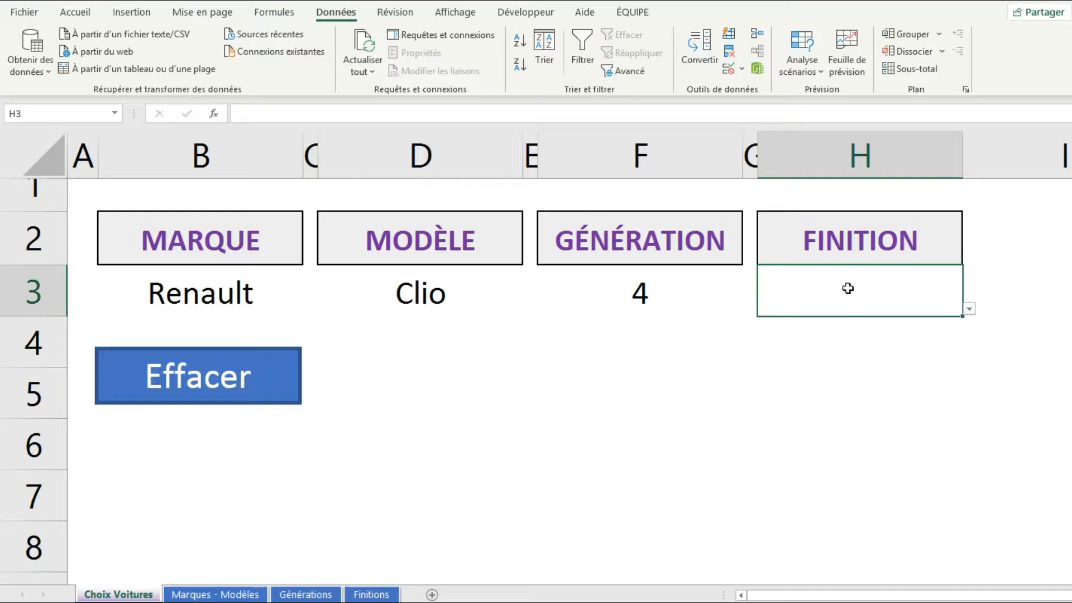
left_click(709, 291)
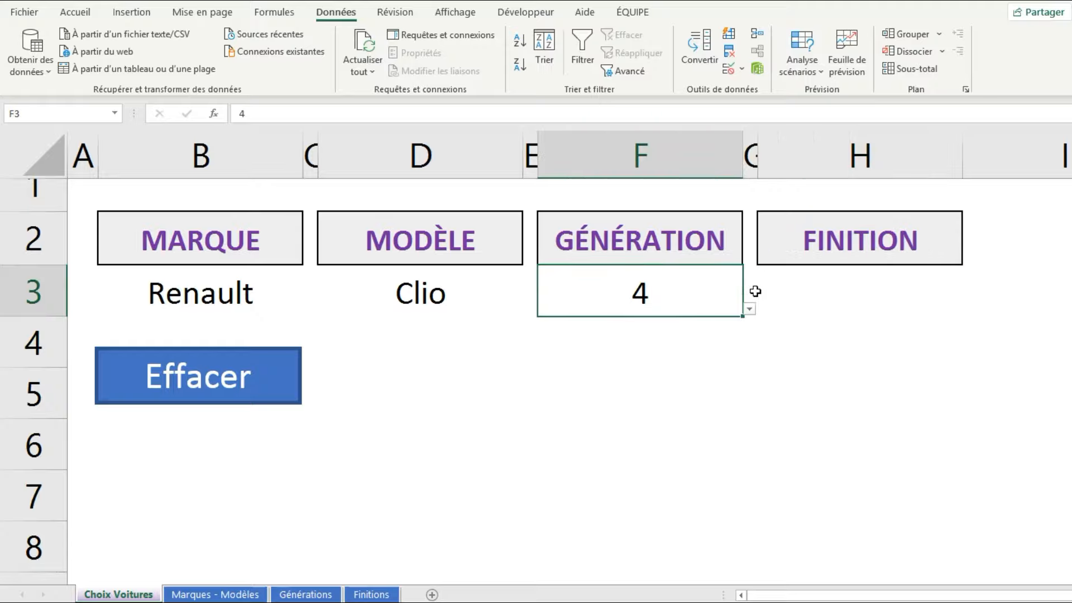
left_click(864, 286)
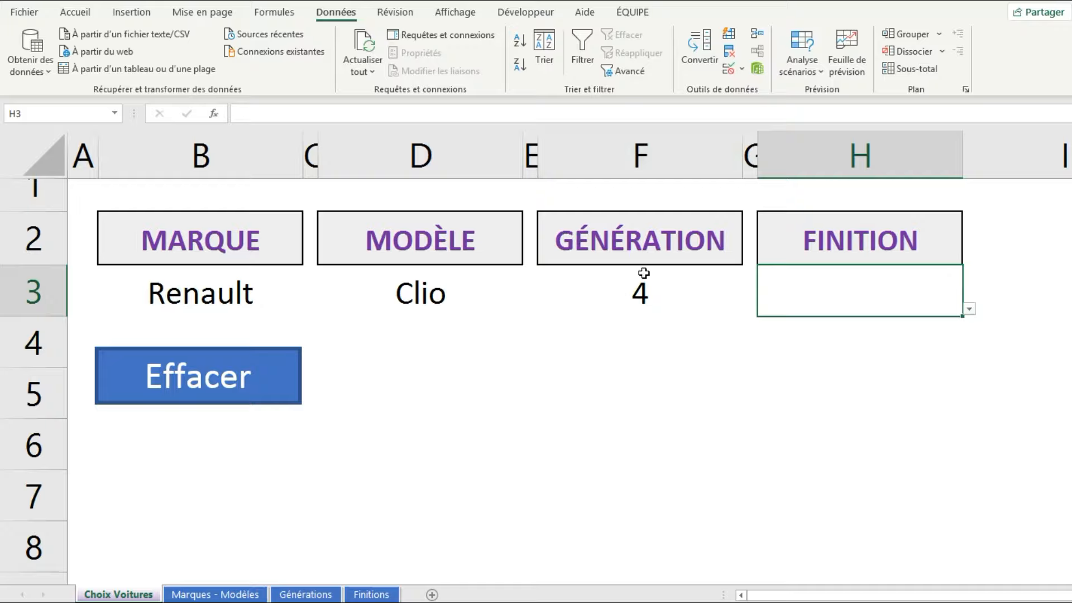
- Set the MODÈLE cell D3 back to Megane and select the GÉNÉRATION cell F3
left_click(511, 305)
left_click(530, 309)
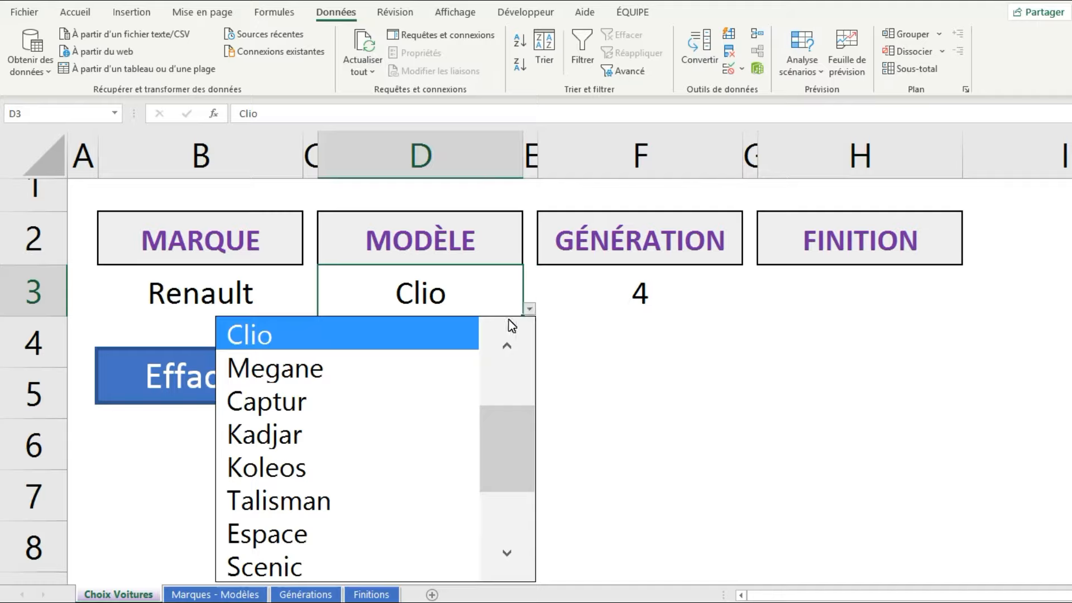
left_click(411, 372)
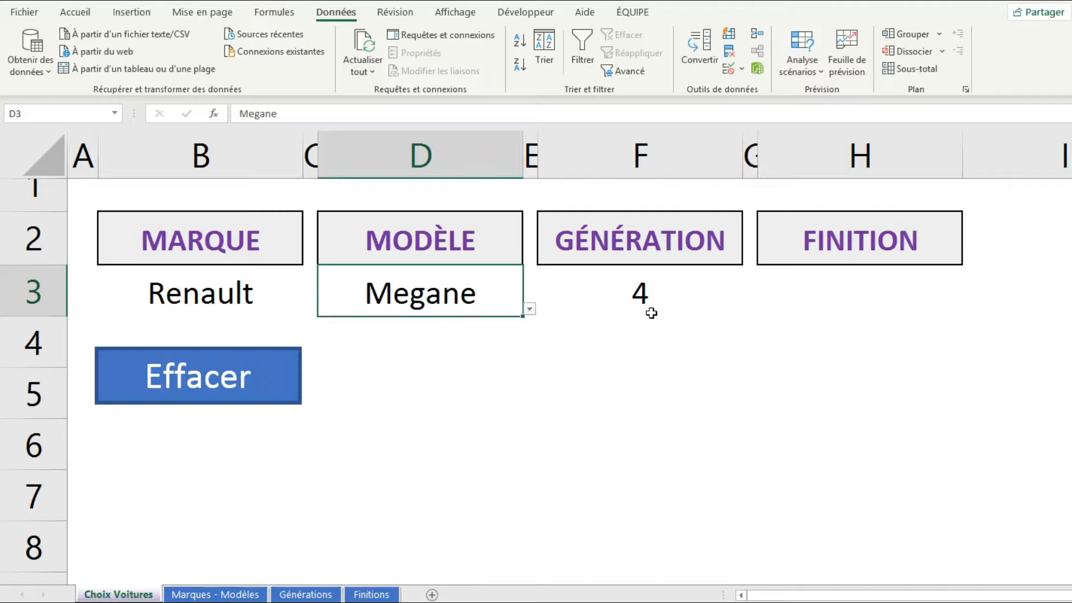
left_click(669, 309)
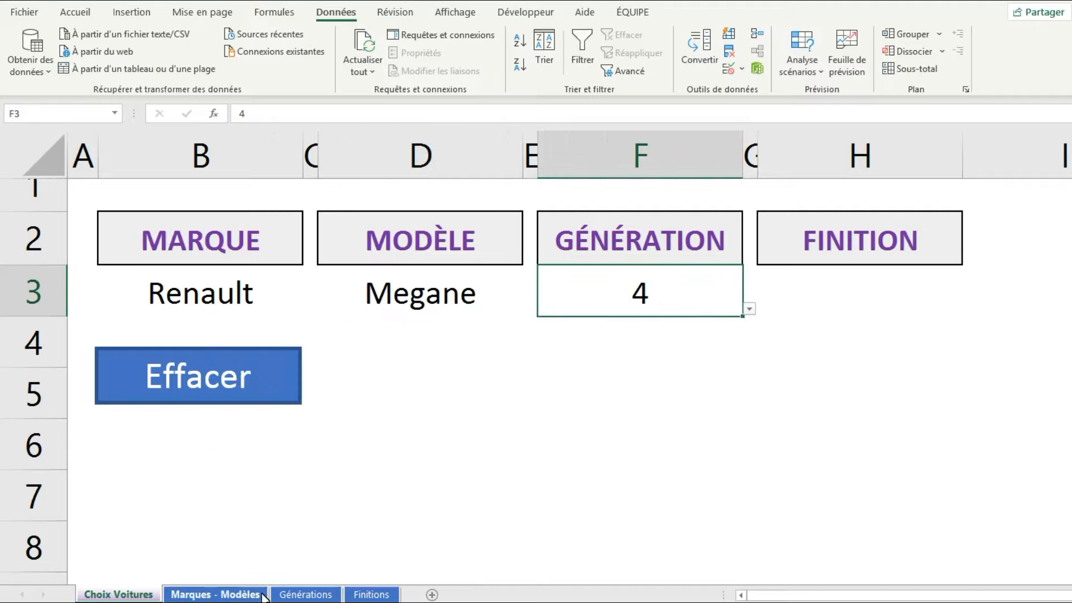
- On the Générations sheet, replace the generation in C12 of the Megane column with Megane_4
left_click(306, 595)
scroll(283, 327, "up", 1)
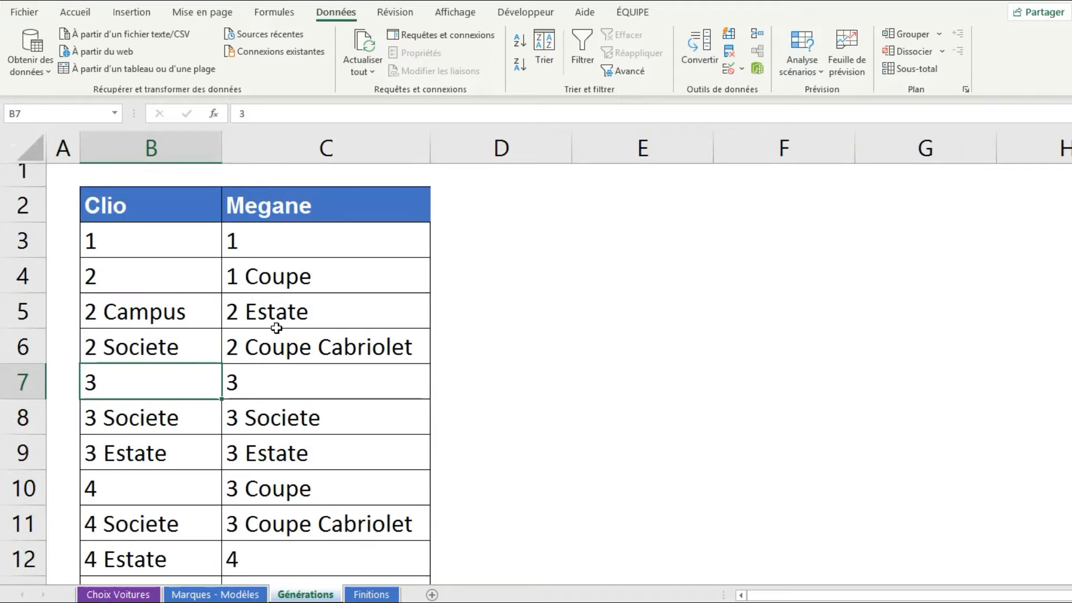
scroll(287, 311, "down", 1)
left_click(282, 476)
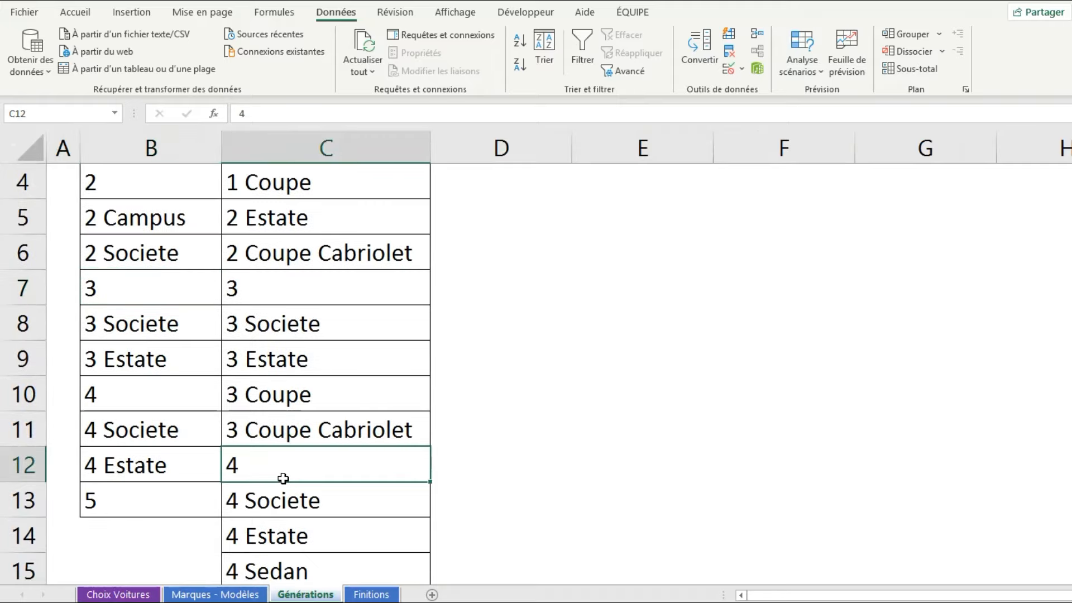
type("Megane")
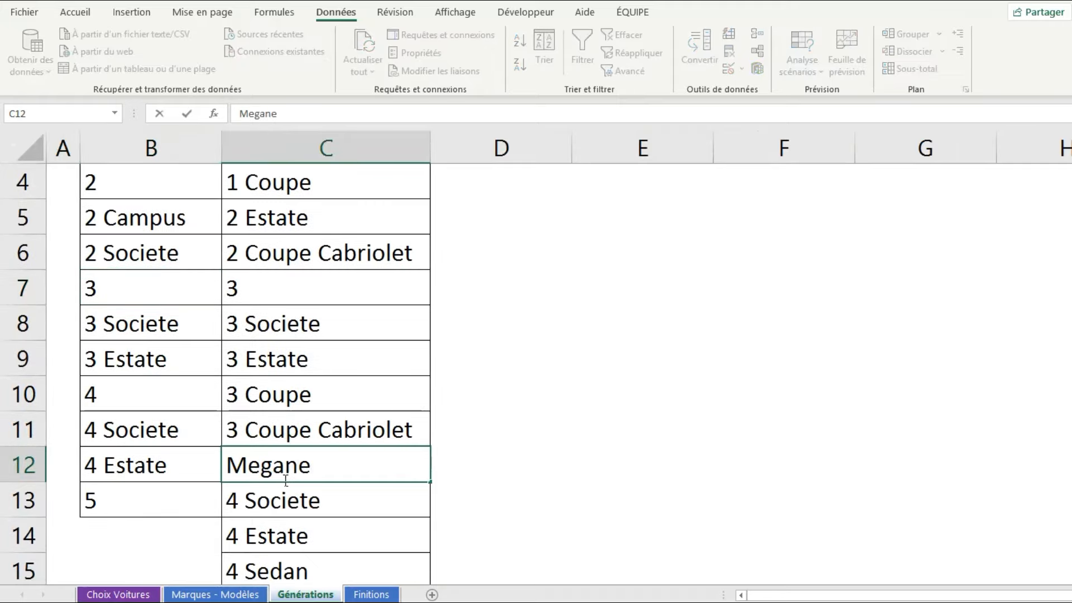
type("4")
key("BackSpace")
type("_4")
key("Return")
- On the Choix Voitures sheet, choose Megane_4 in the GÉNÉRATION cell F3
left_click(115, 595)
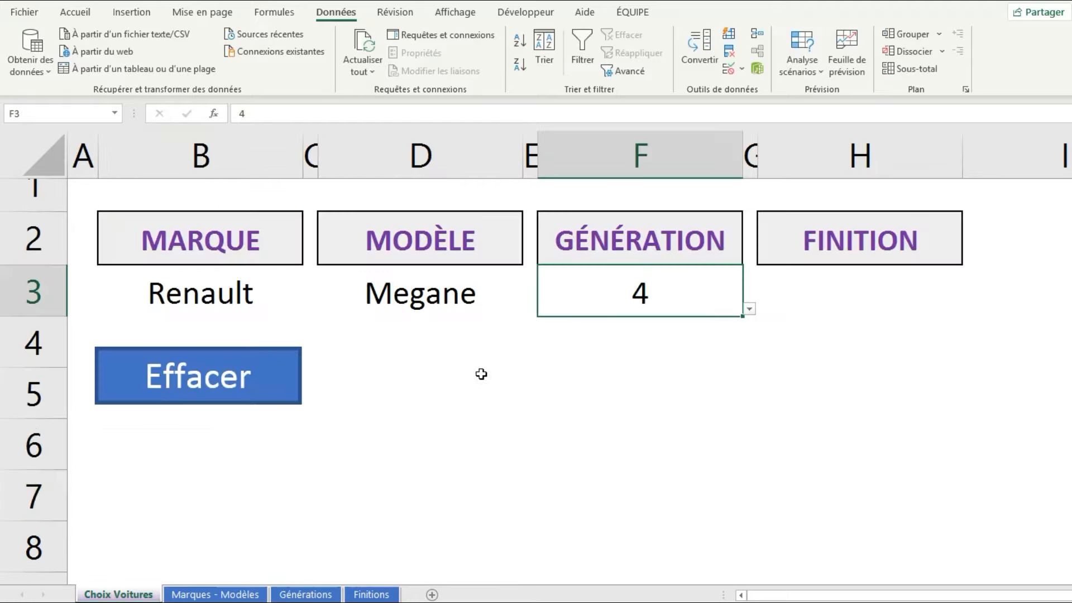
left_click(750, 309)
left_click_drag(736, 437, 735, 504)
left_click(592, 464)
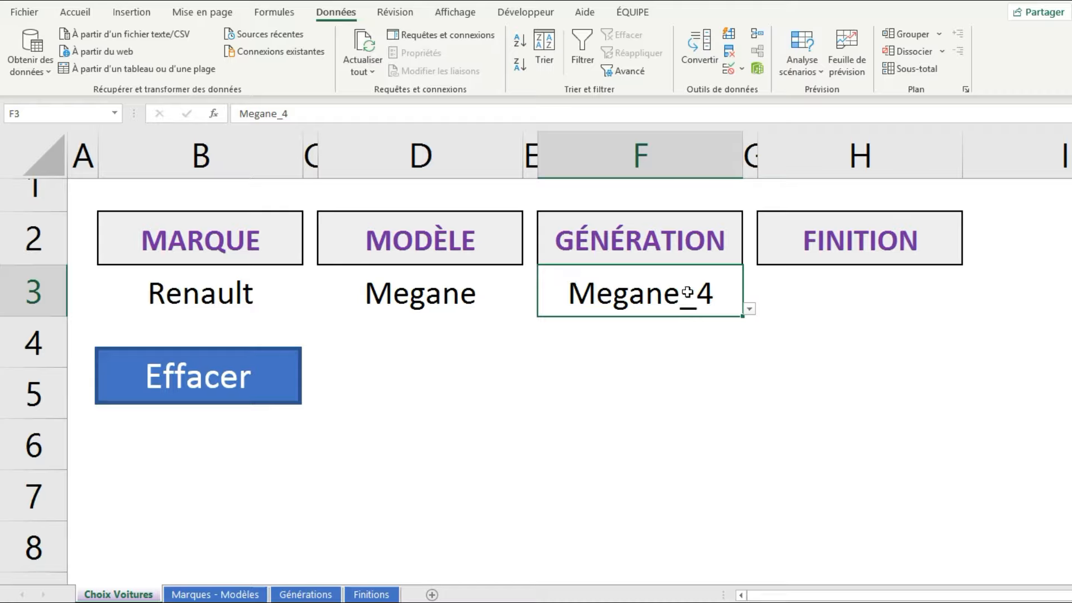
- Shorten the validation list source of the FINITION cell H3 to =INDIRECT($F$3)
left_click(841, 290)
left_click(741, 69)
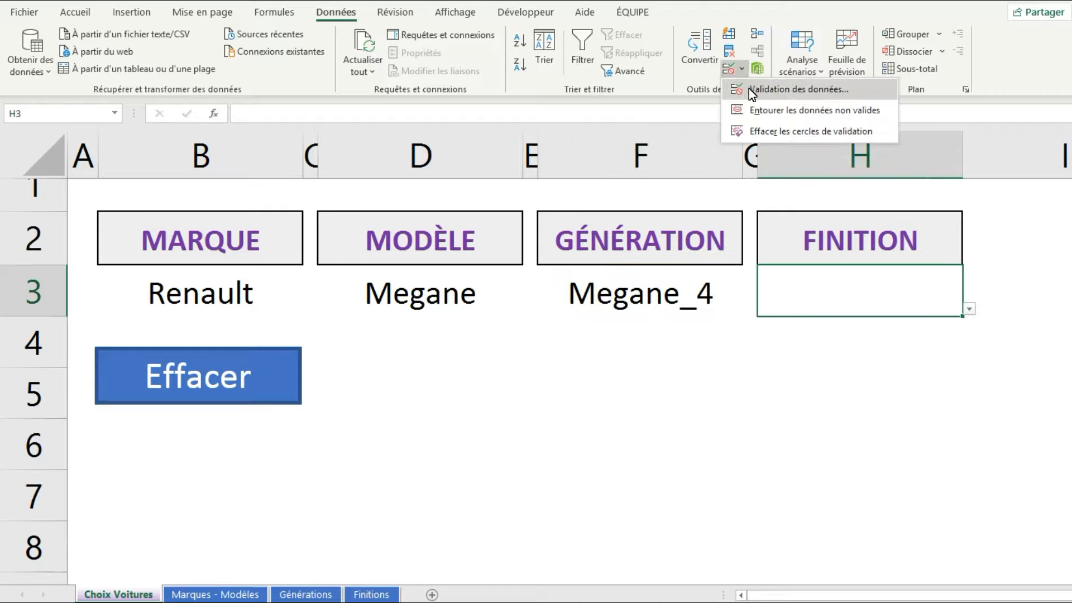
left_click(749, 88)
left_click(512, 479)
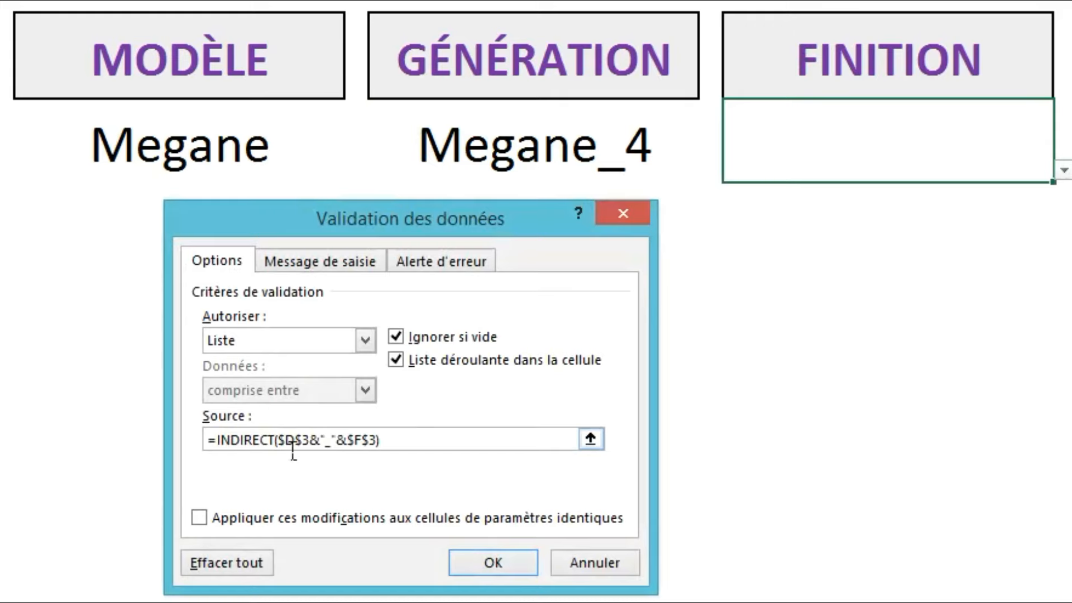
left_click_drag(278, 447, 358, 455)
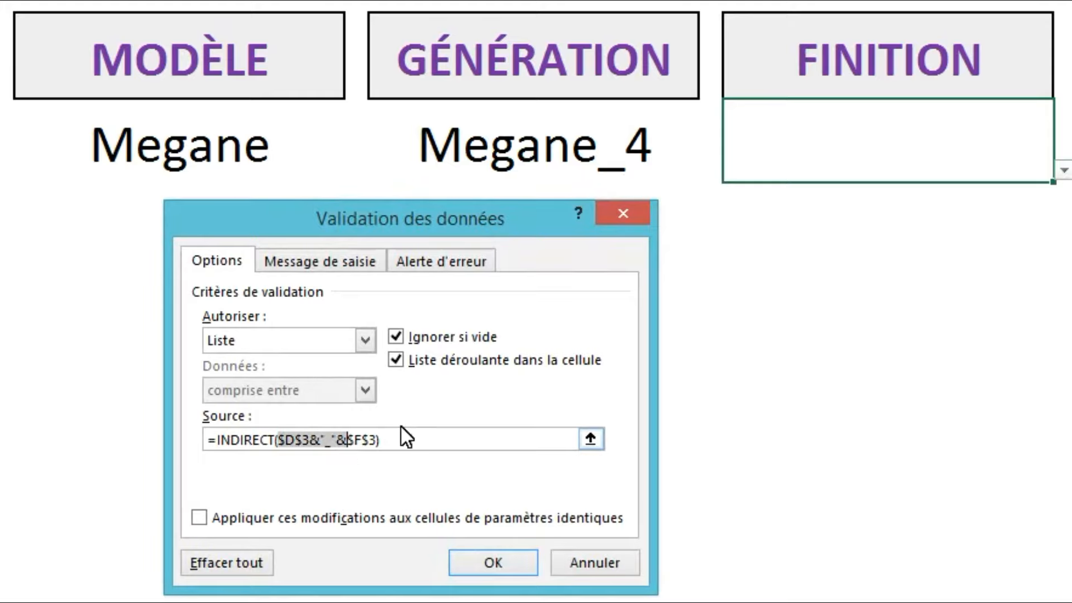
key("Delete")
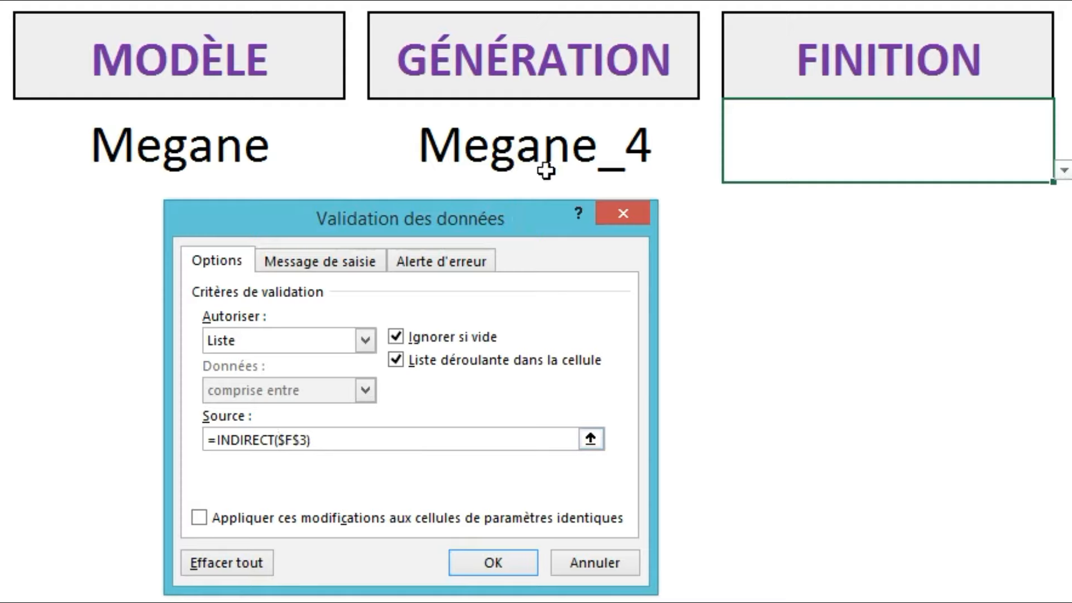
left_click(494, 563)
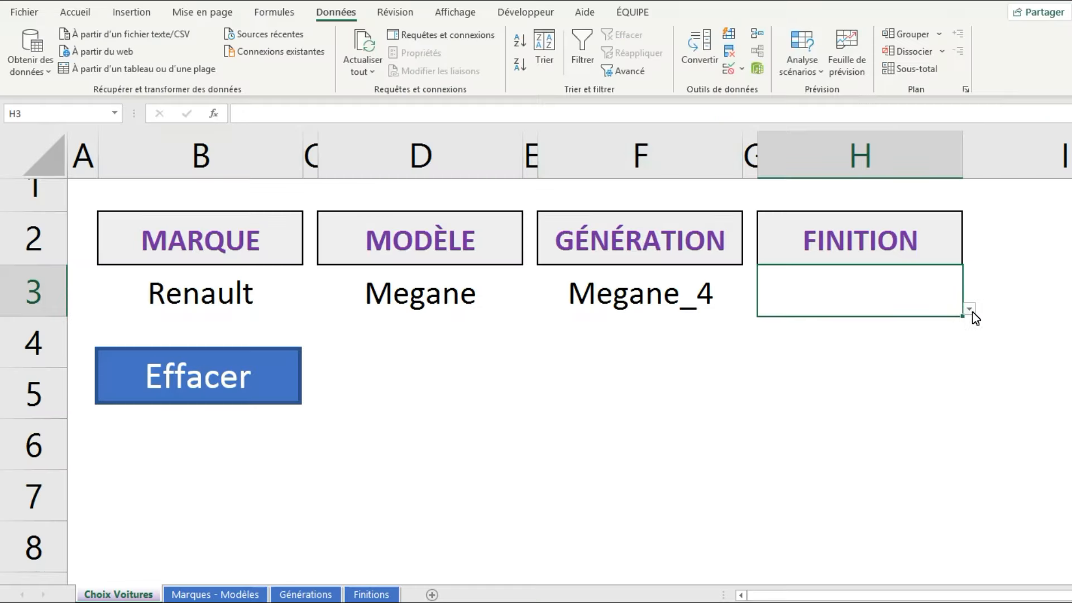
- Compare the drop-down list in H3 with the Megane_4 range on the Finitions sheet, and check the generation chosen in F3
left_click(1064, 170)
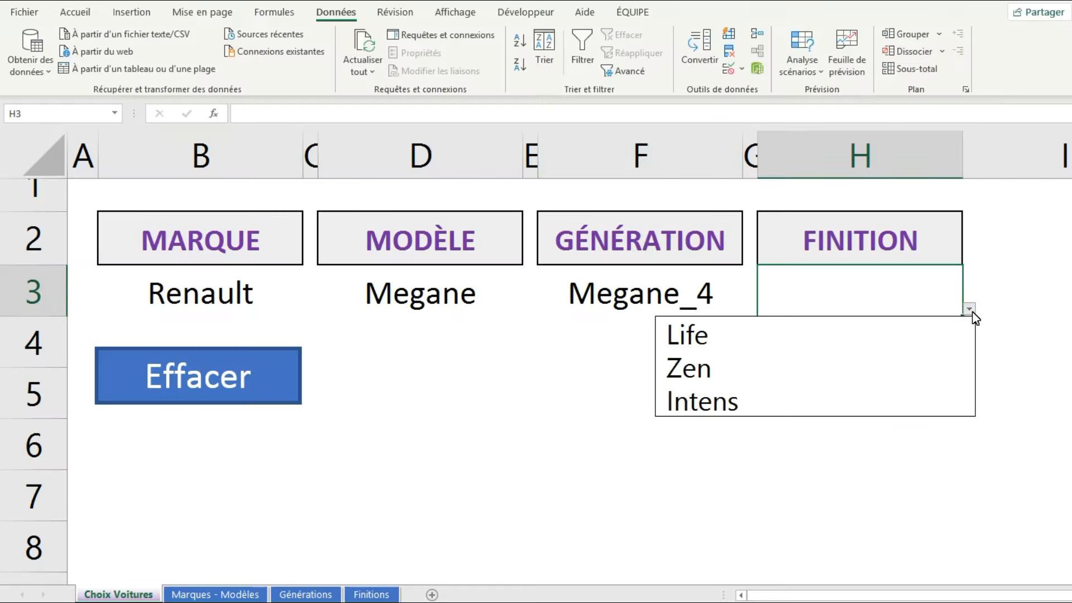
left_click(874, 298)
left_click(373, 595)
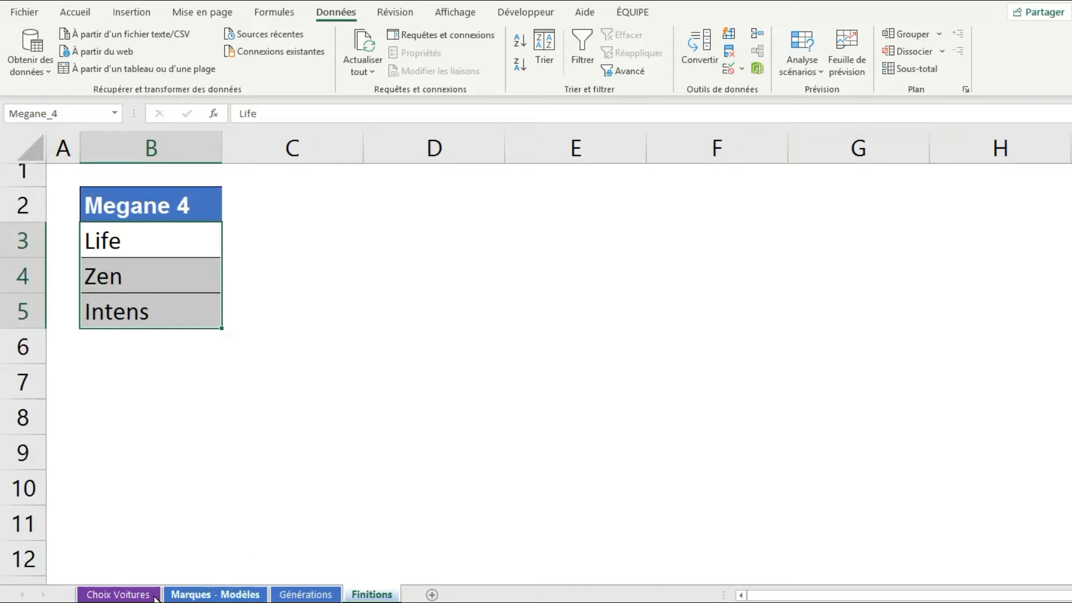
left_click(118, 595)
left_click(968, 310)
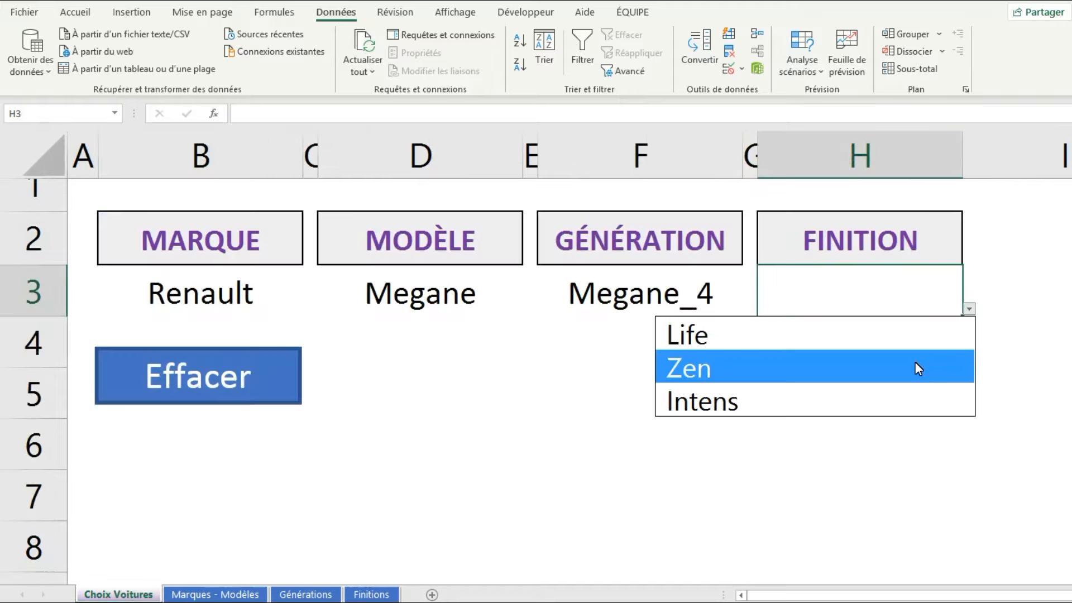
left_click(932, 292)
left_click(672, 291)
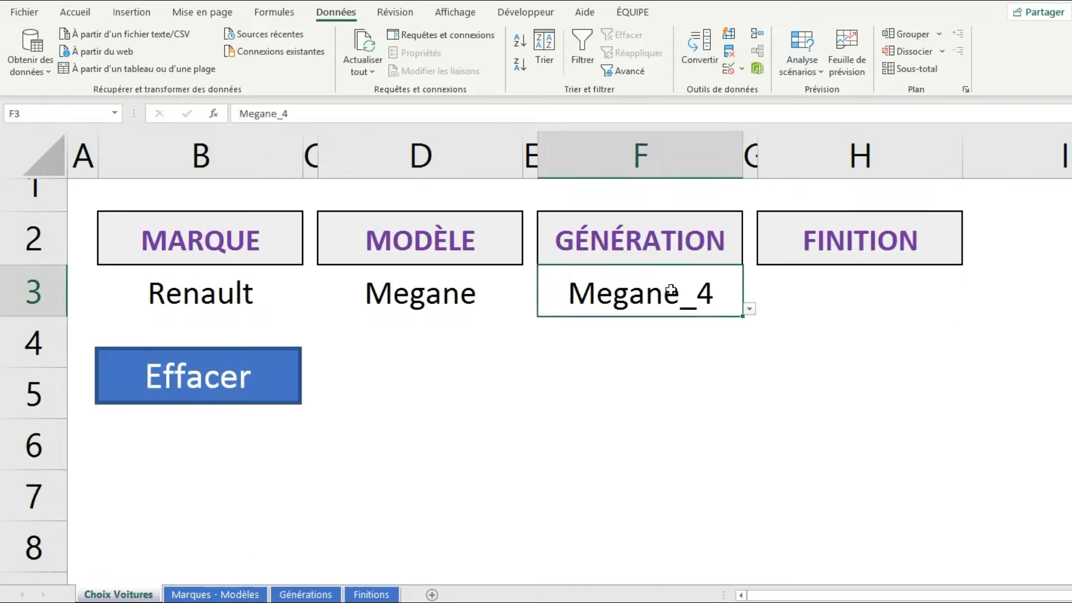